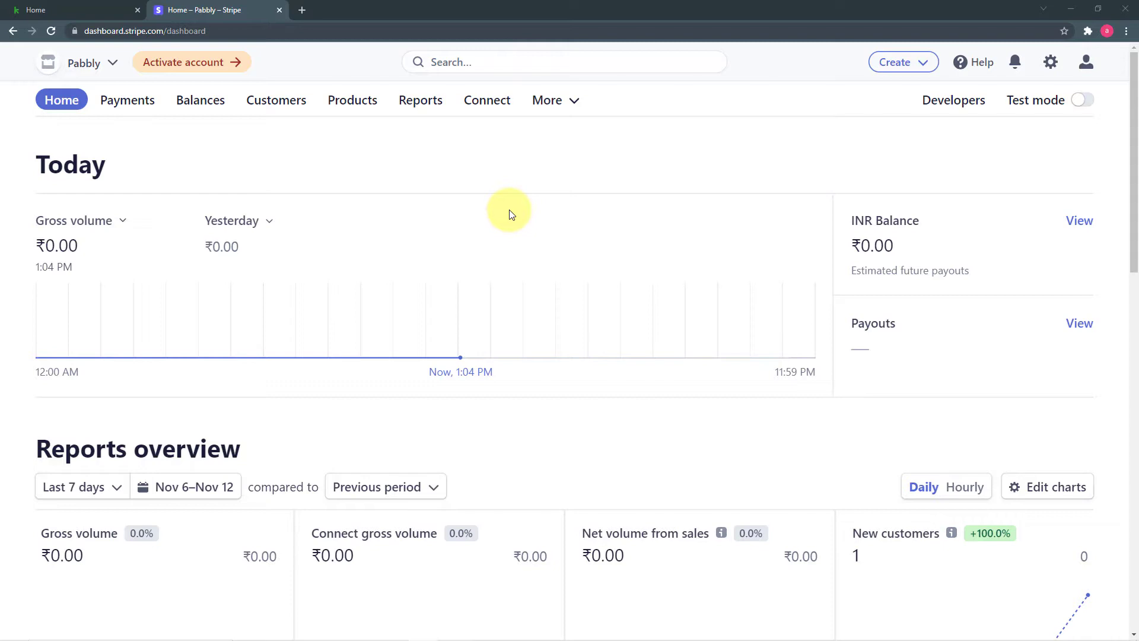
Go from the Stripe Home dashboard to the Customers list of five existing customers.
scroll(450, 197, down, 6)
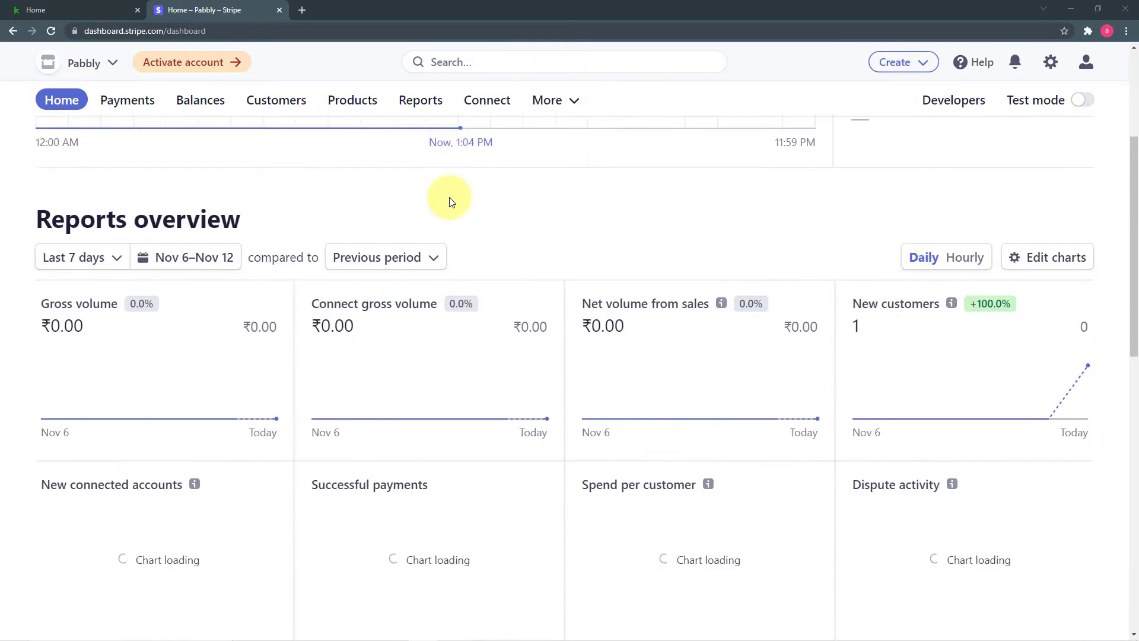
scroll(450, 197, up, 2)
scroll(450, 201, up, 4)
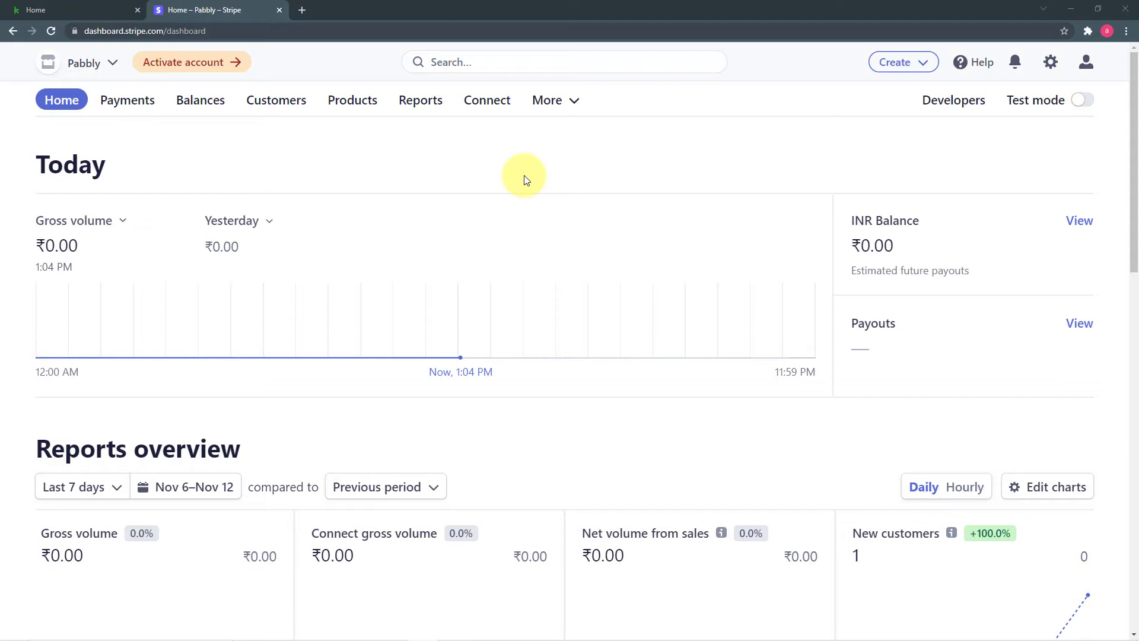
click(263, 110)
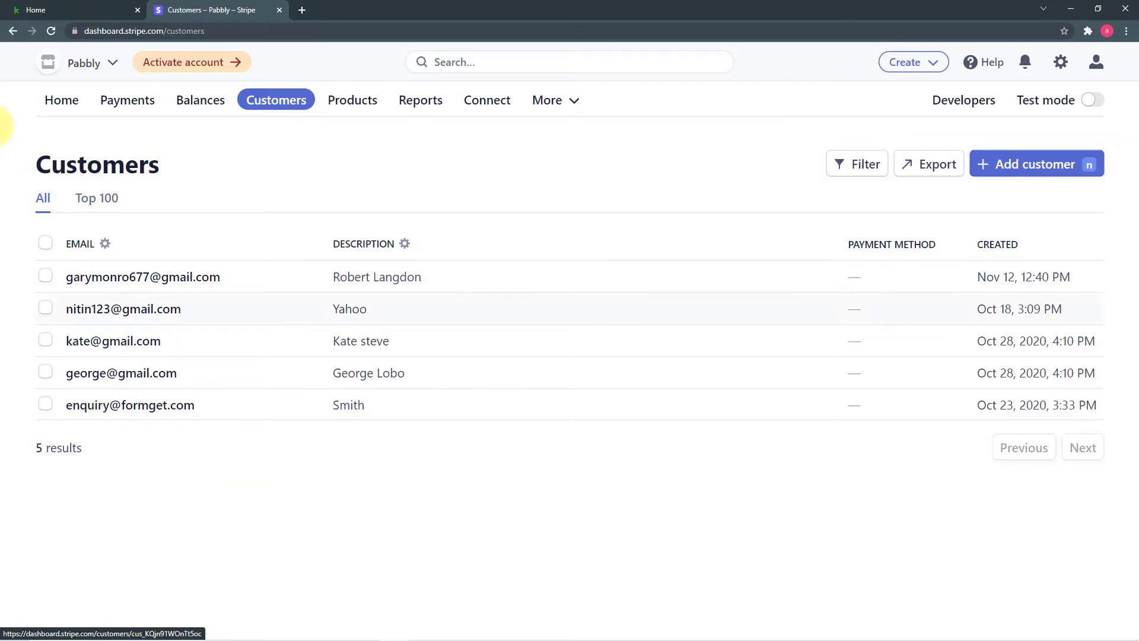
click(30, 12)
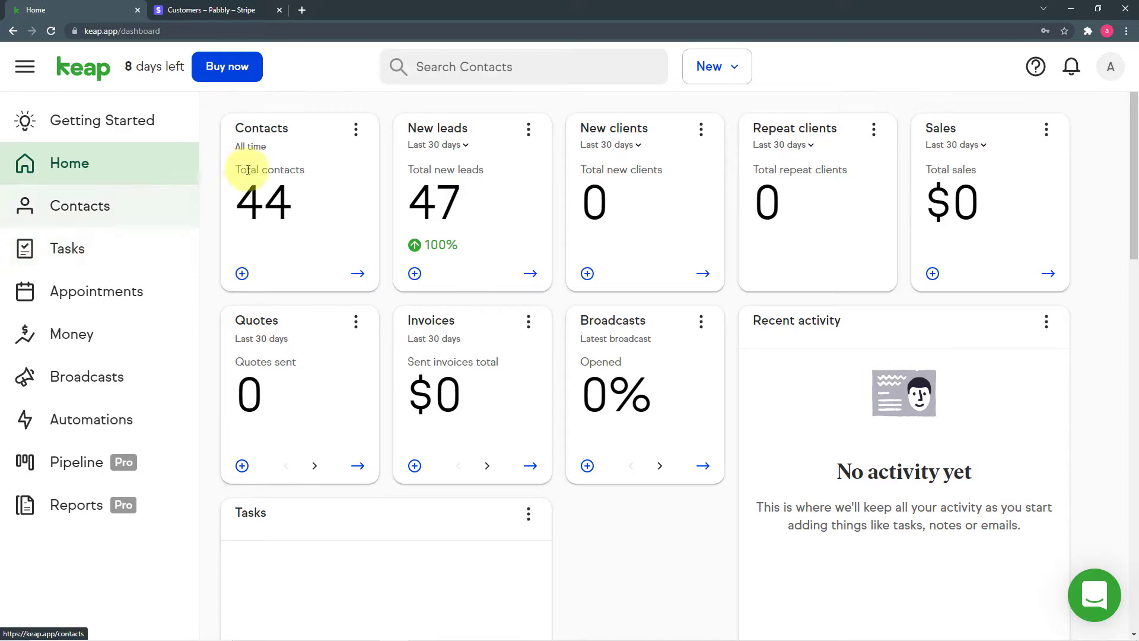
click(208, 13)
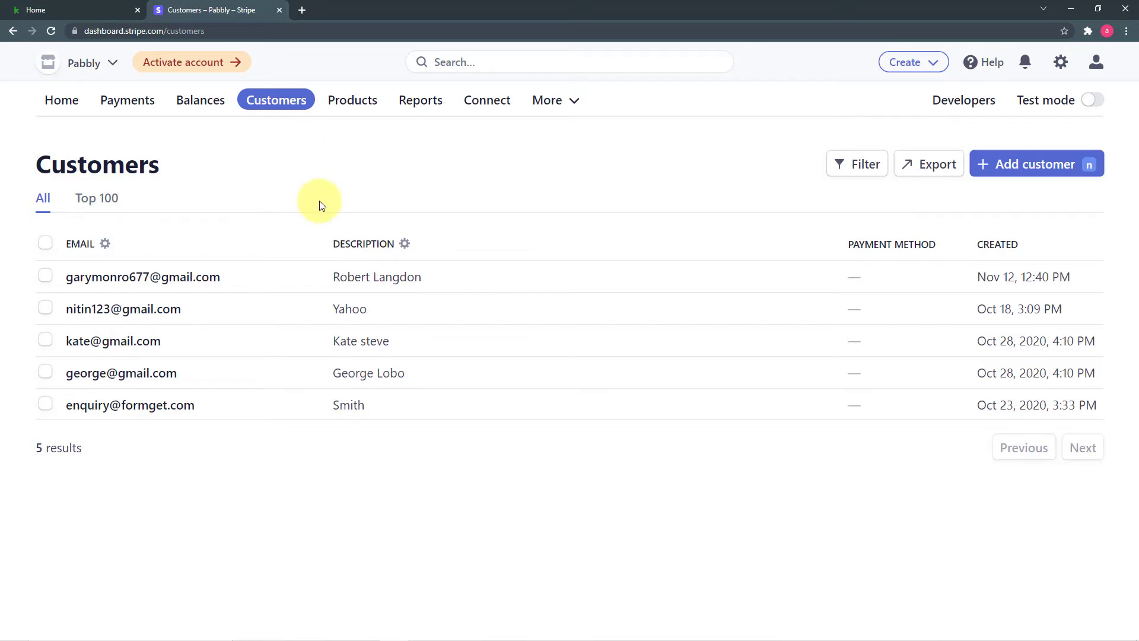
click(76, 9)
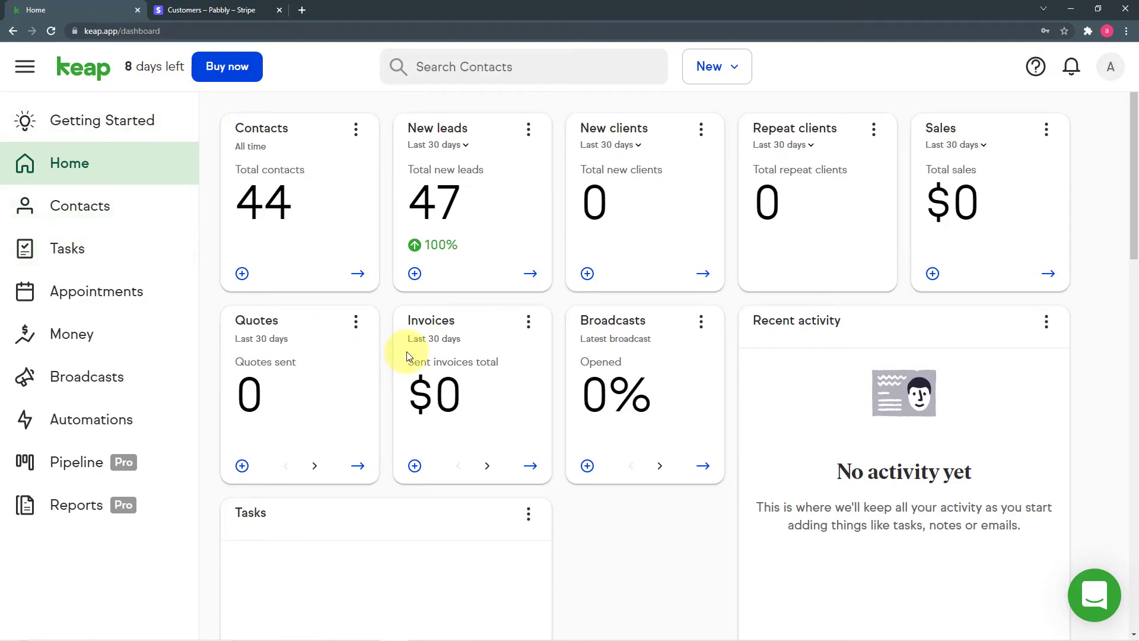
click(228, 15)
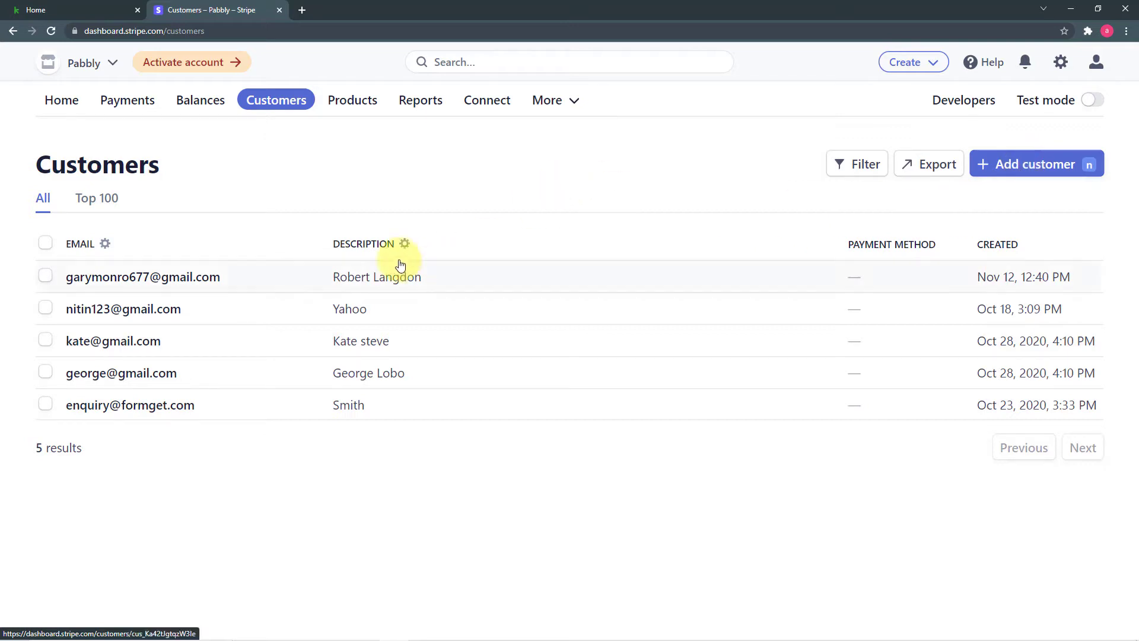
click(45, 11)
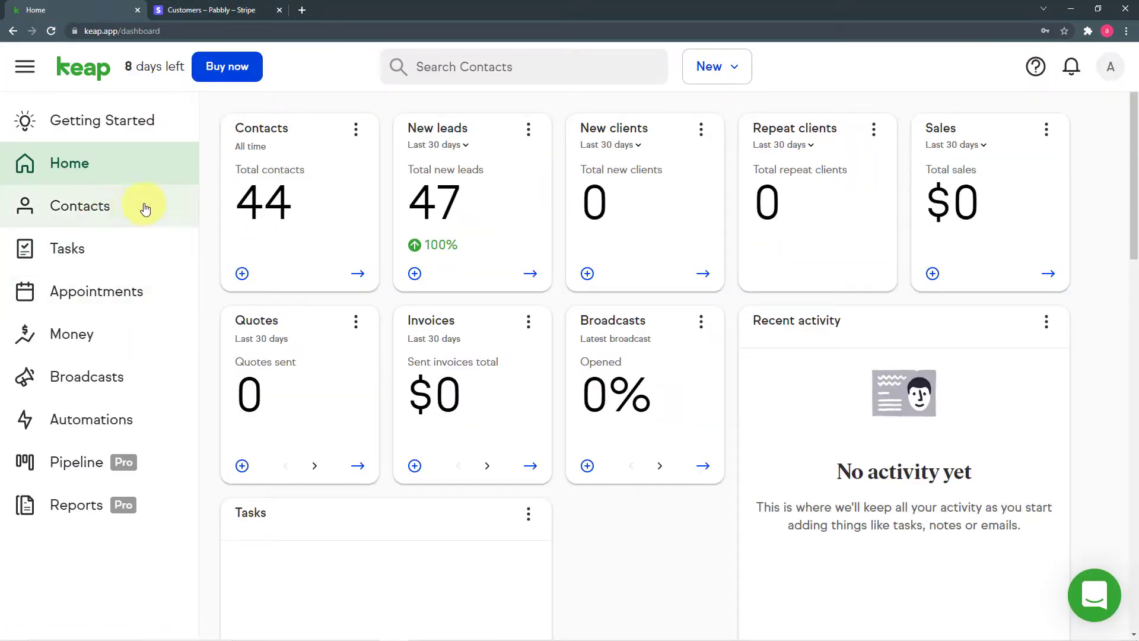
click(229, 10)
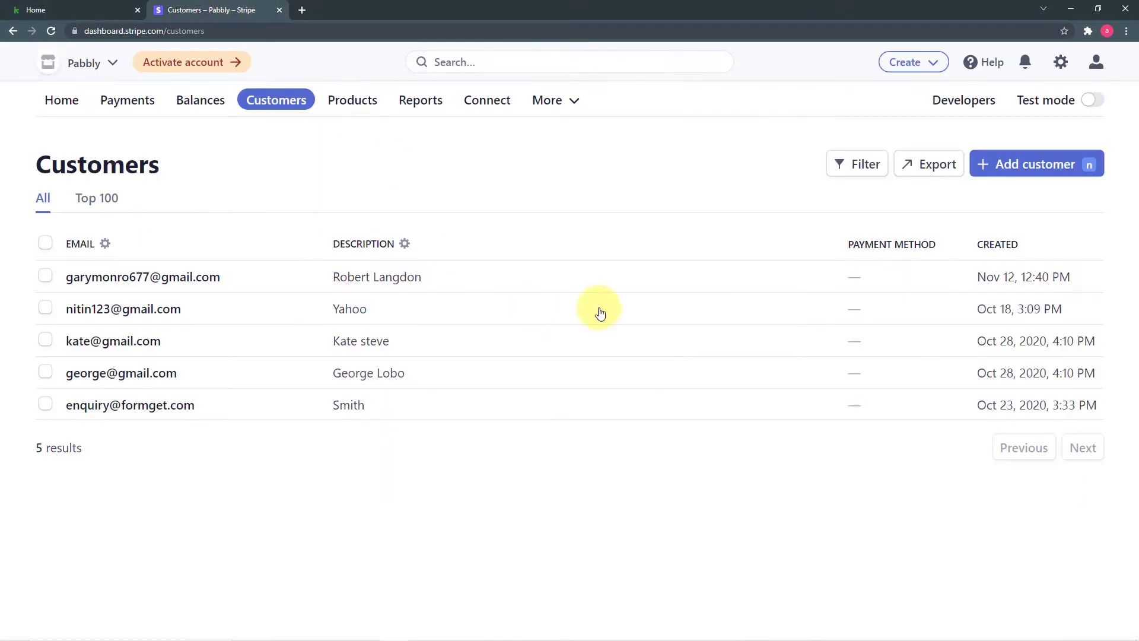
Start a new Stripe customer with the customer's full name and saved account e-mail.
click(1019, 169)
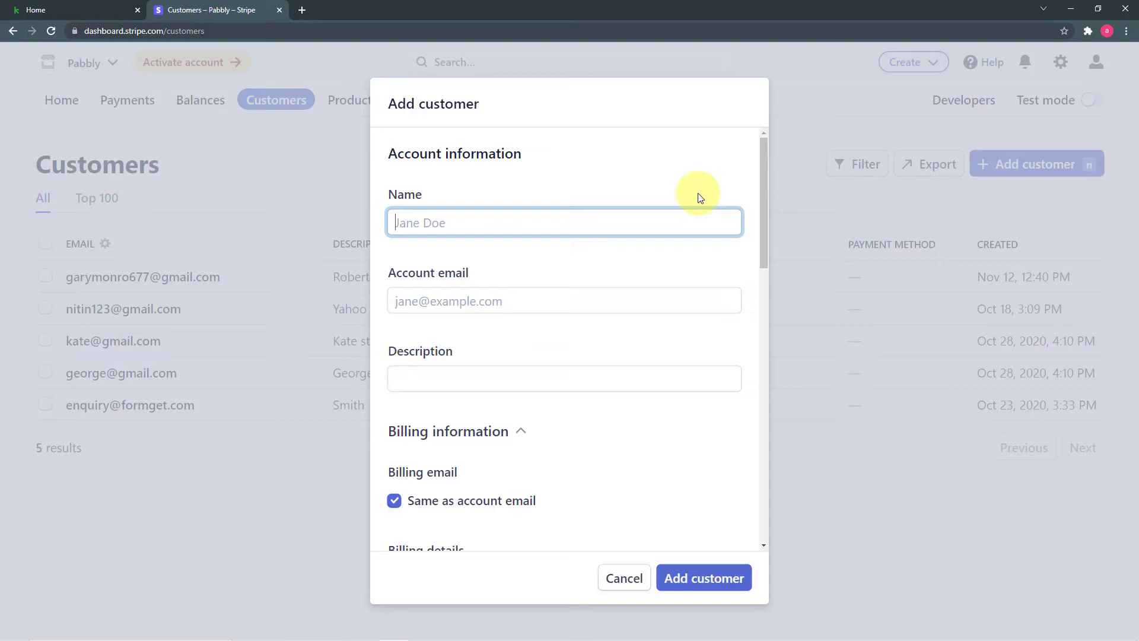
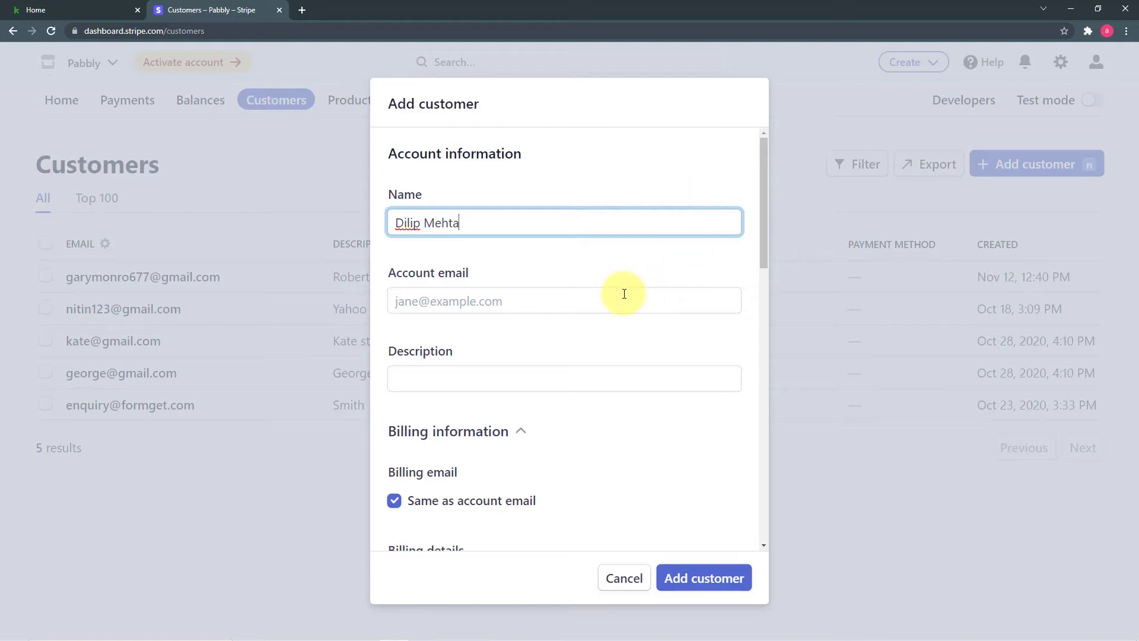
click(617, 300)
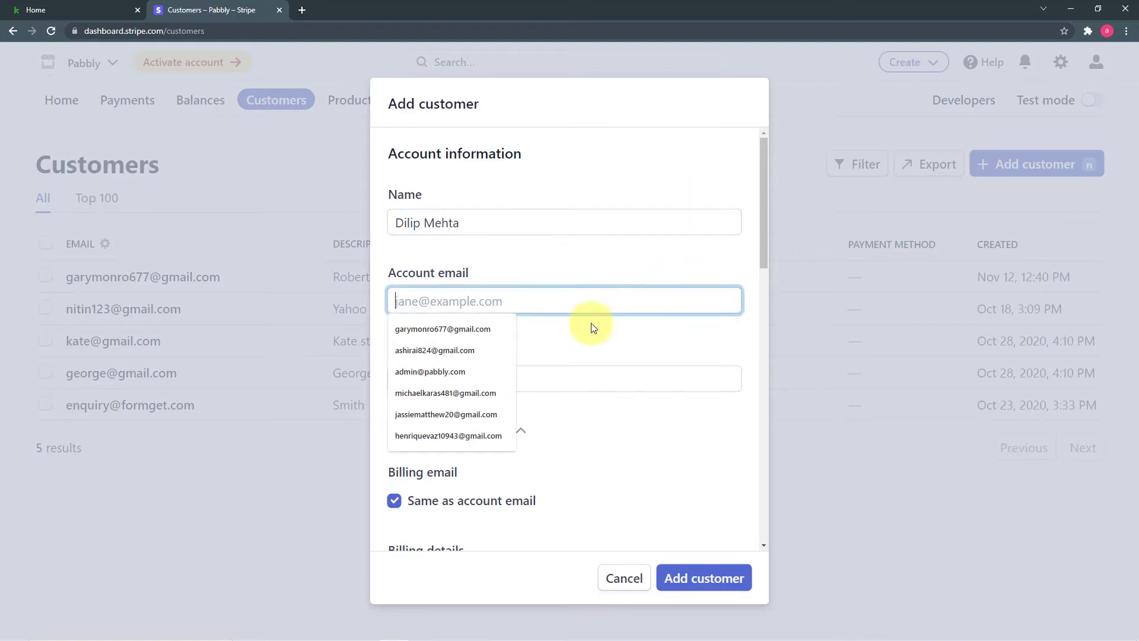
click(451, 397)
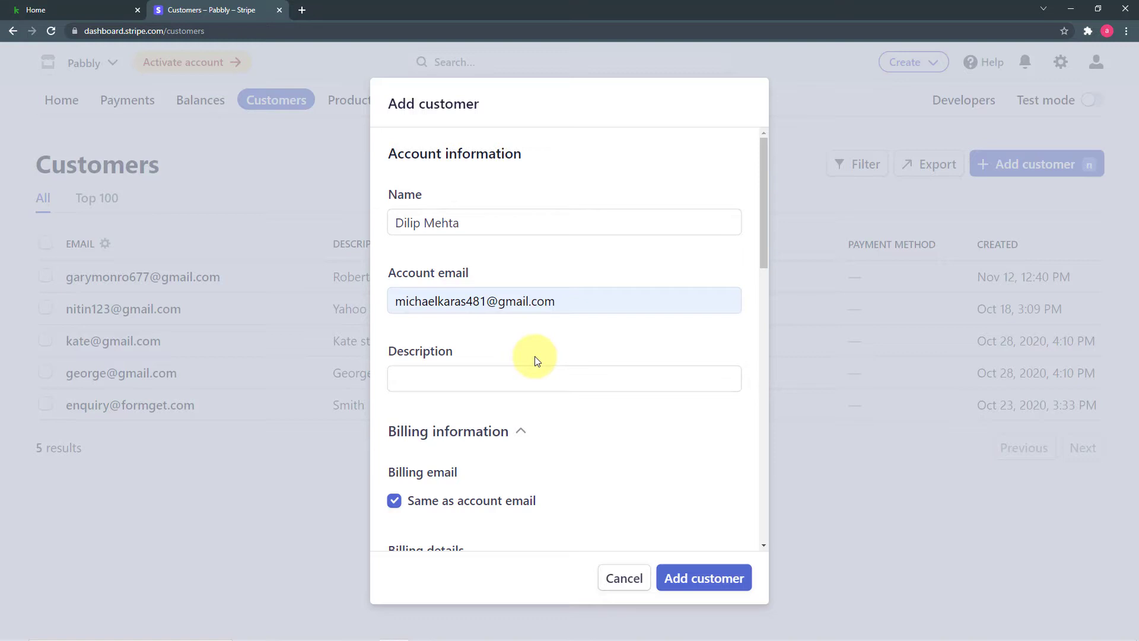
scroll(516, 400, down, 2)
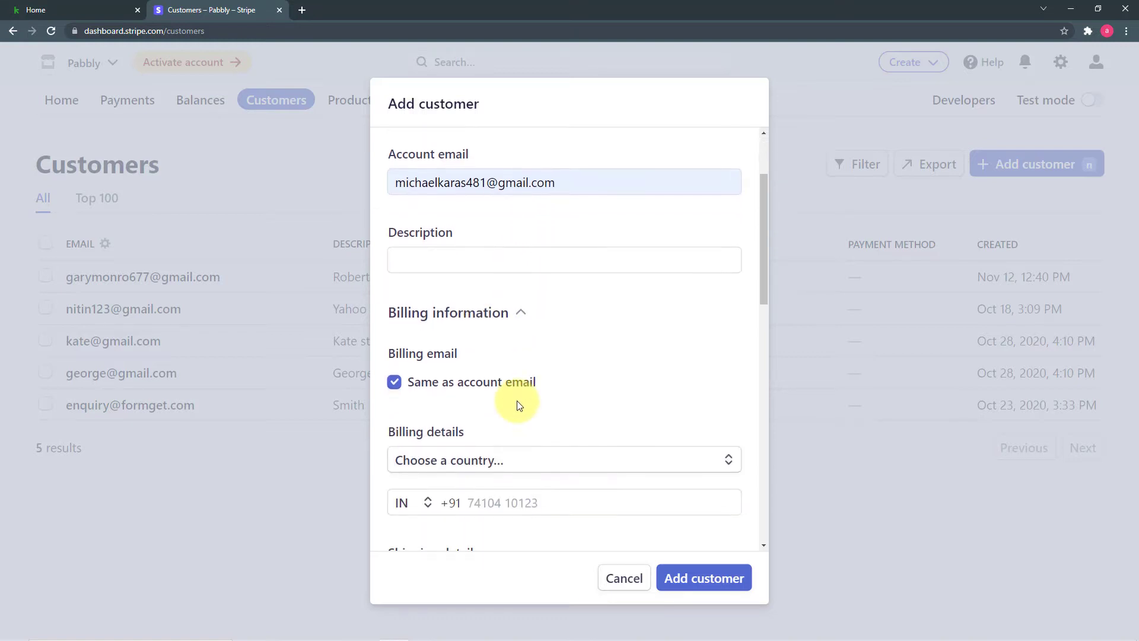
Enter the customer's billing phone number.
scroll(518, 401, down, 2)
click(540, 386)
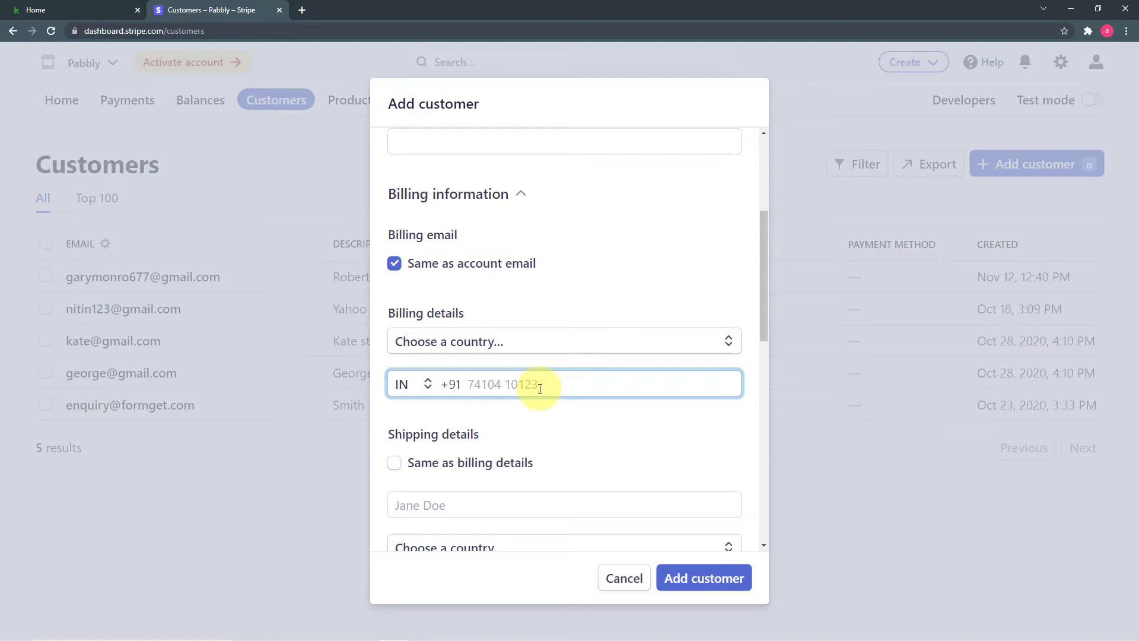
Set the shipping country to Albania.
scroll(541, 389, down, 4)
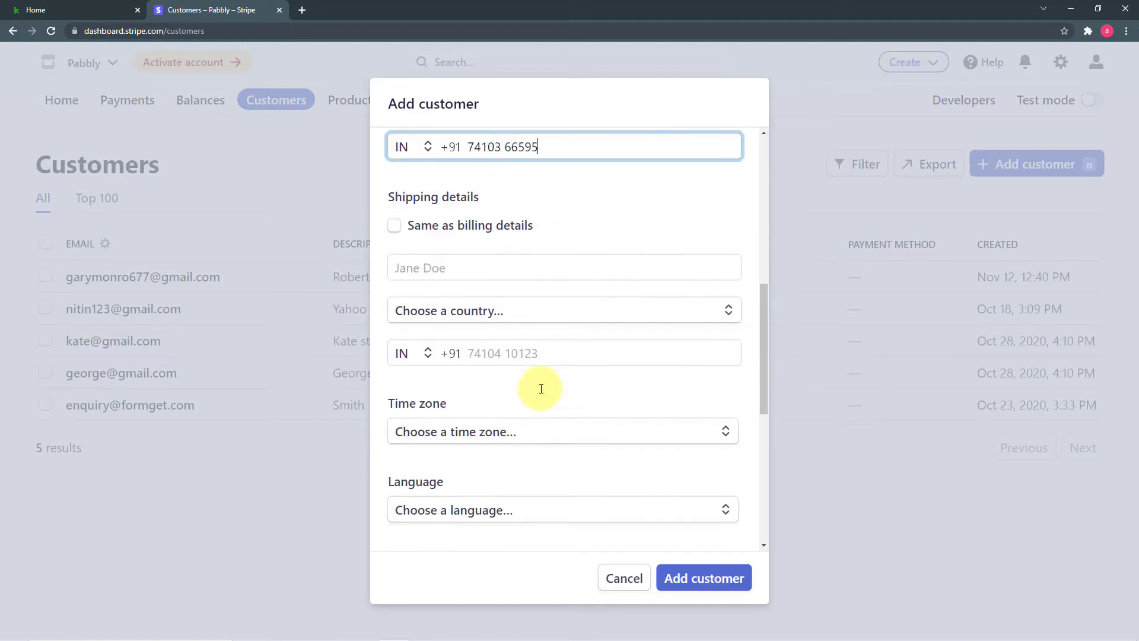
scroll(541, 389, down, 4)
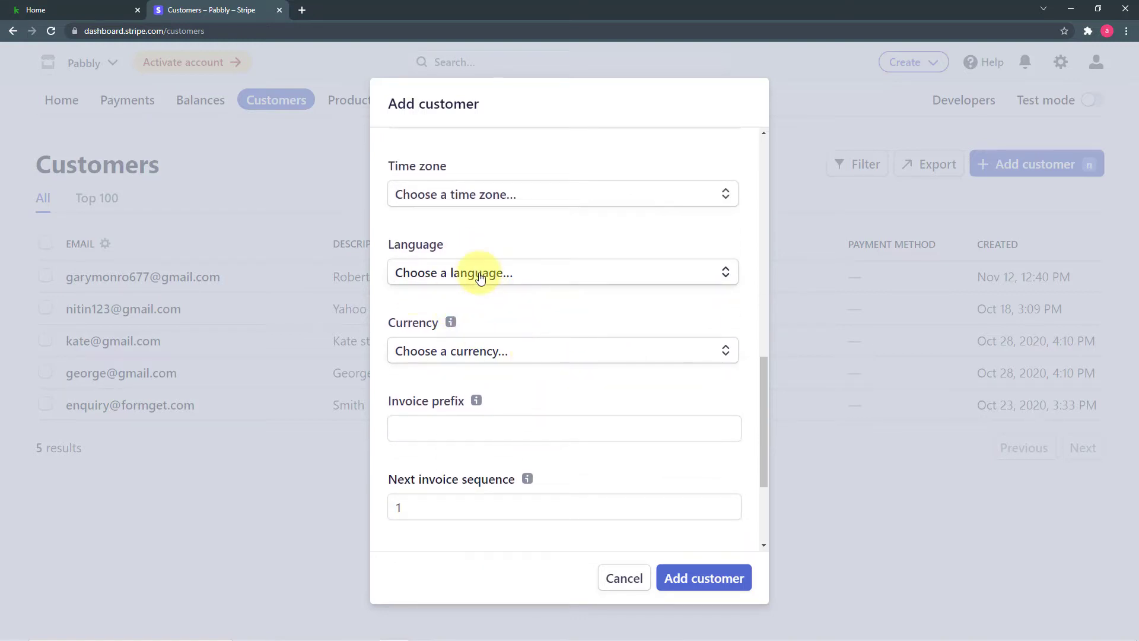
scroll(475, 276, down, 2)
scroll(479, 278, up, 3)
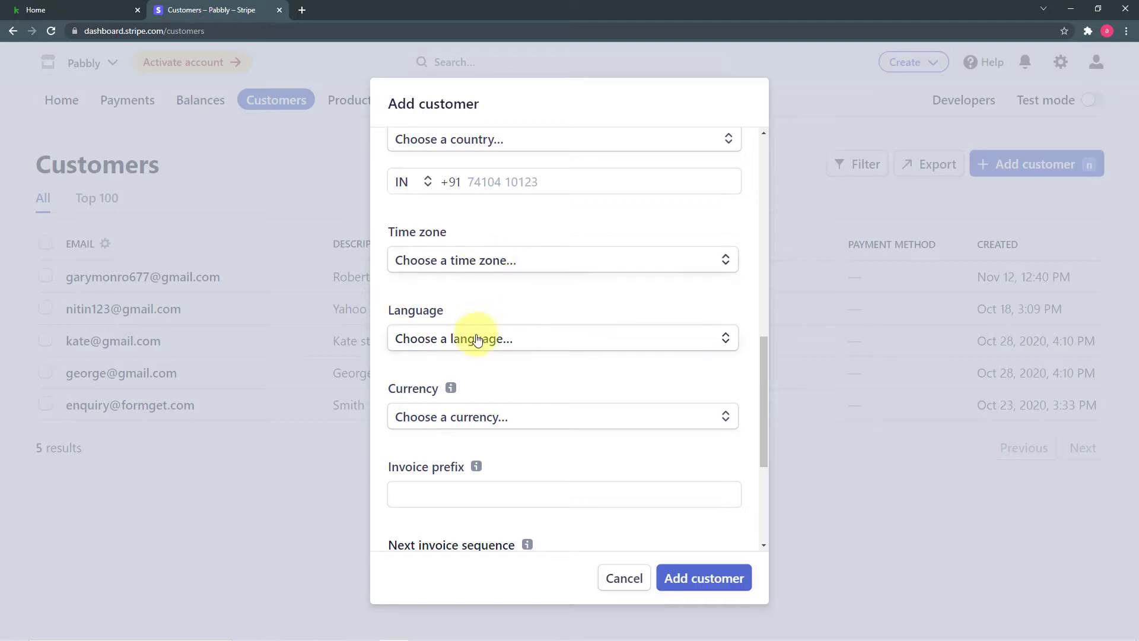
scroll(494, 353, down, 4)
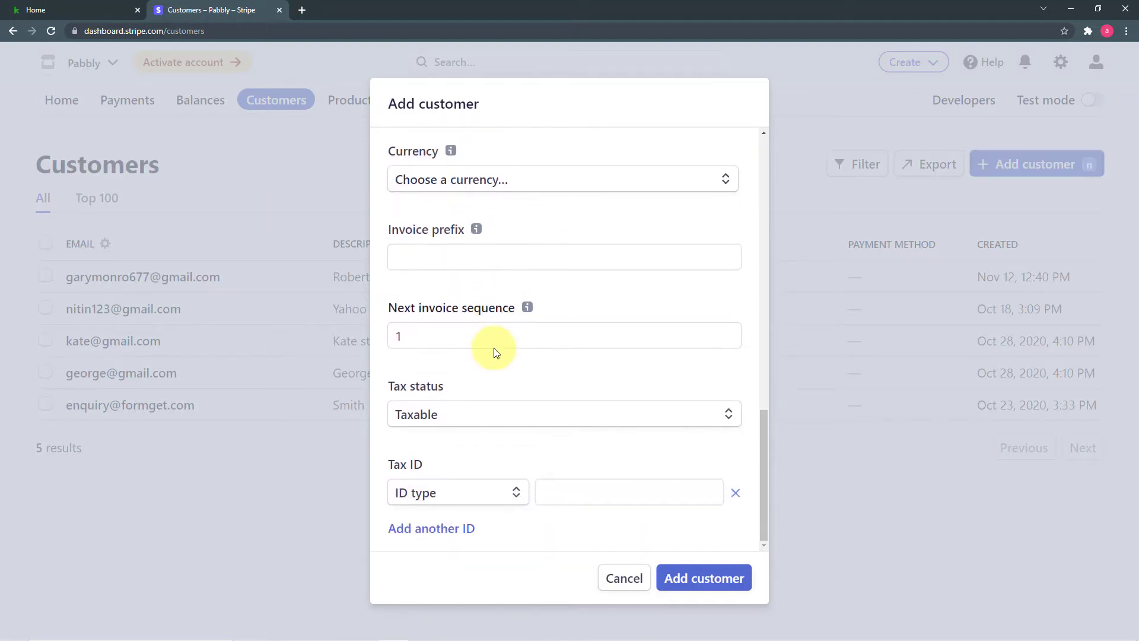
scroll(547, 389, up, 10)
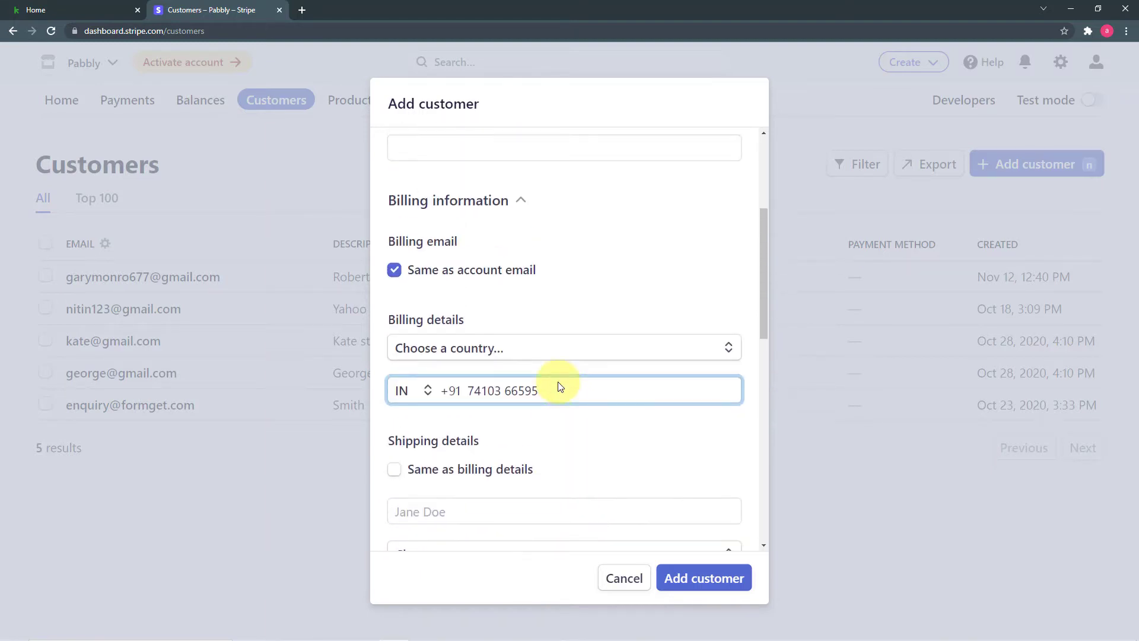
scroll(558, 385, down, 3)
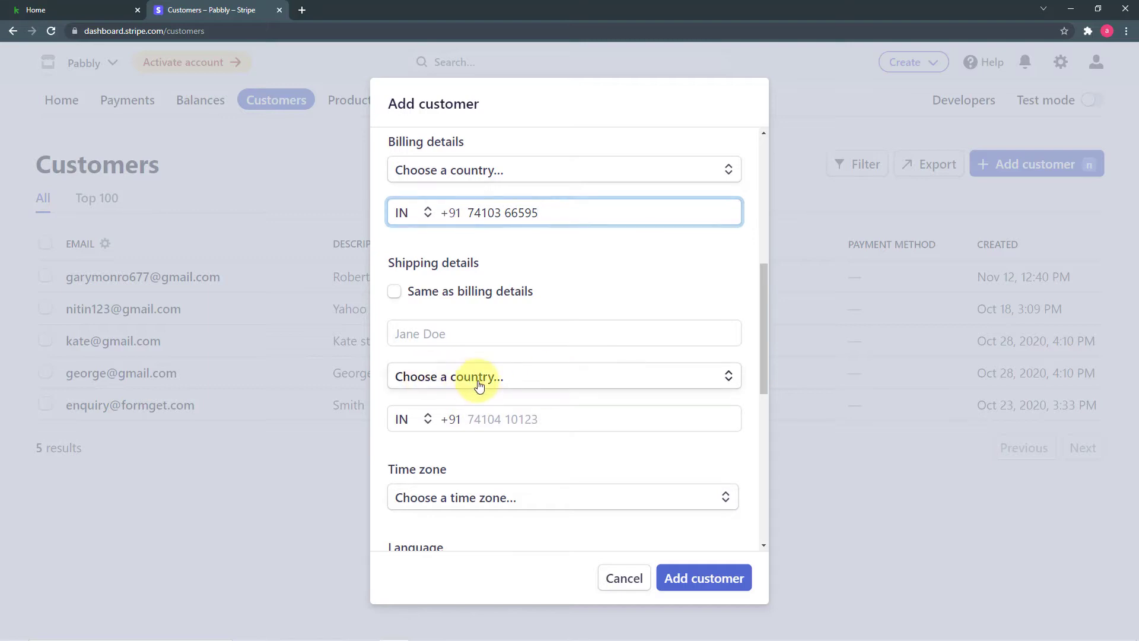
click(480, 386)
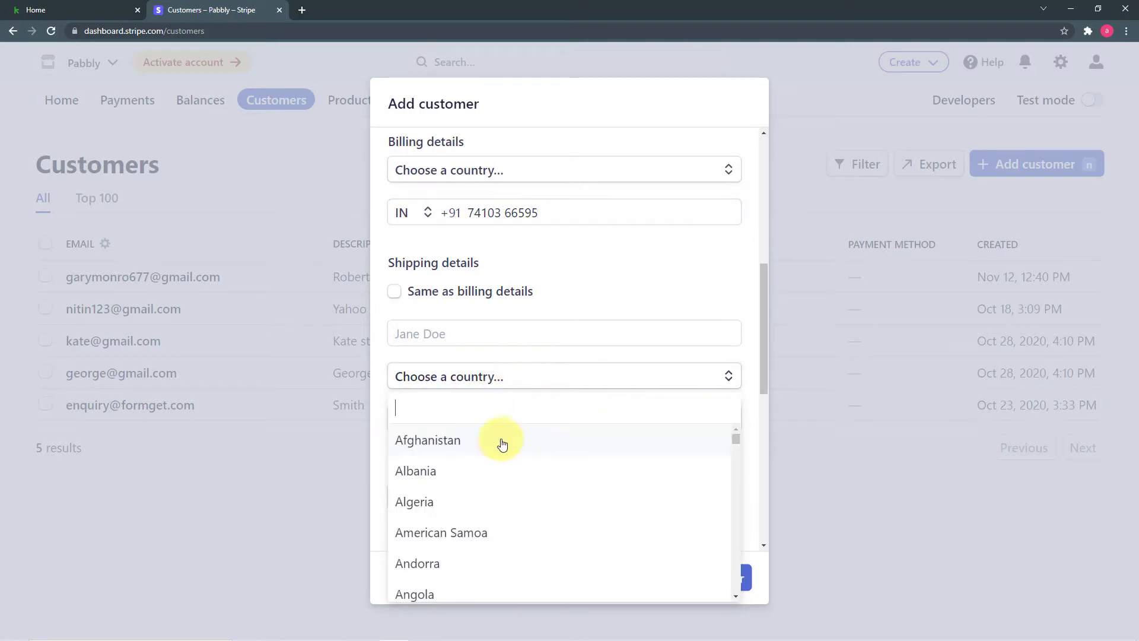
click(457, 473)
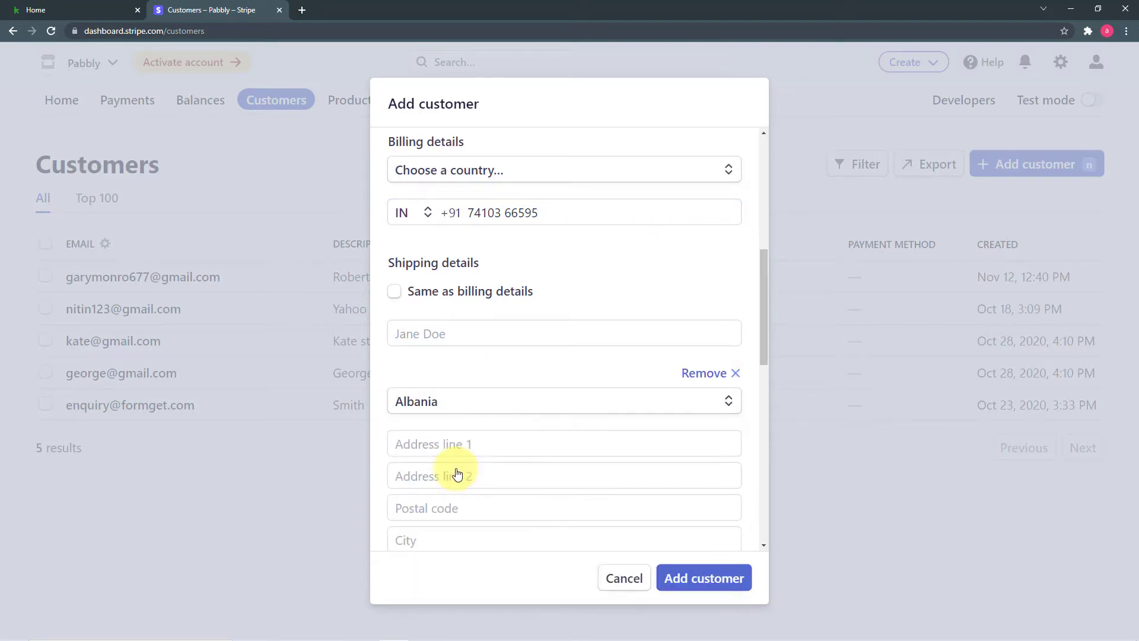
click(465, 334)
Save the new customer so Stripe lists 6 customers.
scroll(527, 407, down, 3)
scroll(529, 404, down, 3)
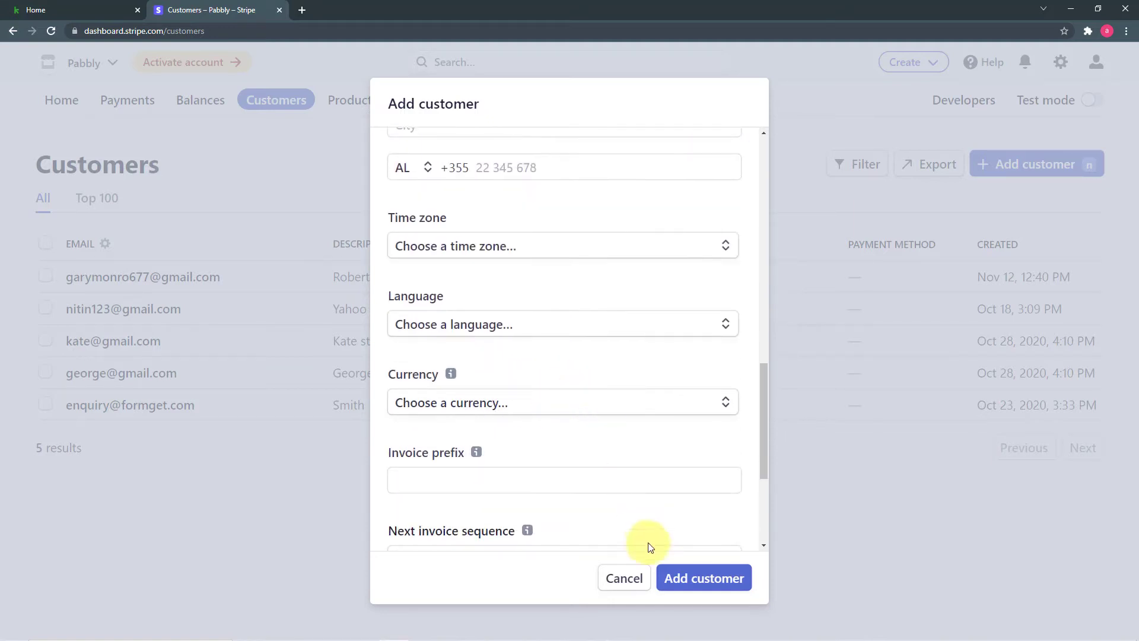
click(682, 584)
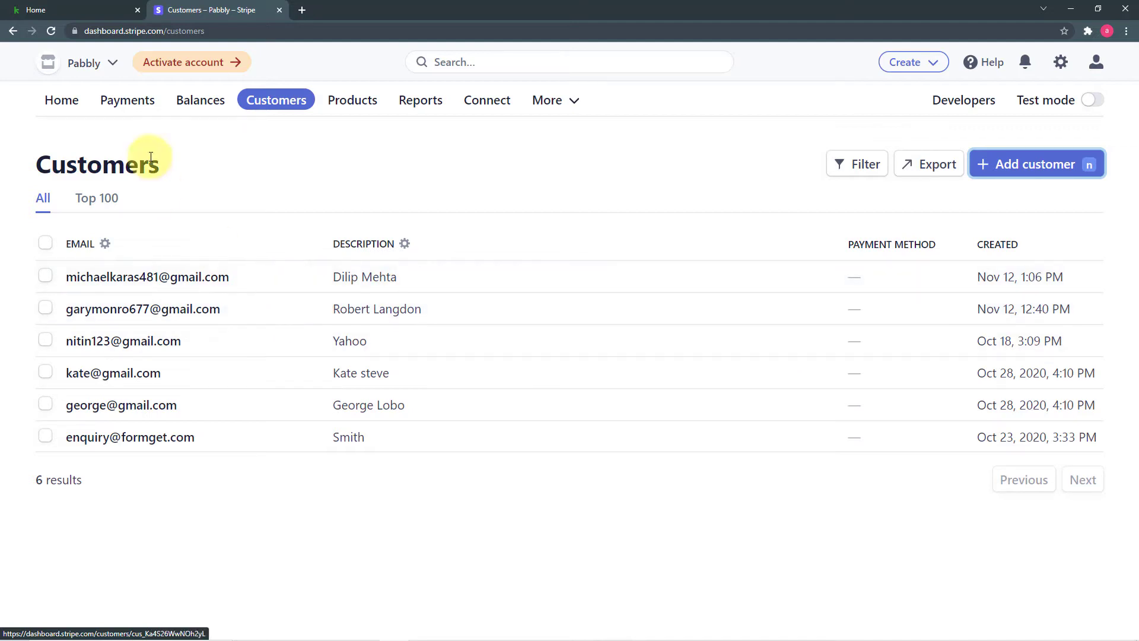
After confirming the six-customer list, switch to the Keap Home dashboard.
click(73, 9)
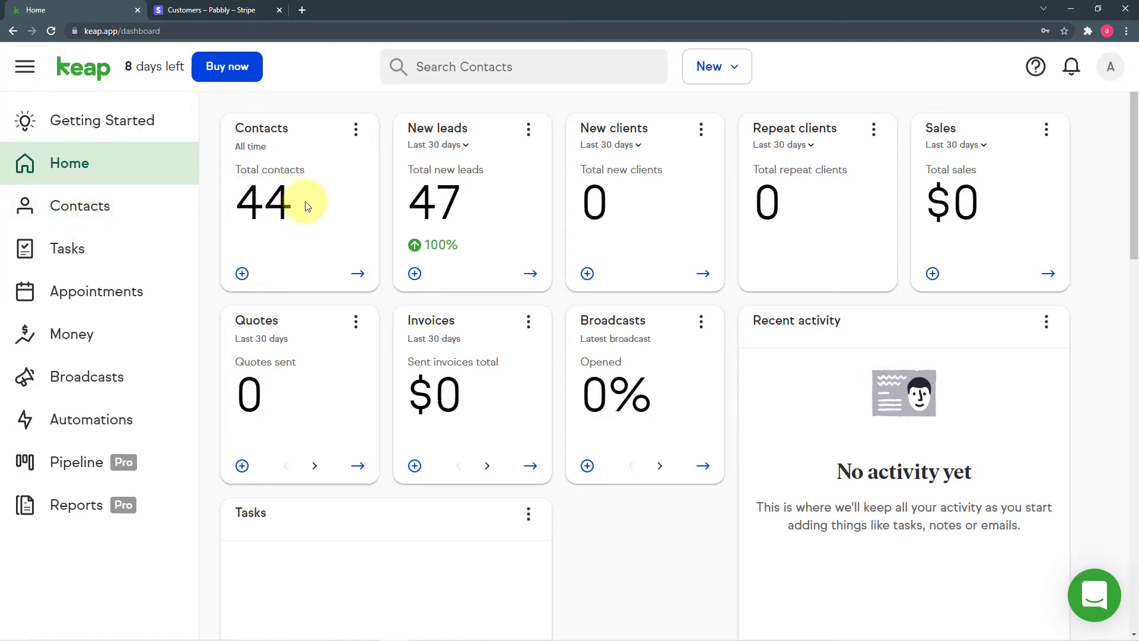
Cross-check Keap Contacts against Stripe Customers, confirming the new customer is listed as a Lead.
click(96, 206)
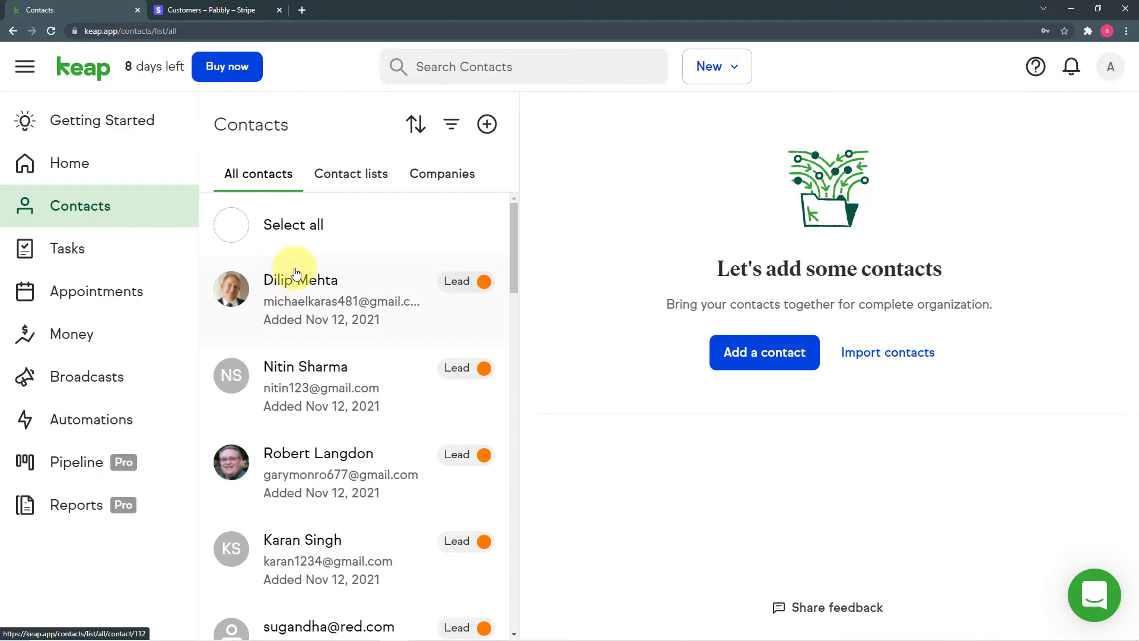
click(239, 15)
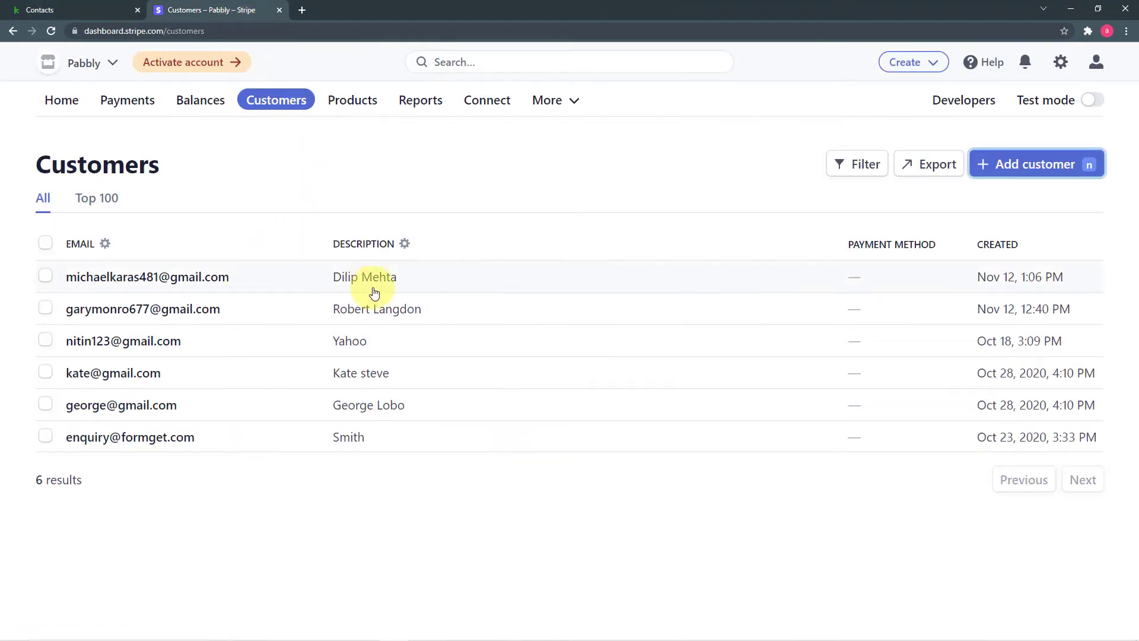
click(63, 13)
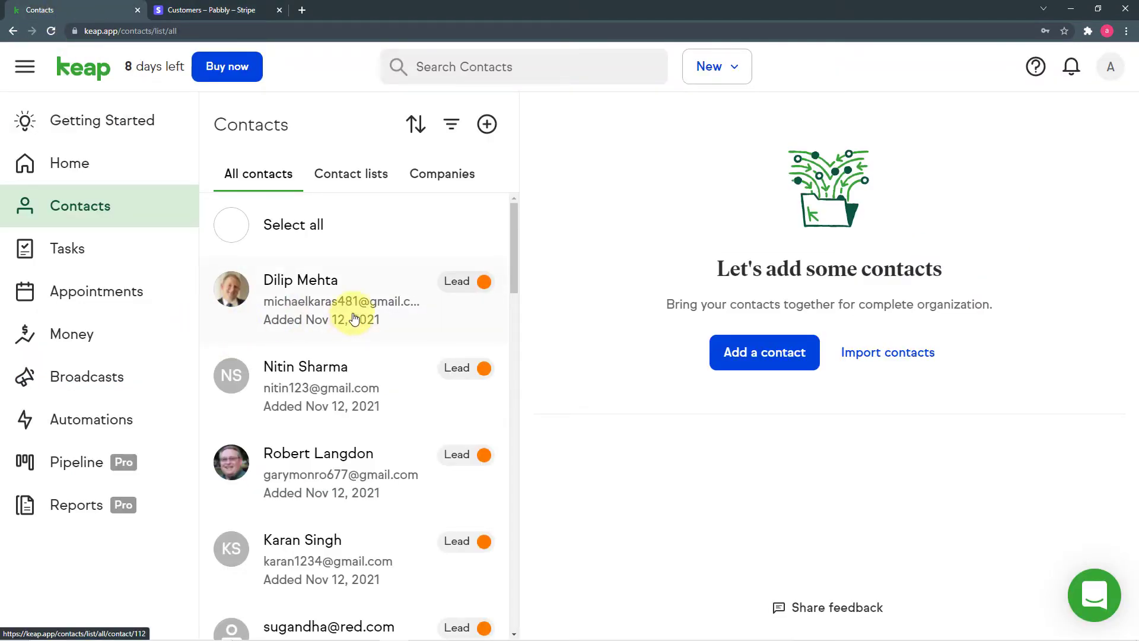
click(216, 16)
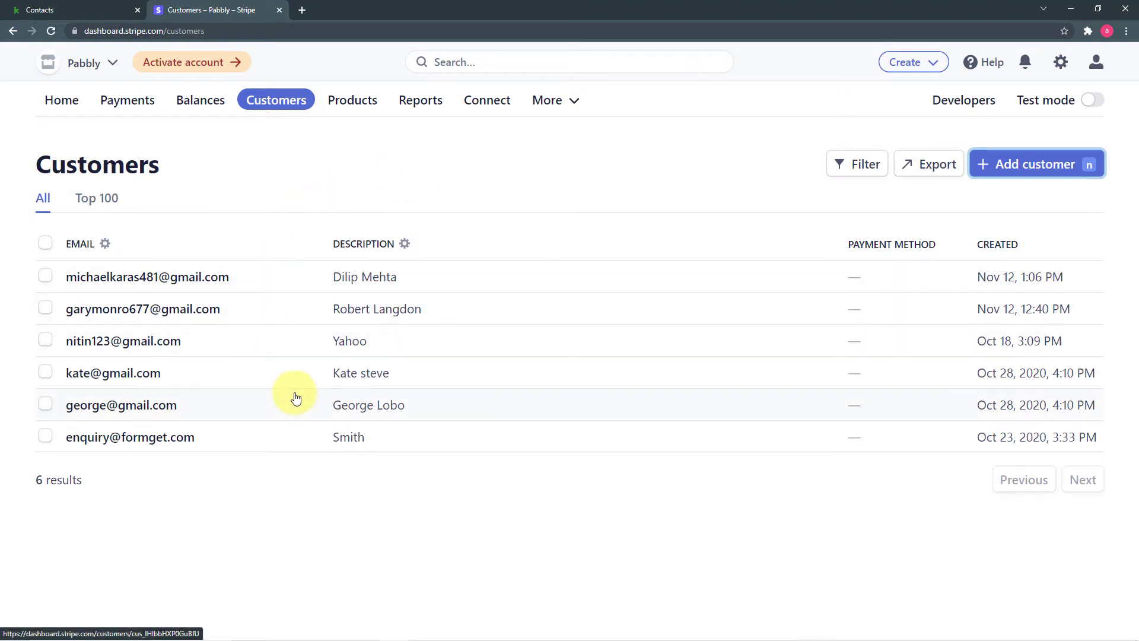
click(91, 13)
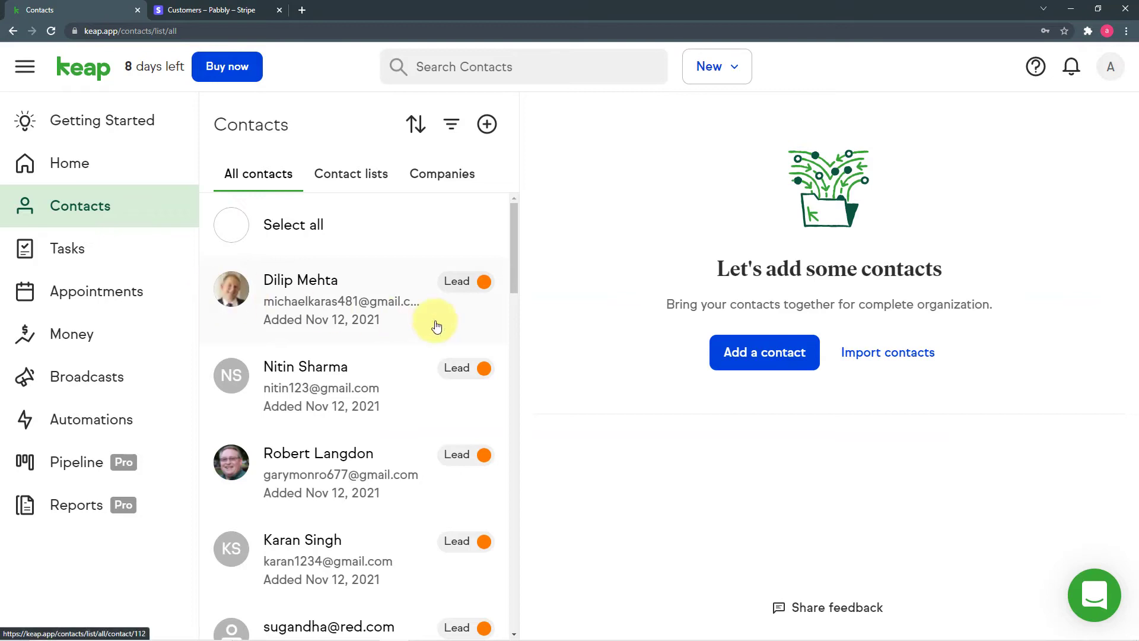
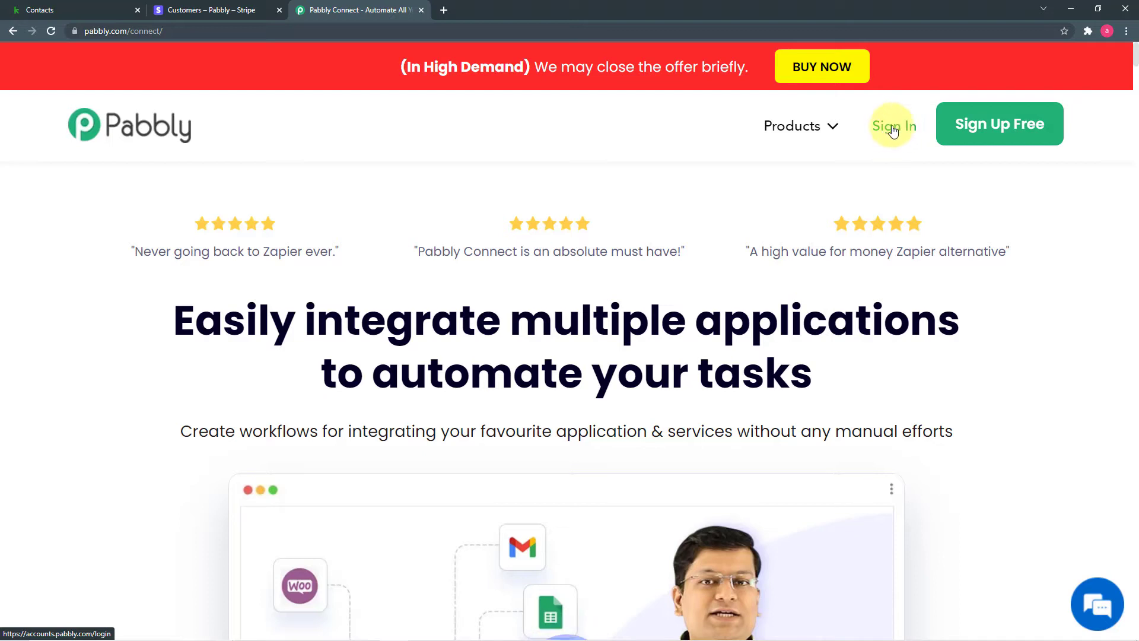
Sign in to Pabbly, launch Pabbly Connect, and scroll through the existing workflows.
click(888, 126)
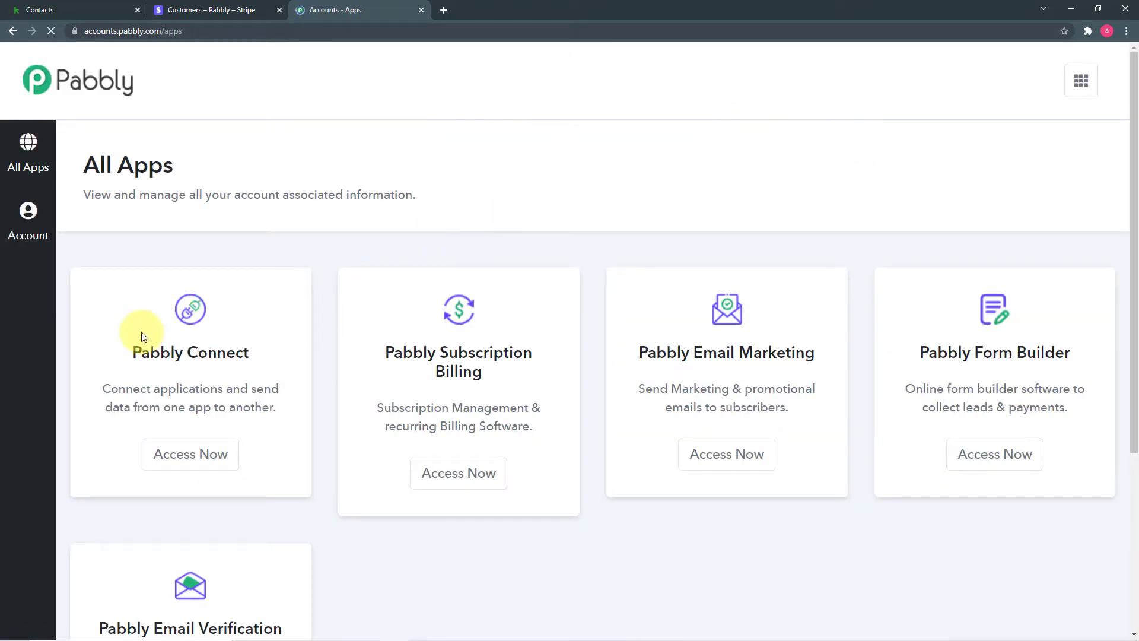
click(190, 466)
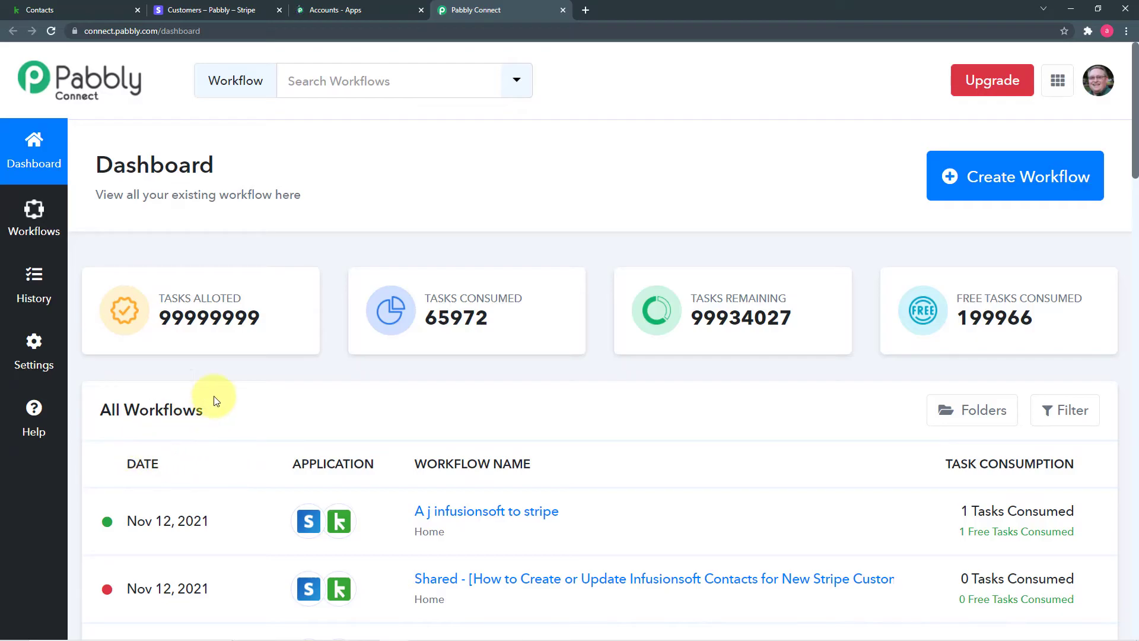
scroll(228, 399, down, 9)
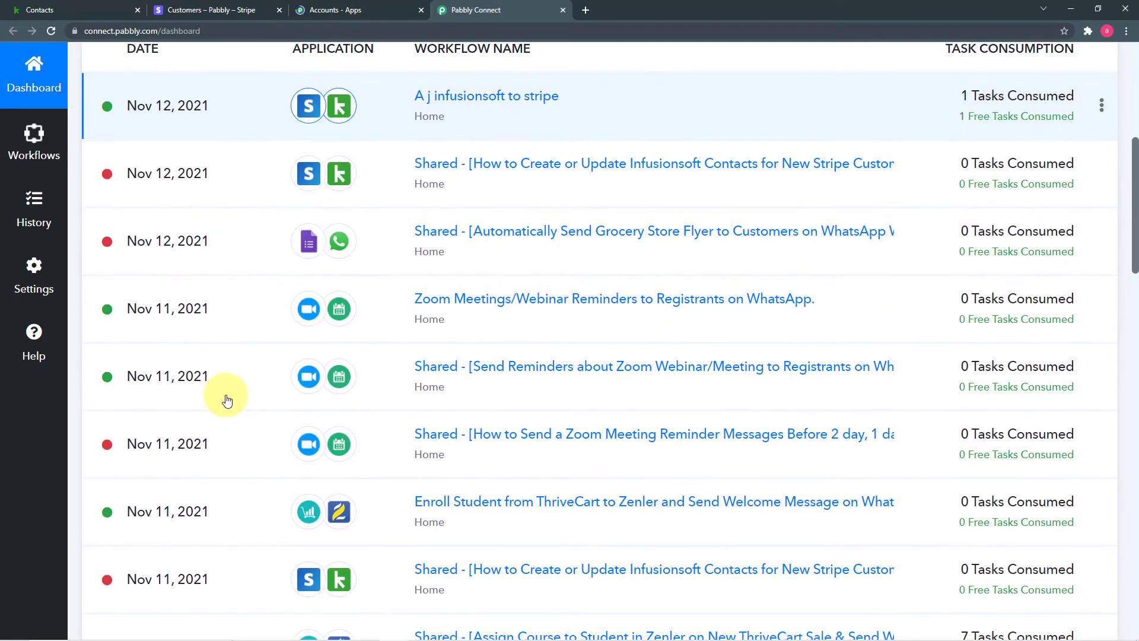
scroll(227, 399, down, 5)
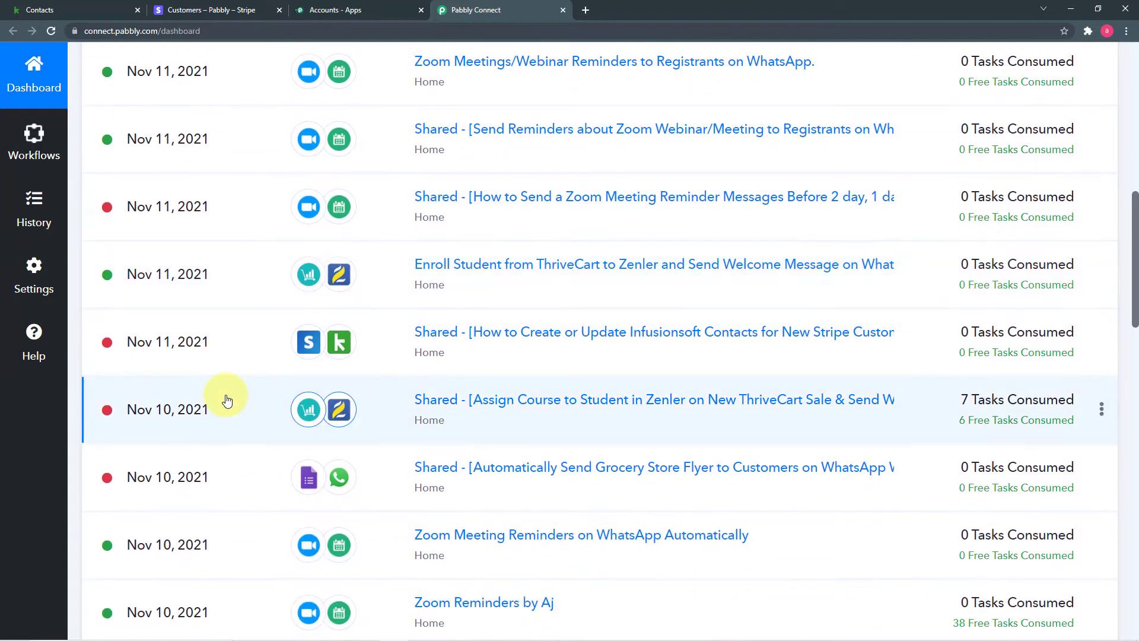
scroll(227, 400, down, 2)
scroll(228, 399, up, 16)
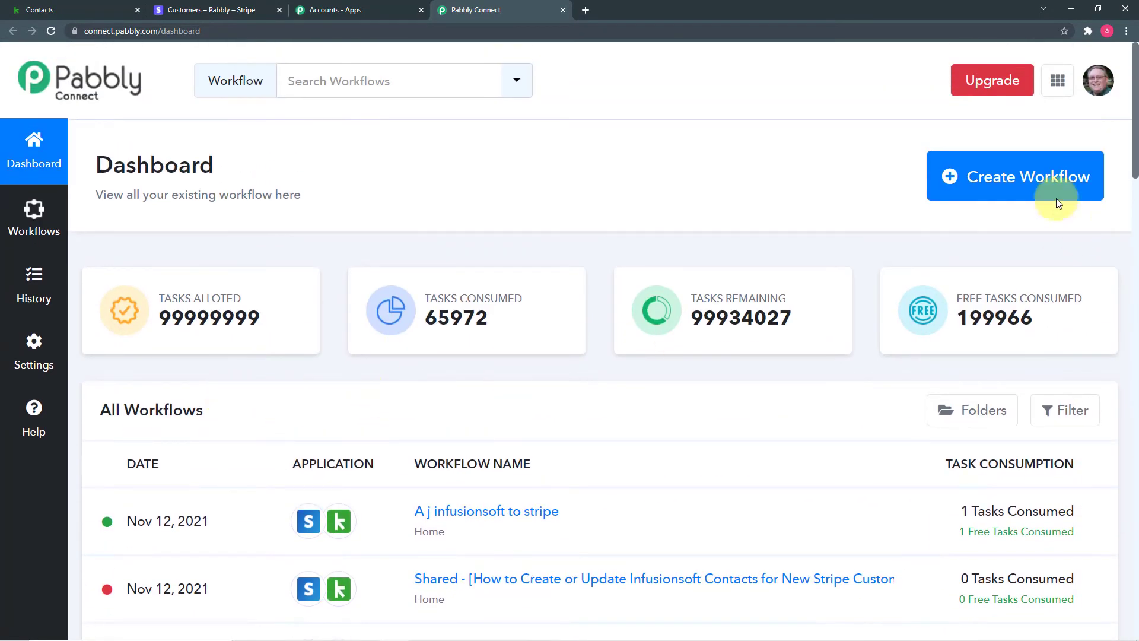
Create a workflow named 'Create Contact in Keap from Stripe Customers Data'.
click(993, 170)
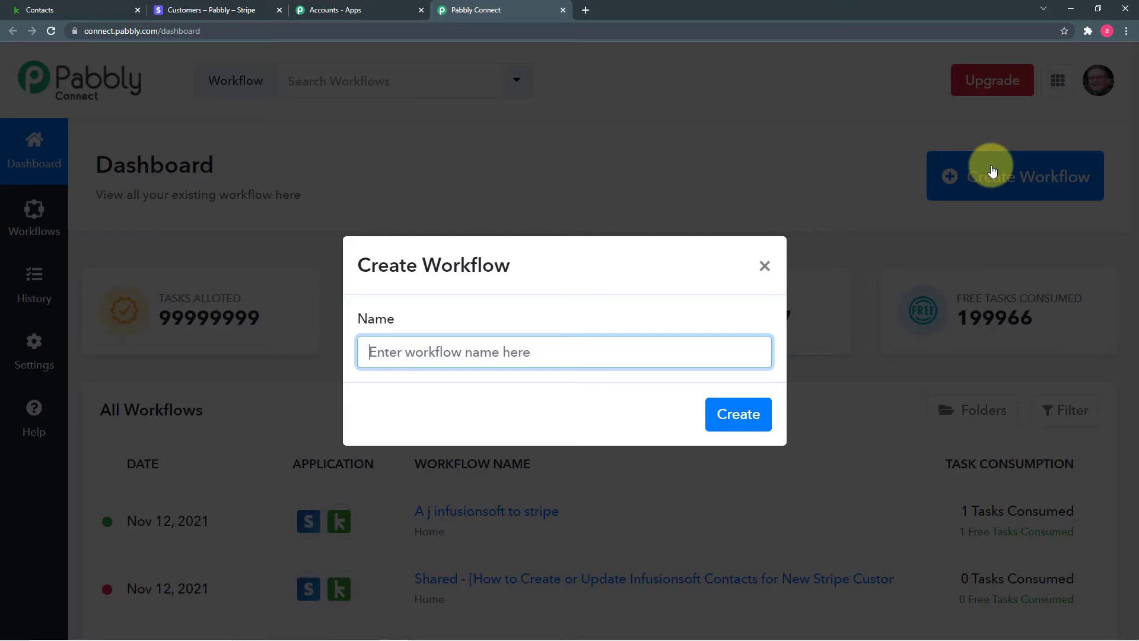
text(Create Contact in Keap from Stripe Customers Data)
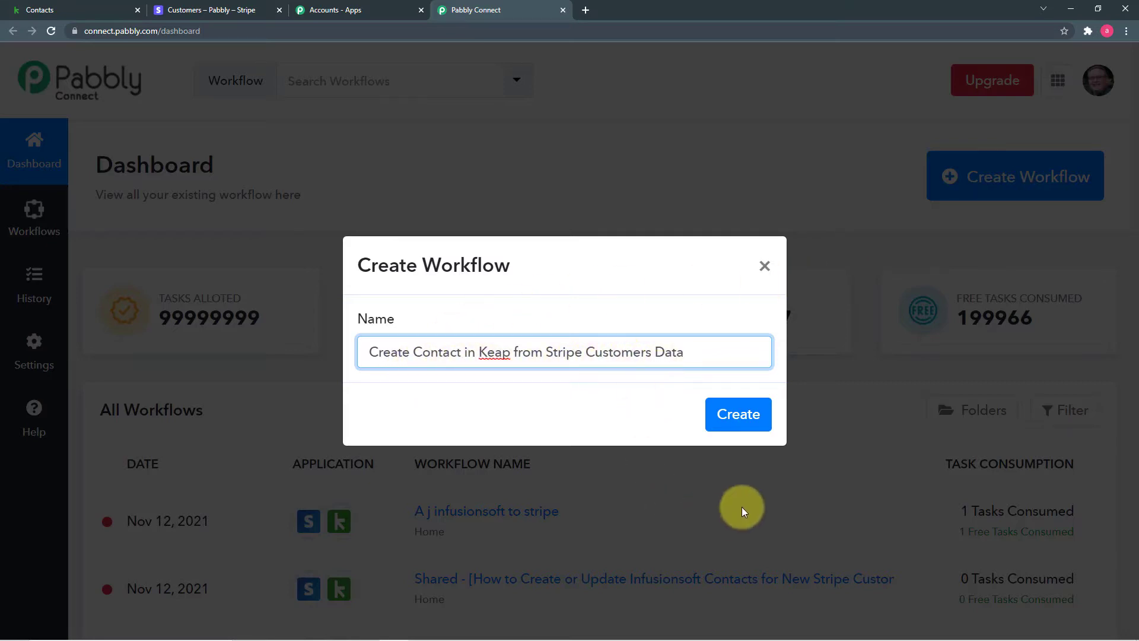
click(733, 422)
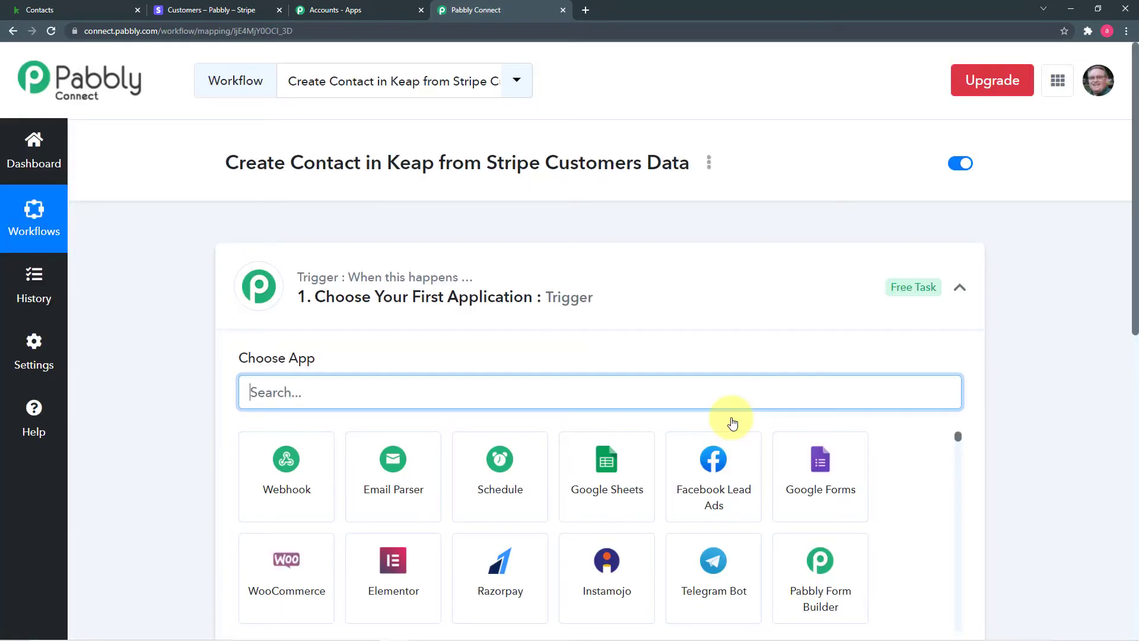
Set the trigger app to Stripe with the New Customer event, generating the webhook URL.
click(960, 289)
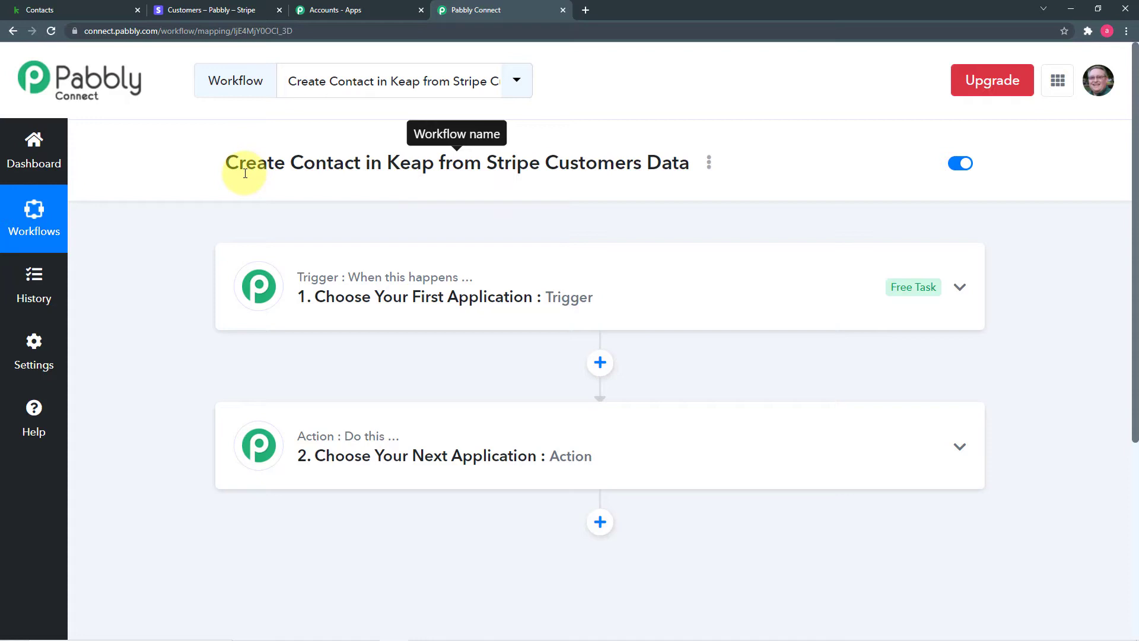
click(344, 312)
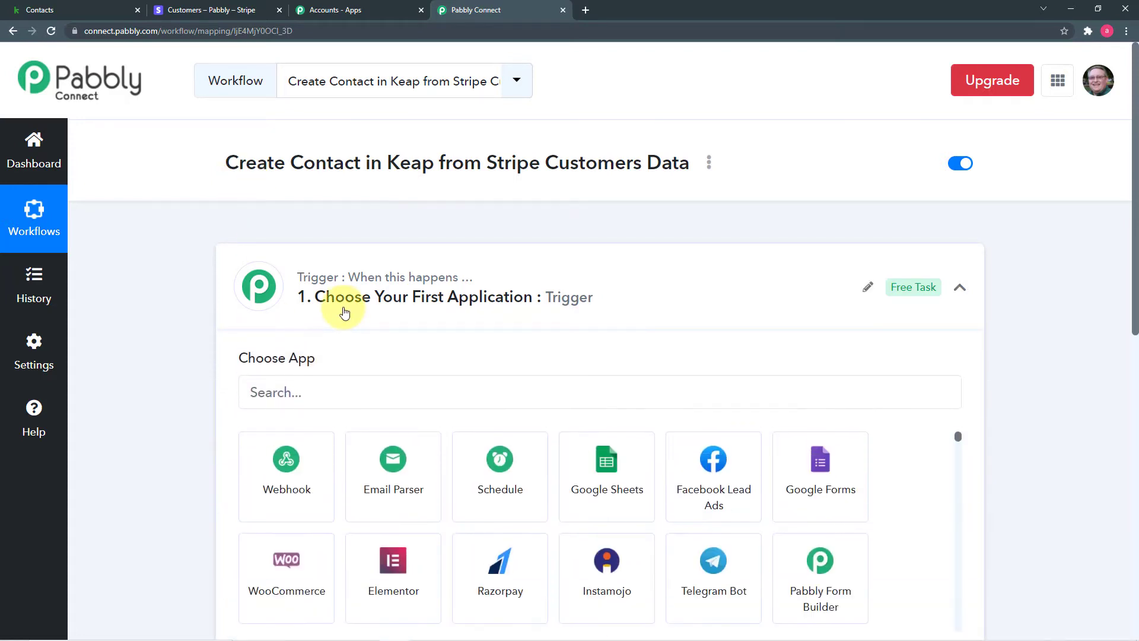
click(345, 278)
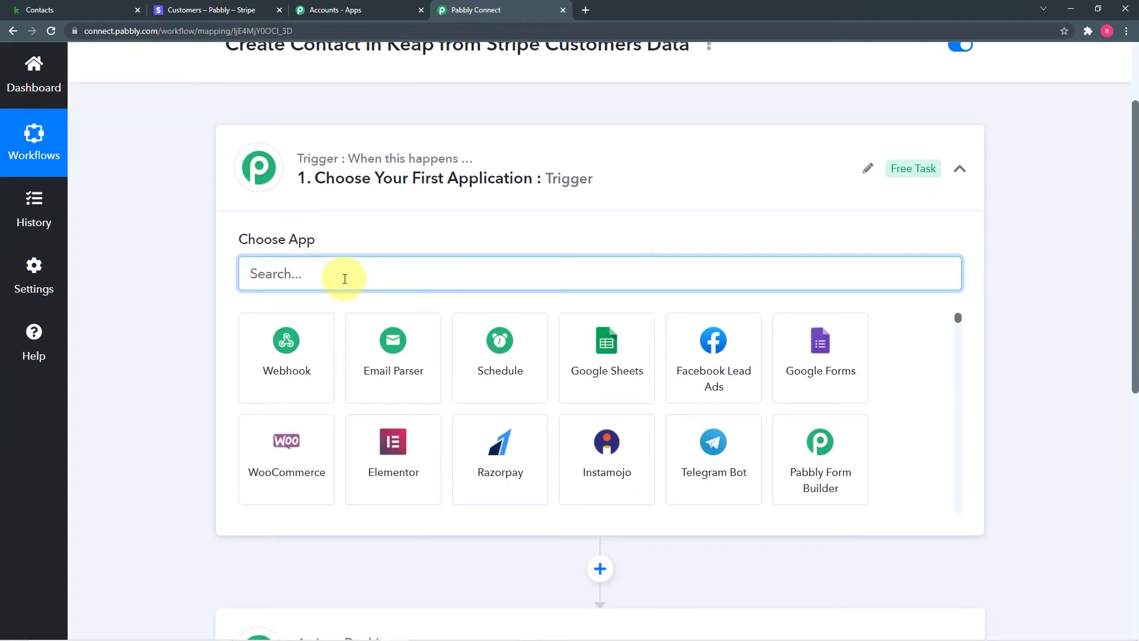
text(stri)
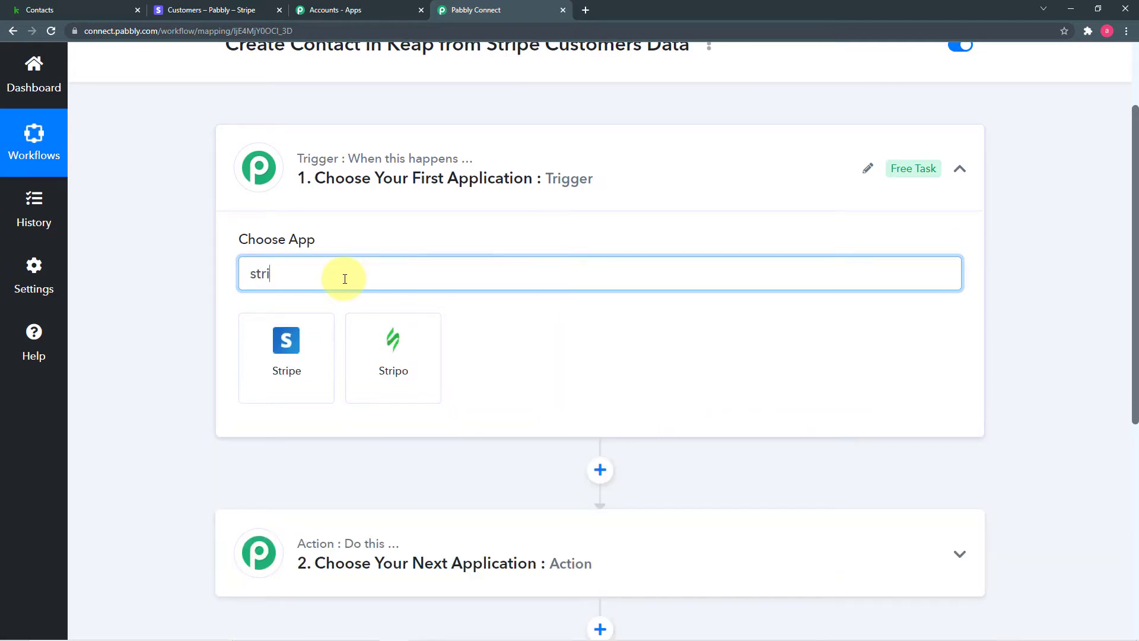
click(297, 358)
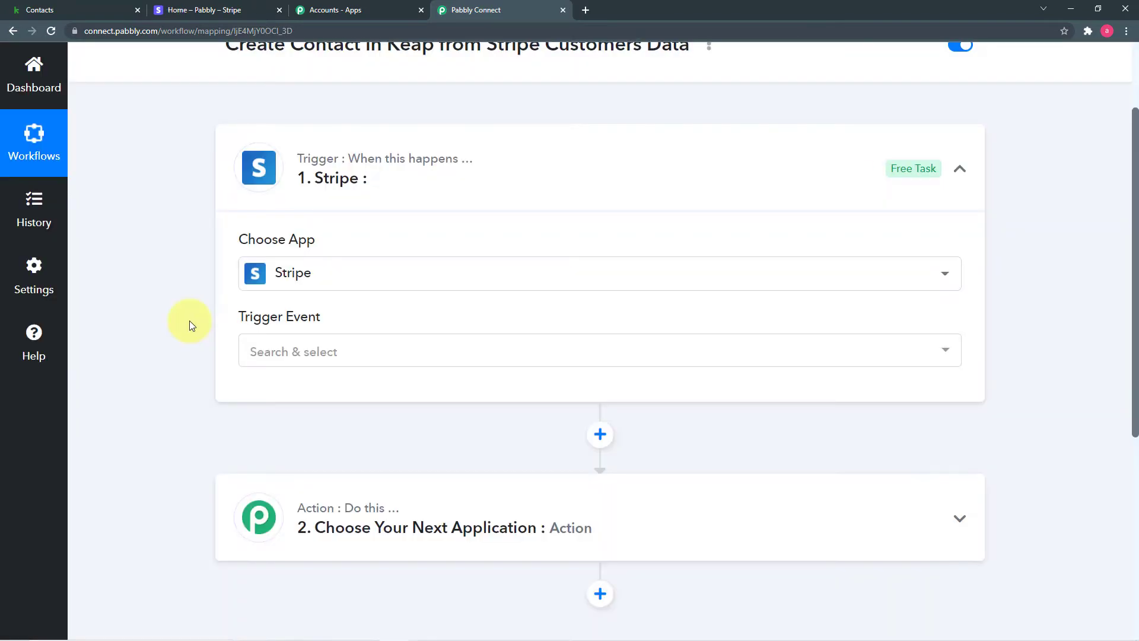
click(293, 354)
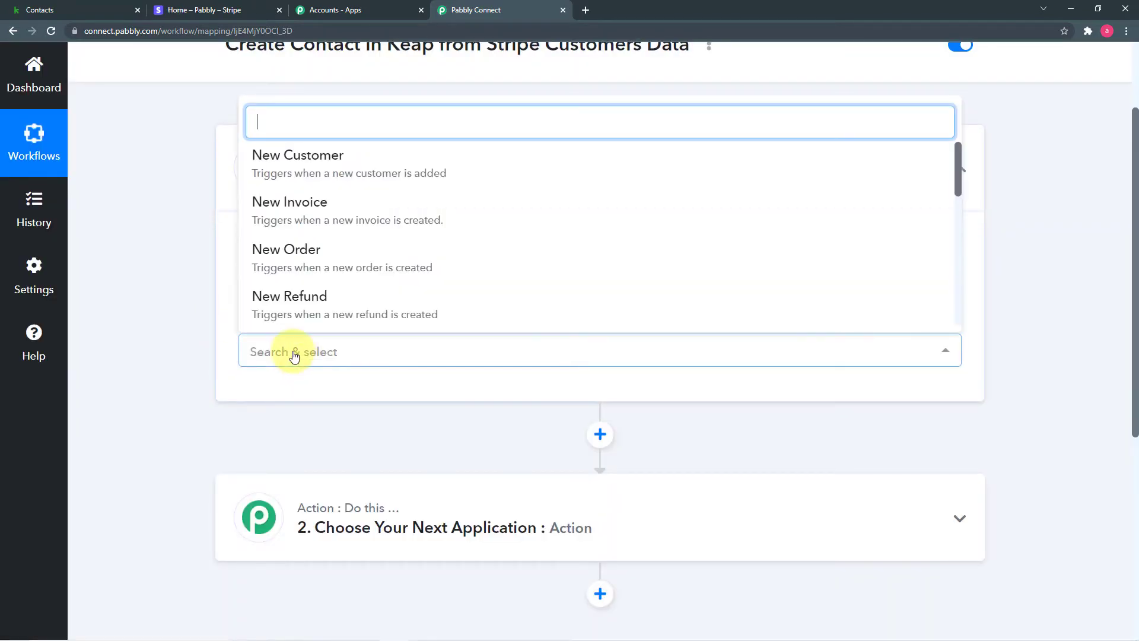
click(352, 174)
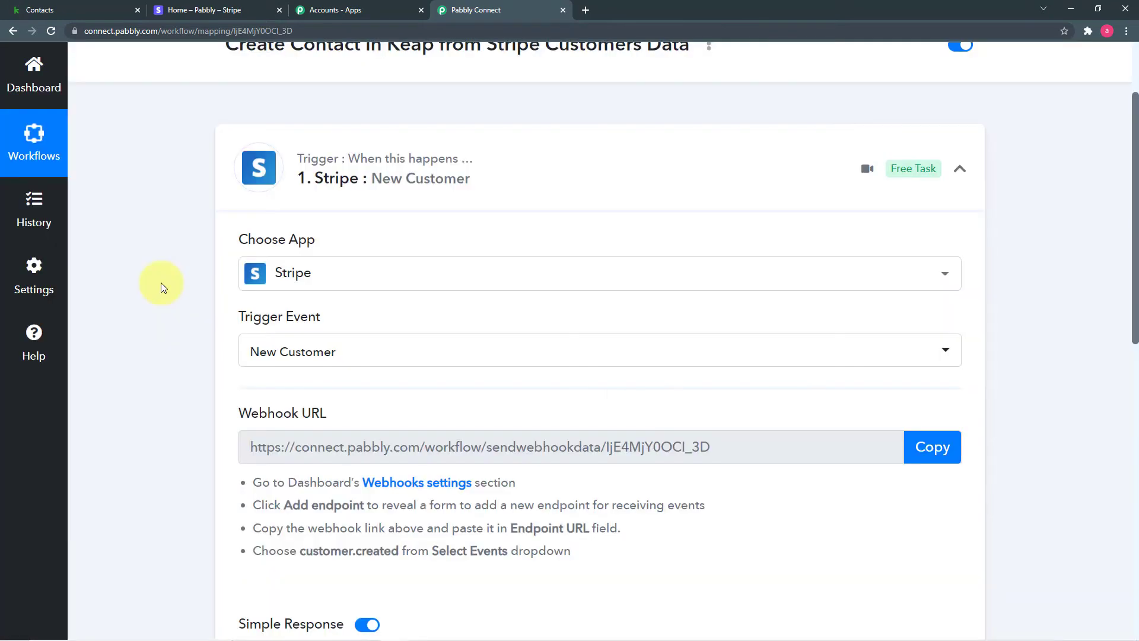
scroll(161, 283, down, 4)
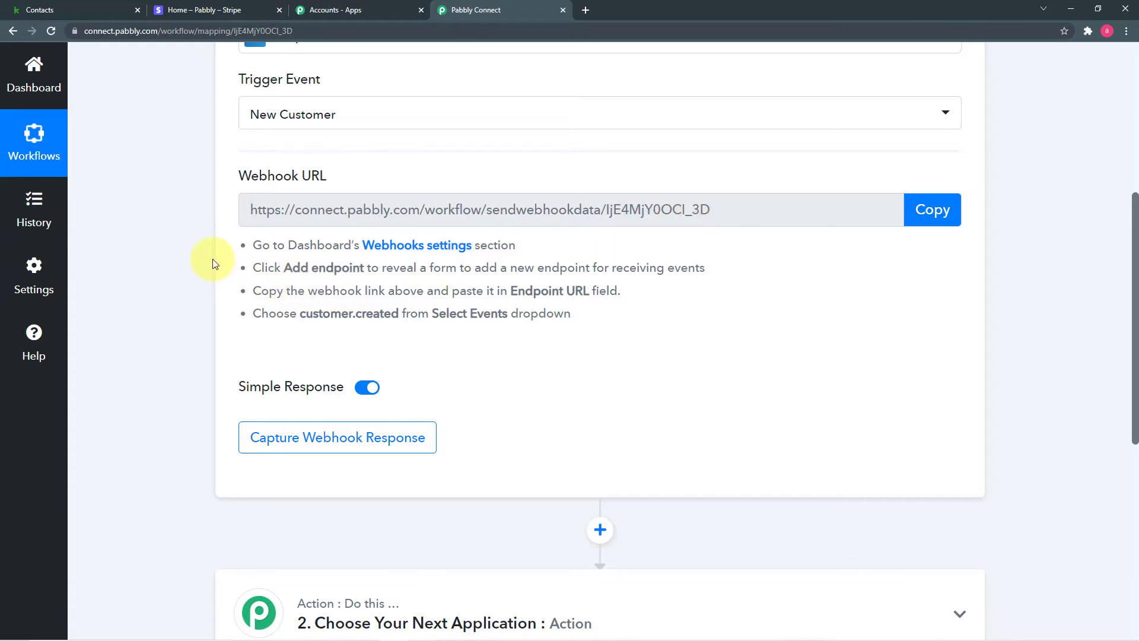
In Stripe's Developers > Webhooks page, start adding a new endpoint.
click(203, 13)
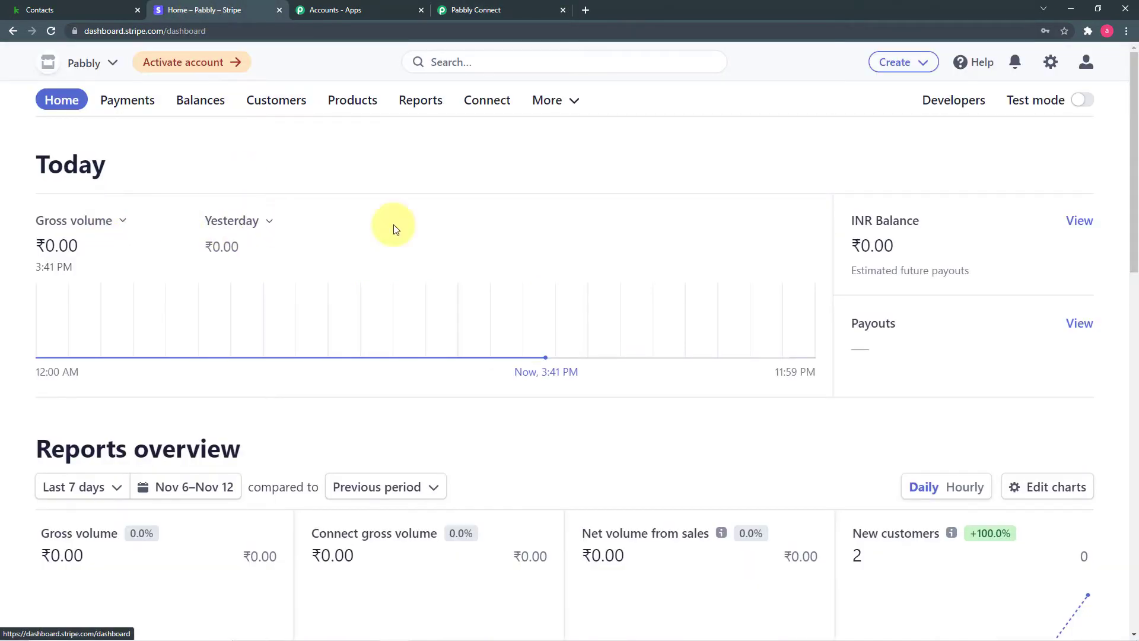
click(951, 109)
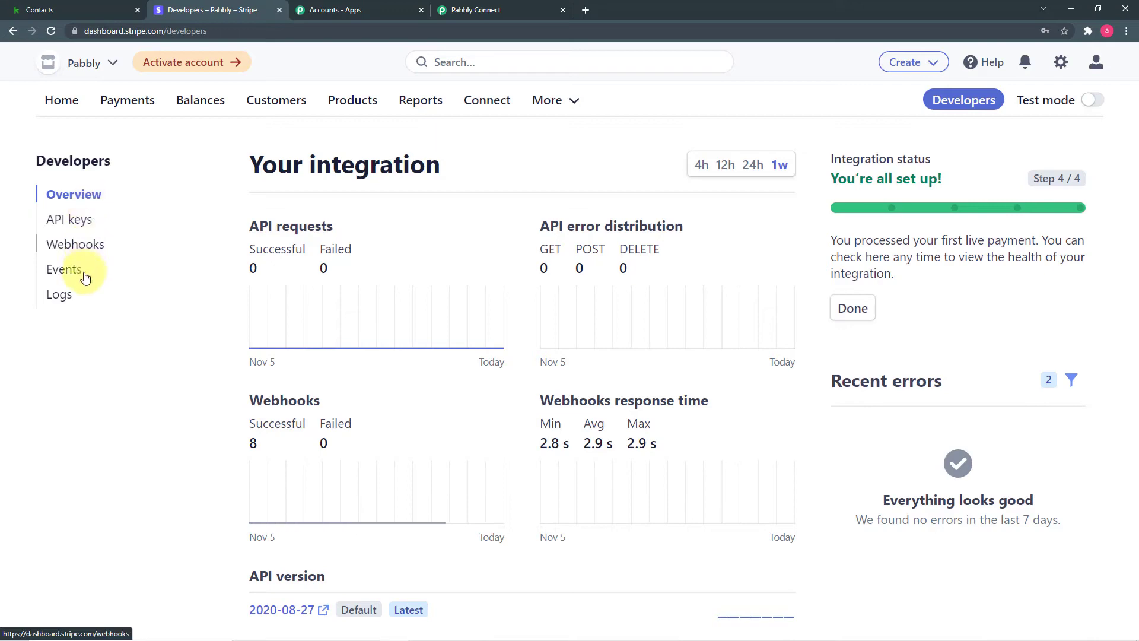
click(77, 245)
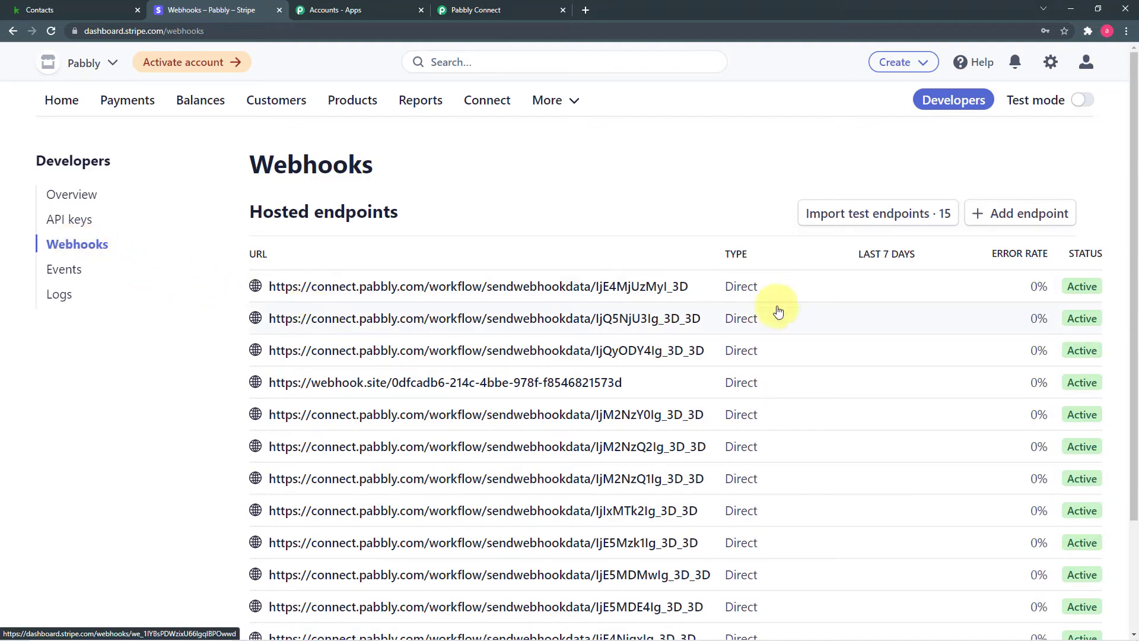
click(1030, 219)
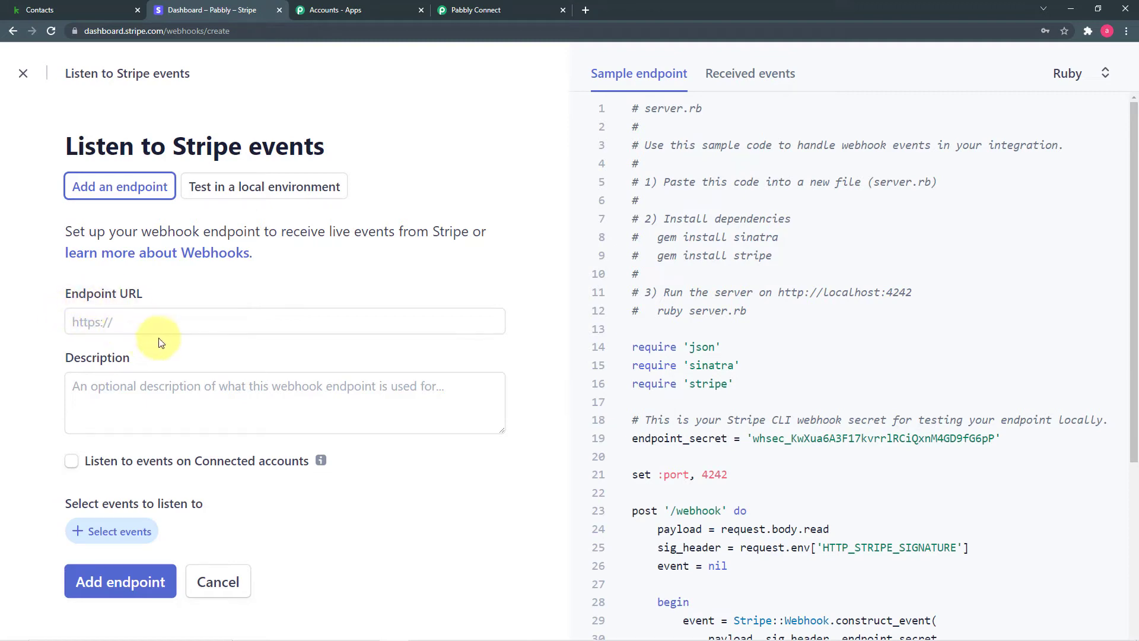
Copy the Pabbly webhook URL and paste it as the Stripe endpoint URL.
click(471, 8)
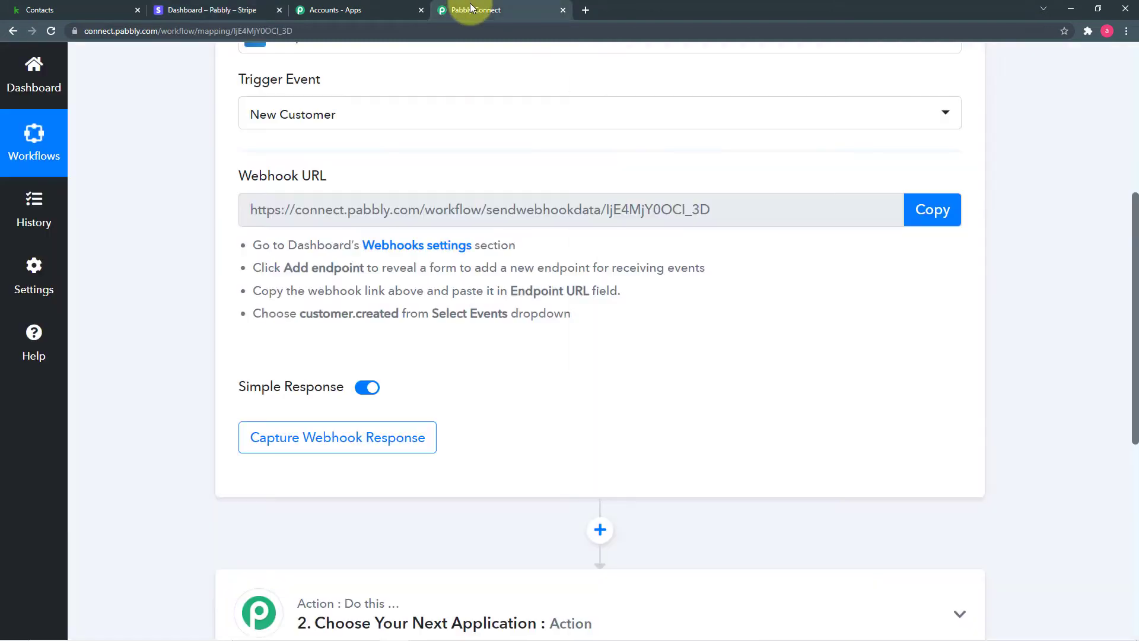
click(938, 216)
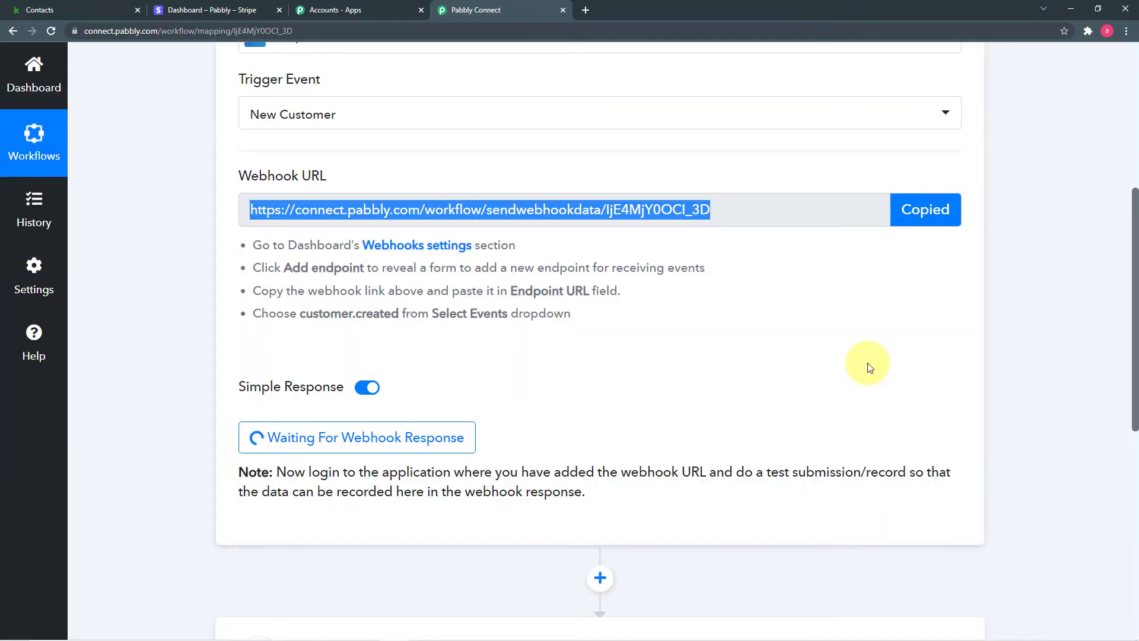
click(223, 12)
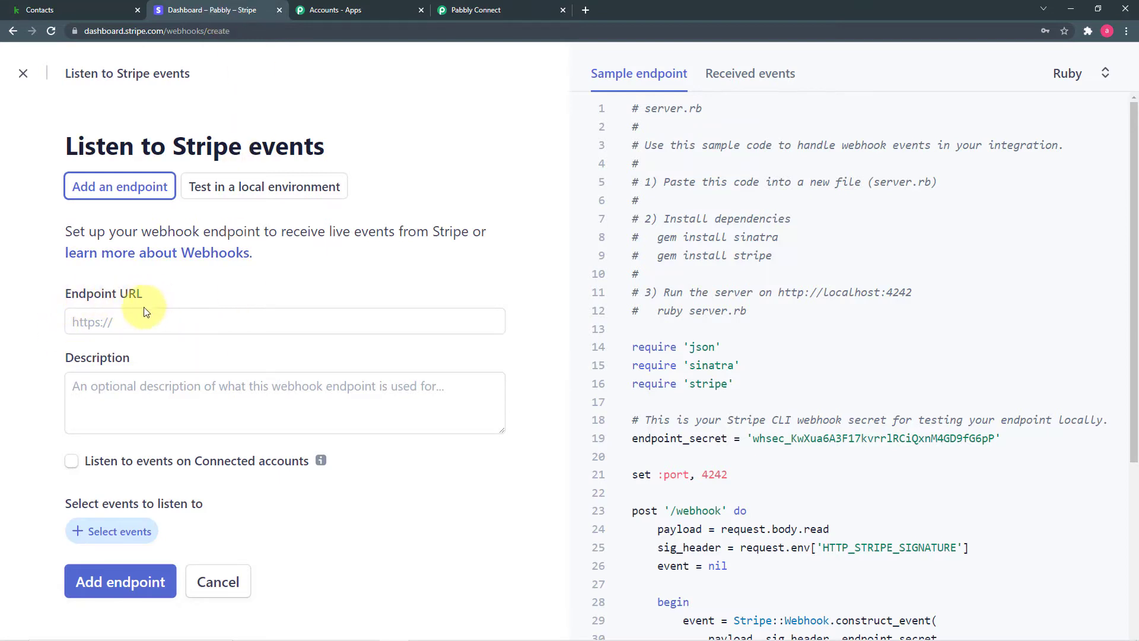
right_click(110, 318)
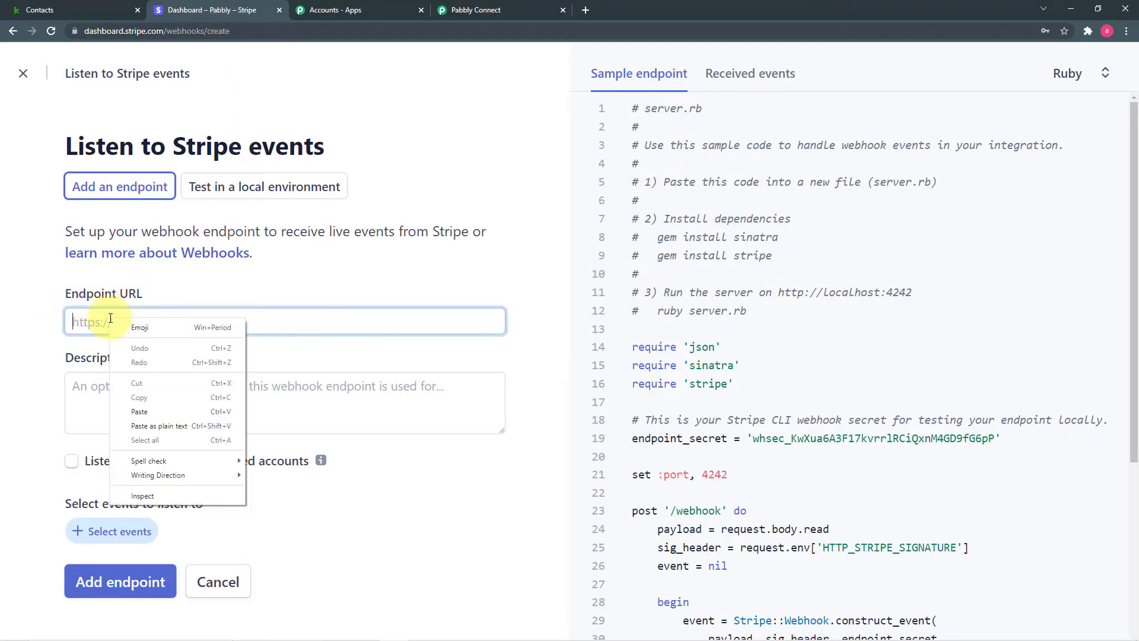
click(153, 418)
click(51, 388)
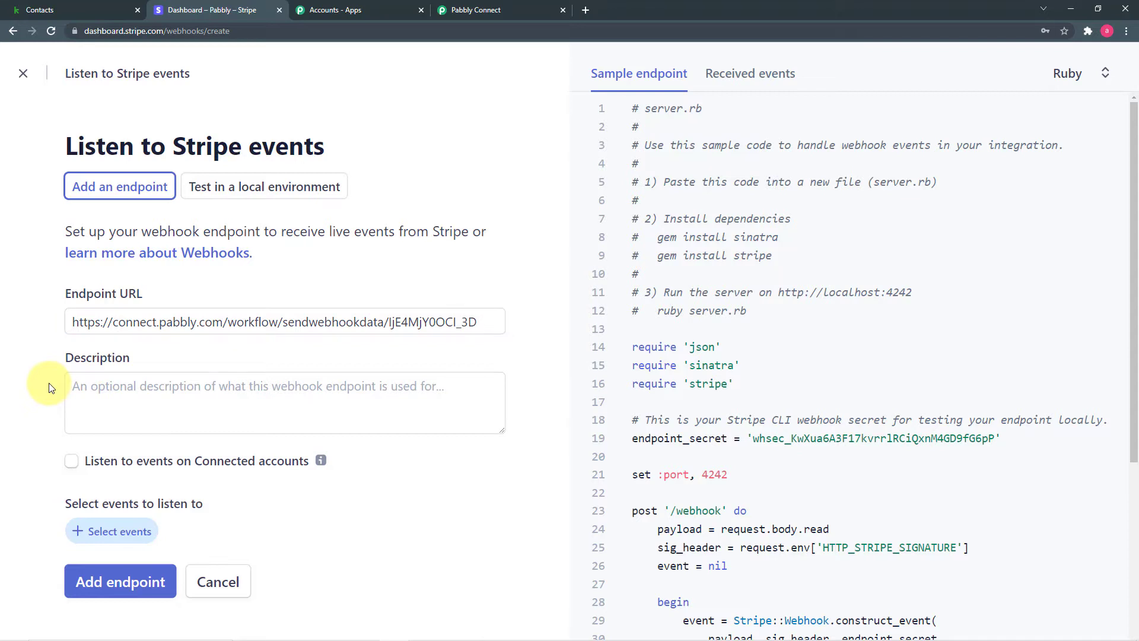
Select the customer.created event and save the webhook endpoint.
click(114, 534)
scroll(212, 357, down, 2)
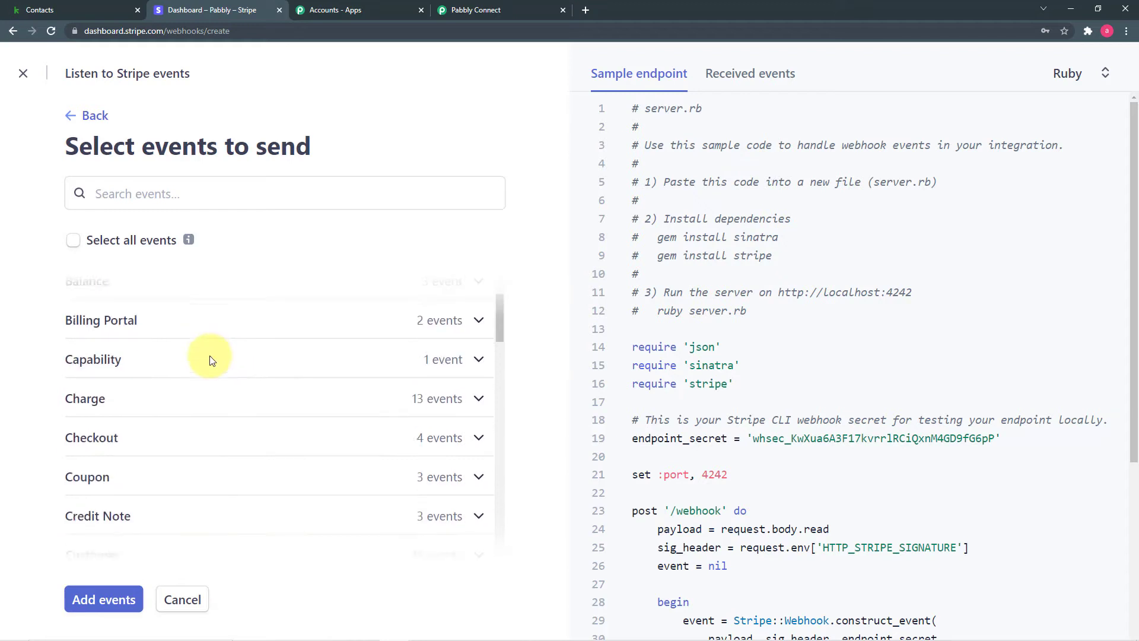
scroll(211, 357, down, 3)
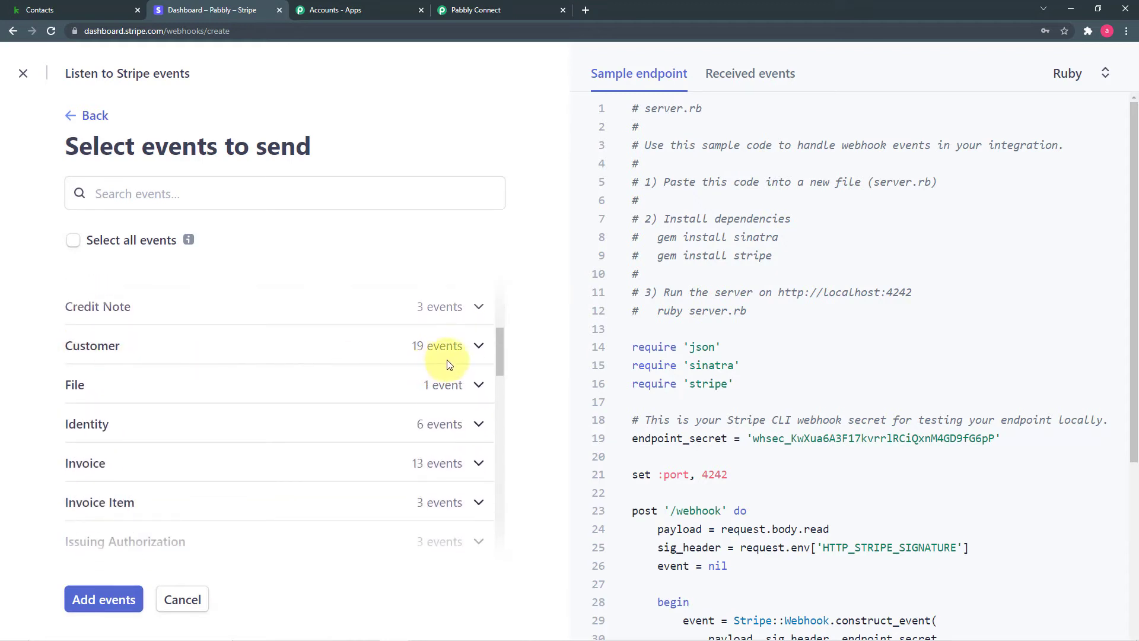
click(437, 346)
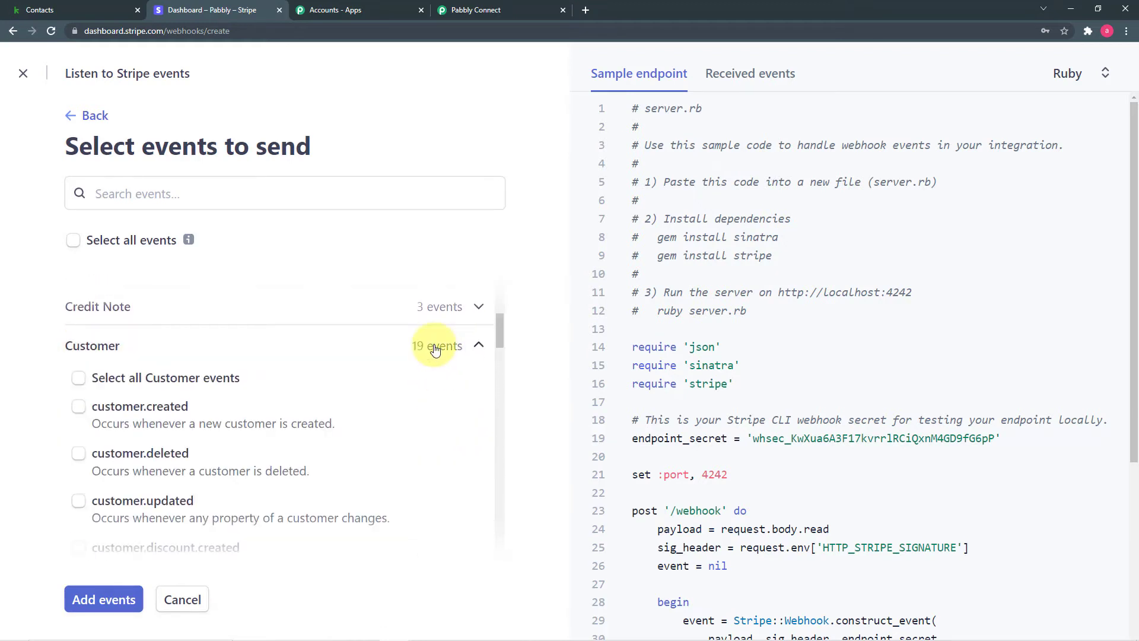
click(79, 408)
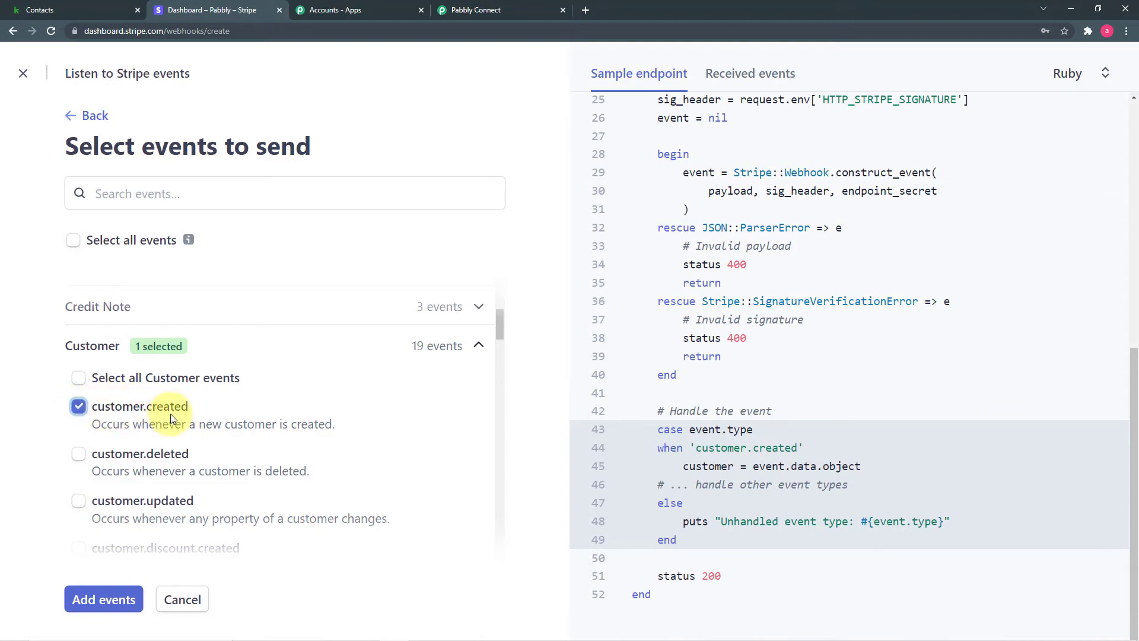
click(109, 599)
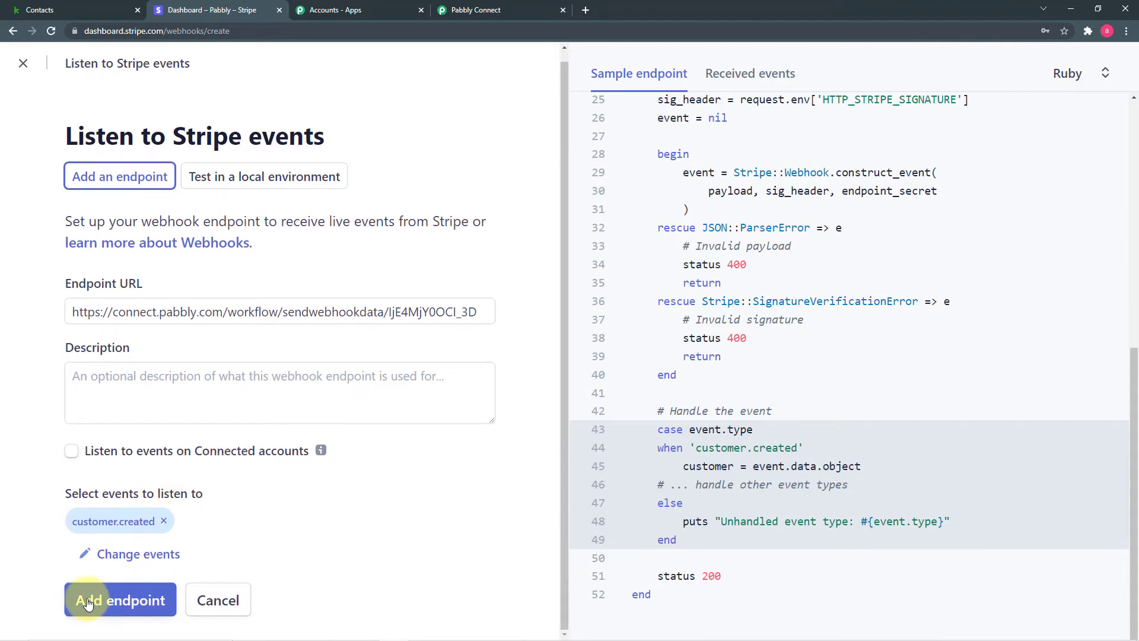
click(119, 603)
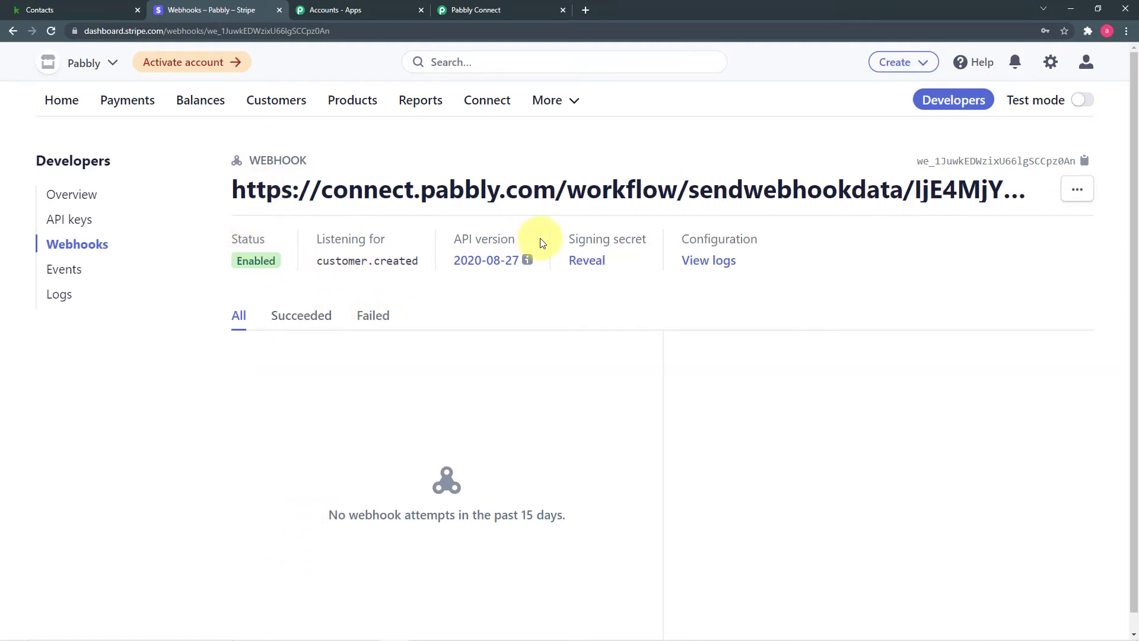
click(487, 9)
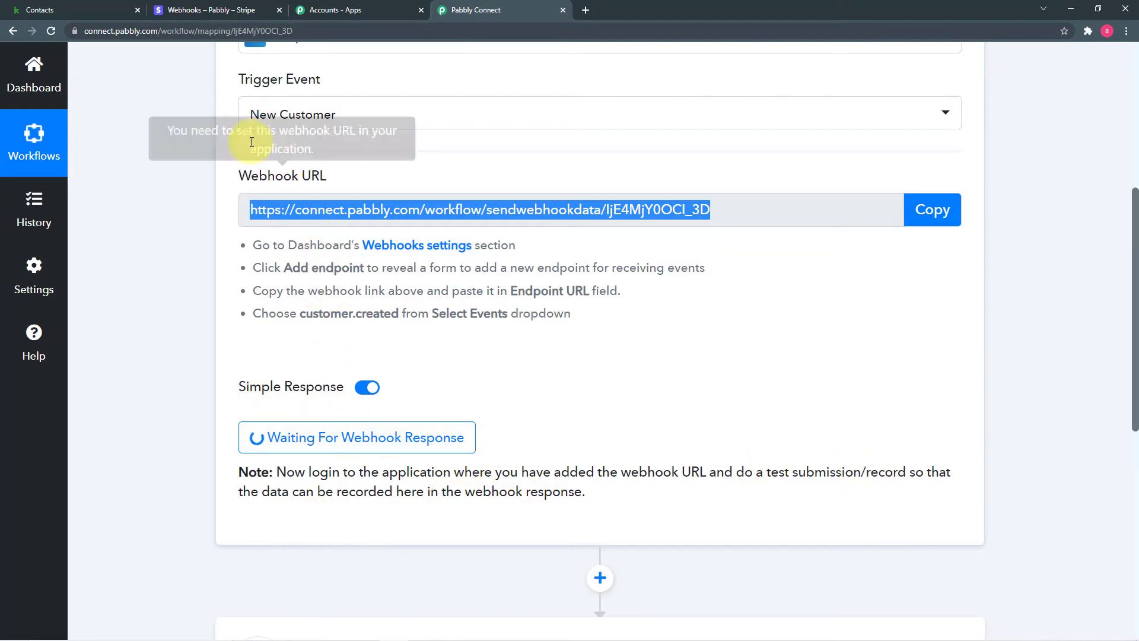
click(196, 11)
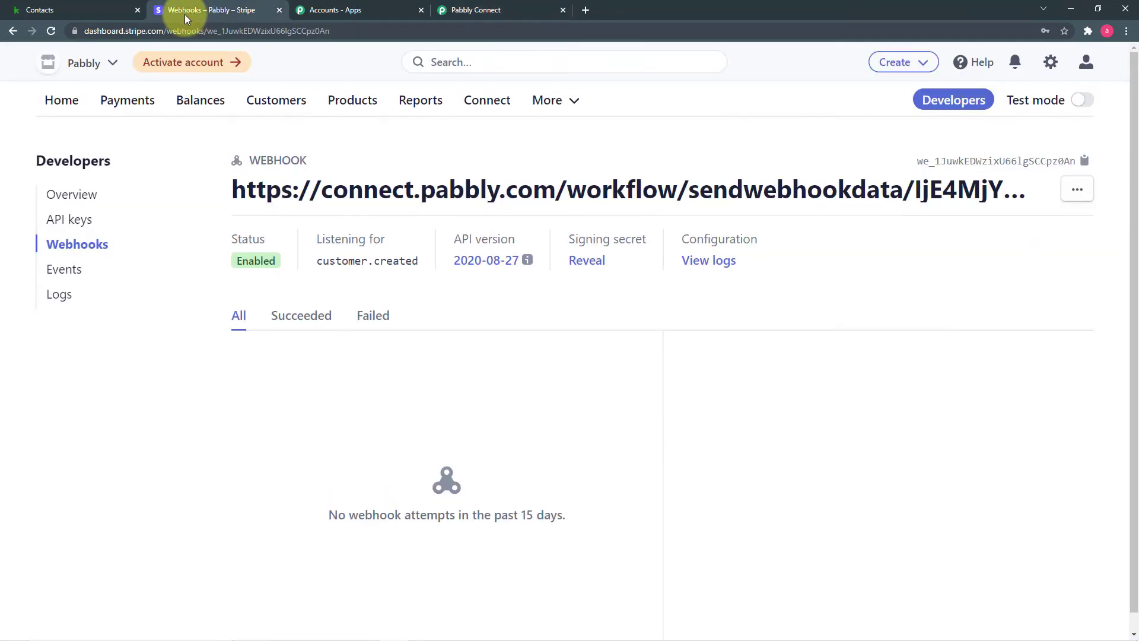
Start a new Stripe customer and fill in the customer's name and email.
click(293, 105)
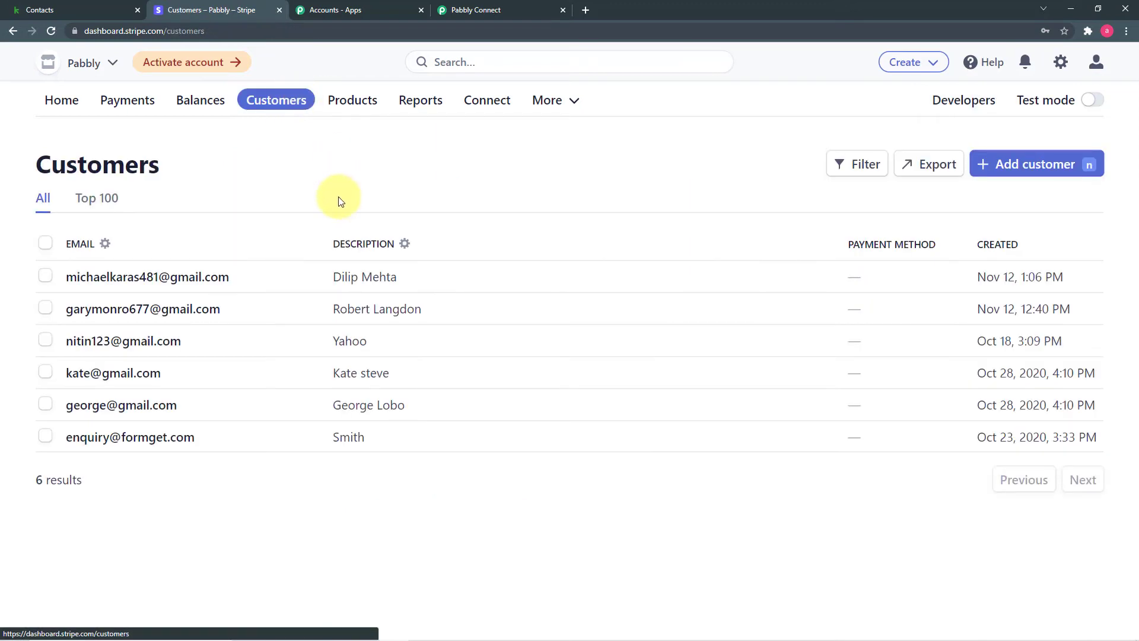
click(1025, 169)
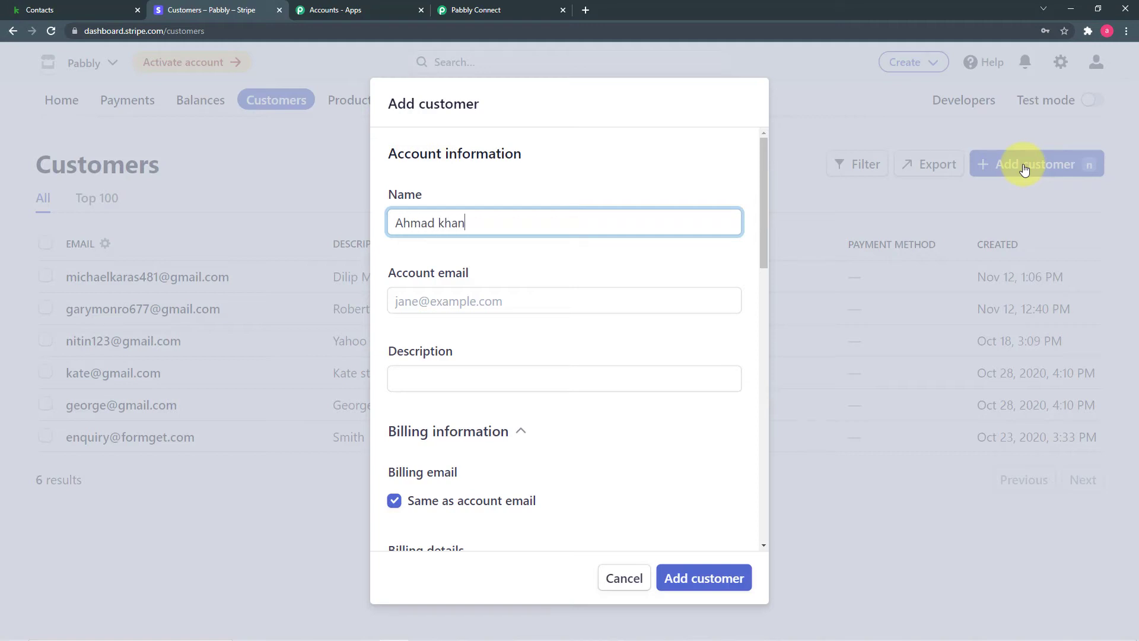
click(594, 289)
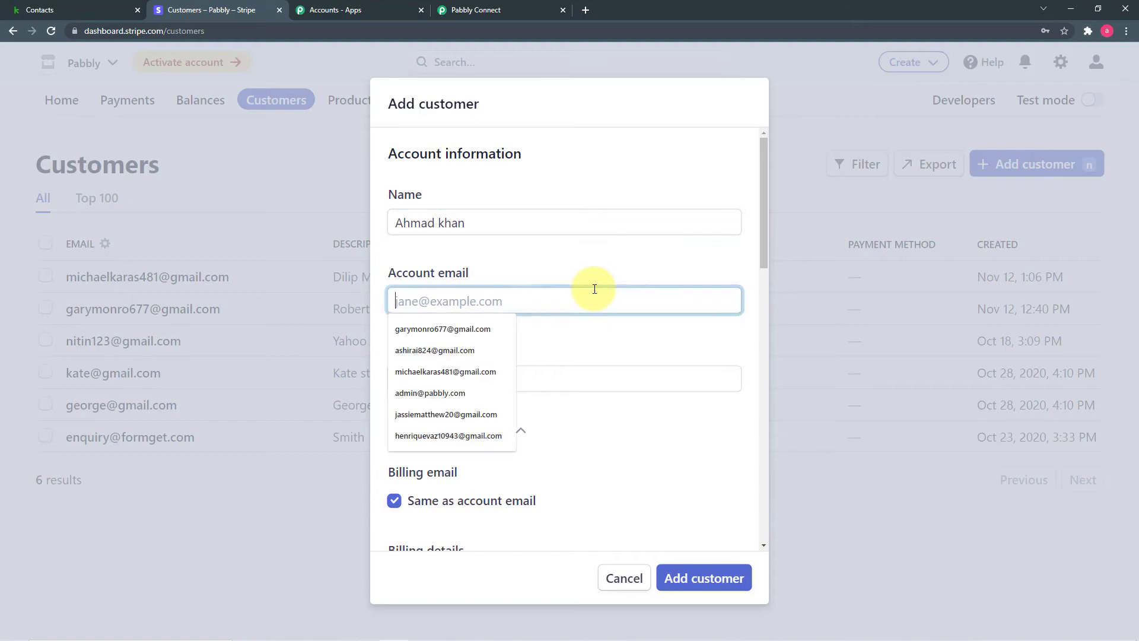
click(436, 435)
scroll(564, 340, down, 2)
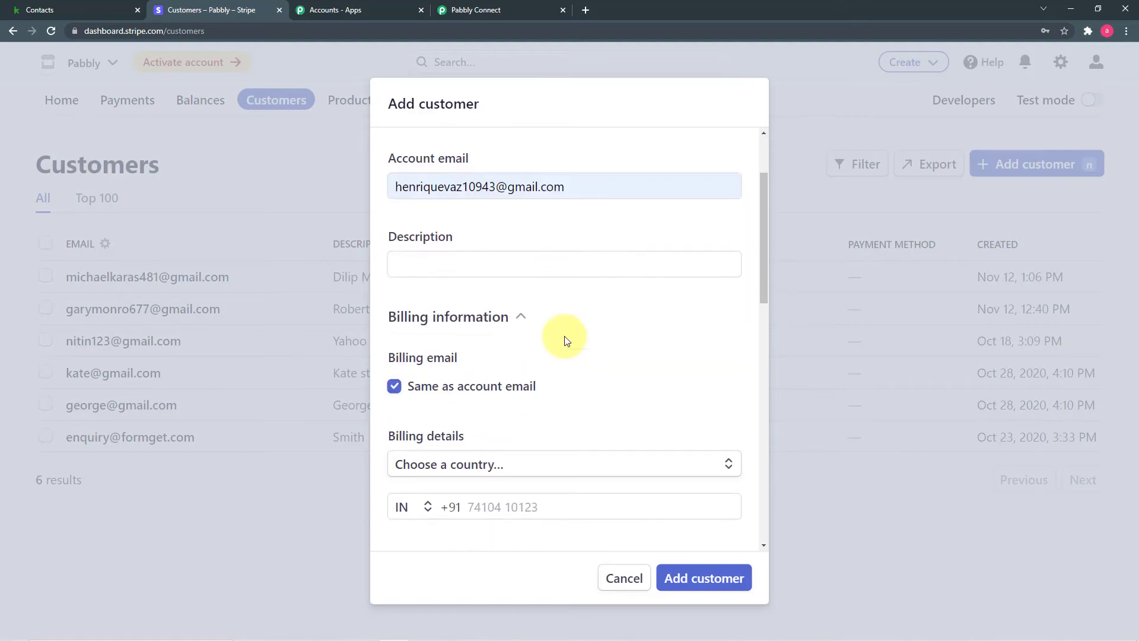
scroll(564, 340, down, 2)
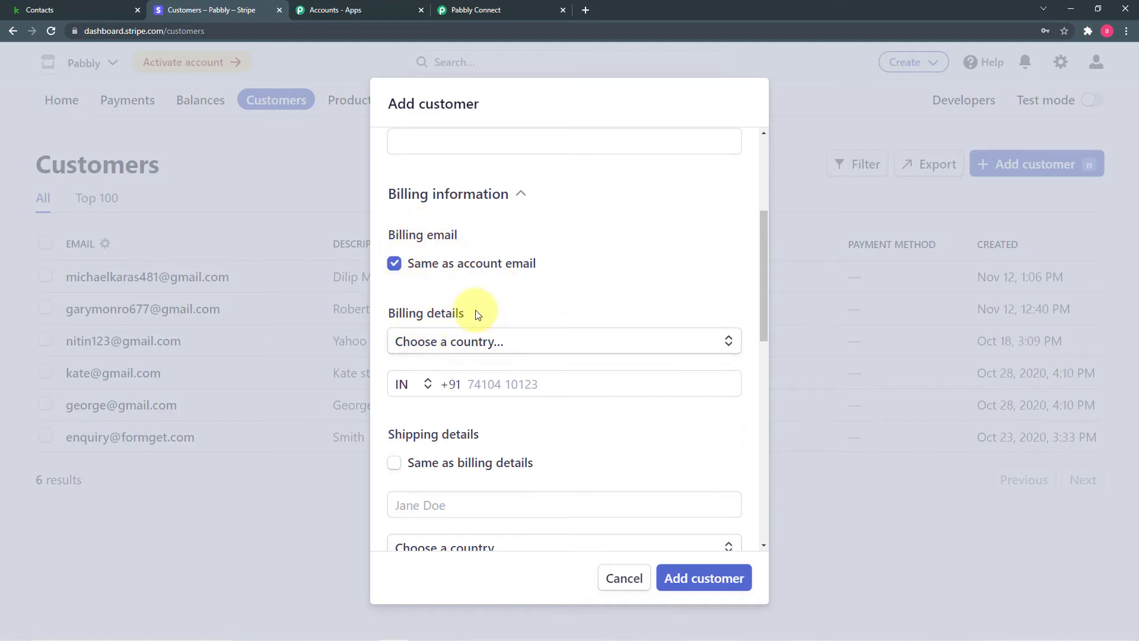
scroll(478, 315, down, 2)
Set the billing country to India and fill in the customer's phone number.
click(446, 225)
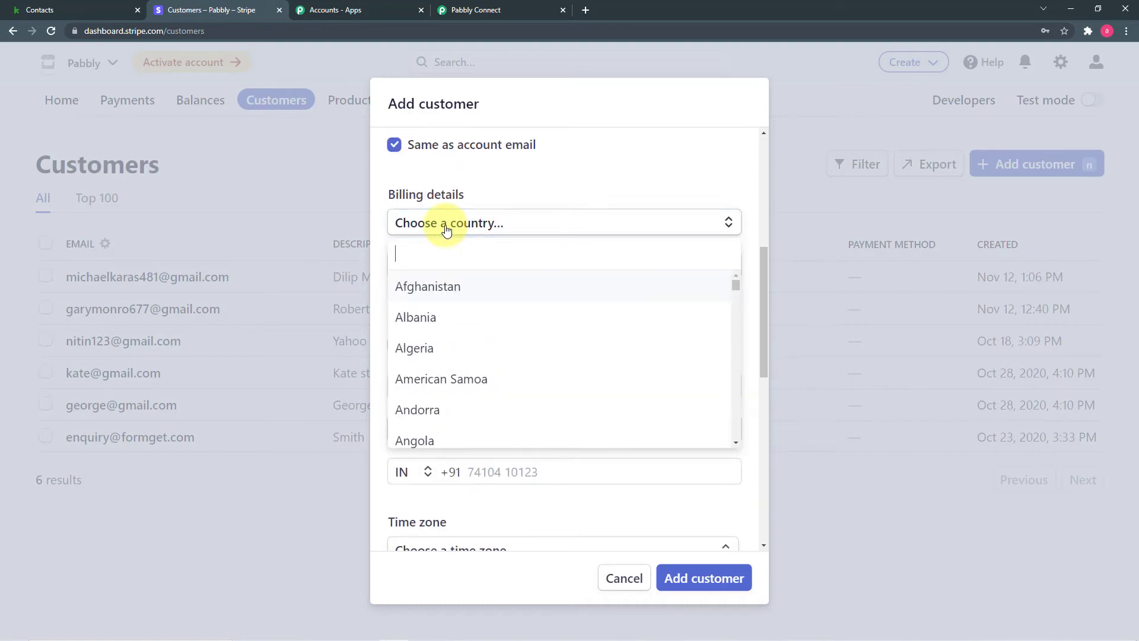
text(i)
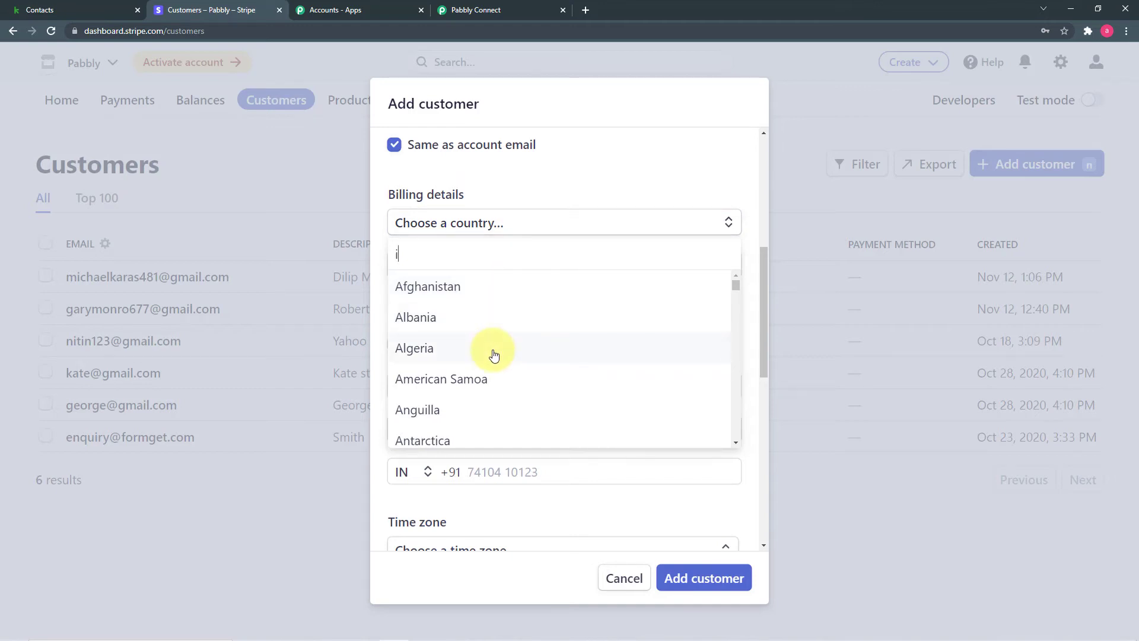
text(nd)
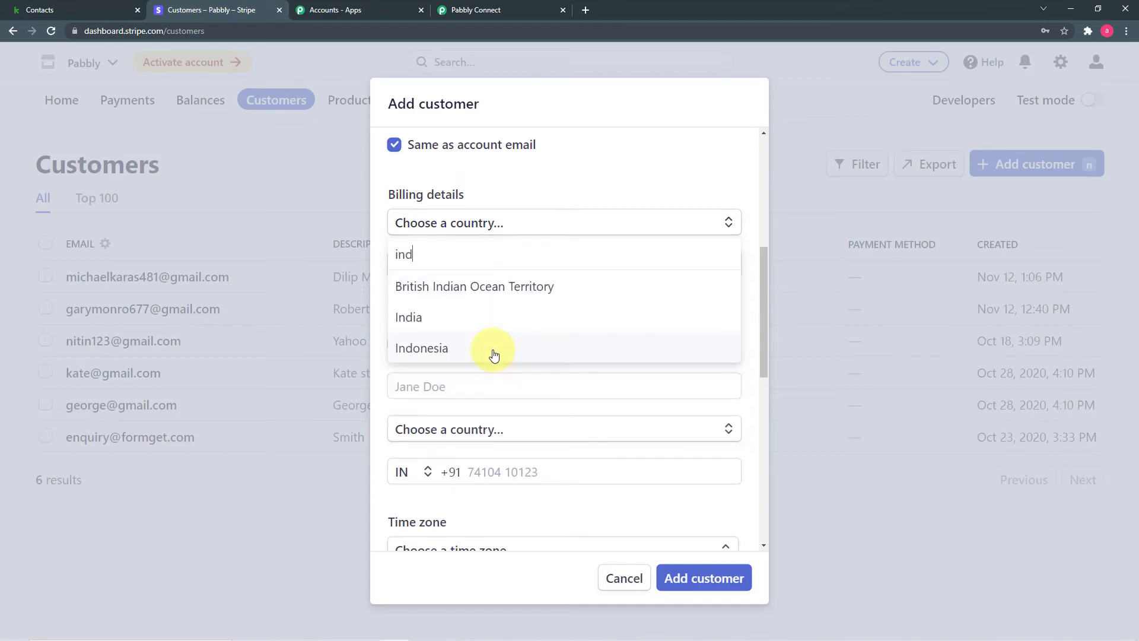
click(483, 320)
scroll(504, 314, down, 2)
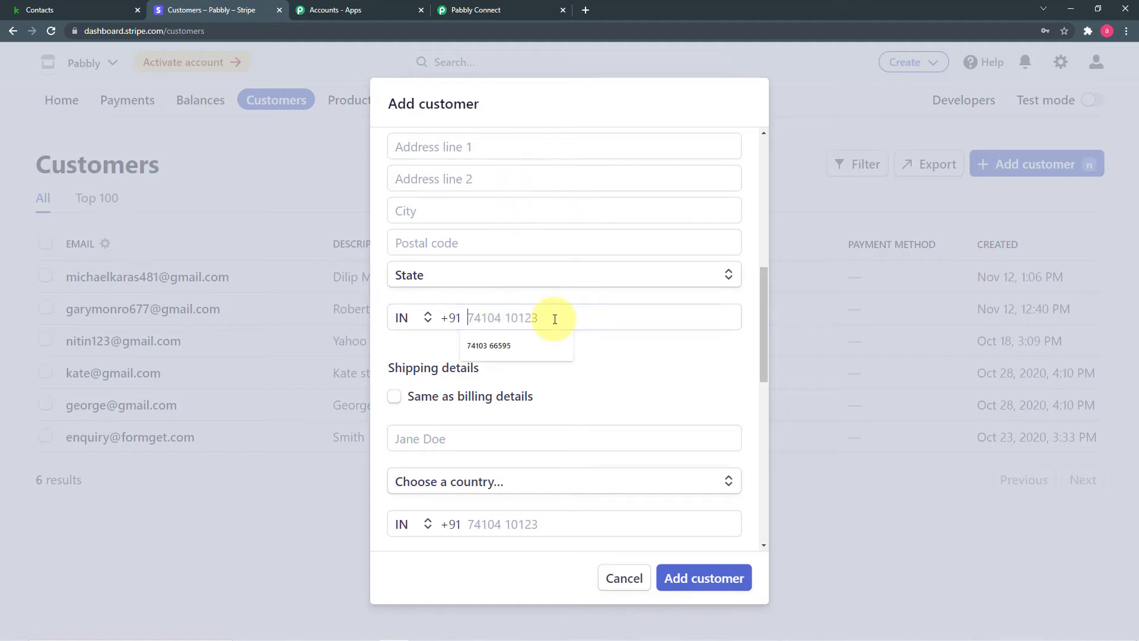
click(529, 347)
scroll(581, 356, down, 1)
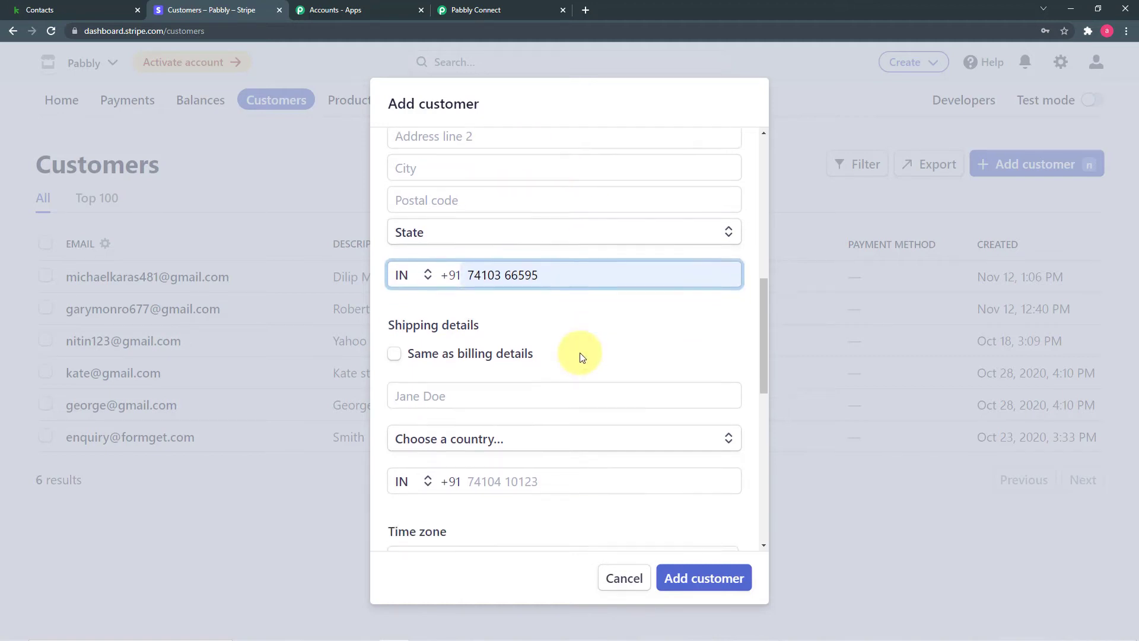
scroll(582, 356, down, 1)
scroll(585, 274, down, 3)
scroll(562, 288, up, 3)
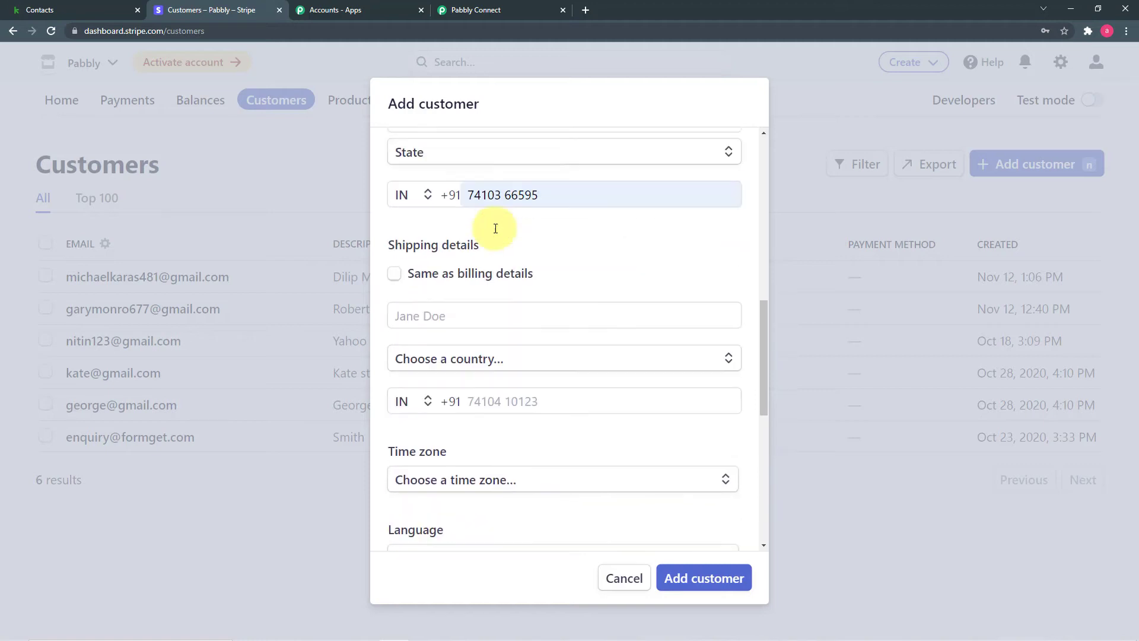
Make shipping match billing, save the customer, and return to the Pabbly workflow.
click(394, 274)
scroll(635, 298, down, 3)
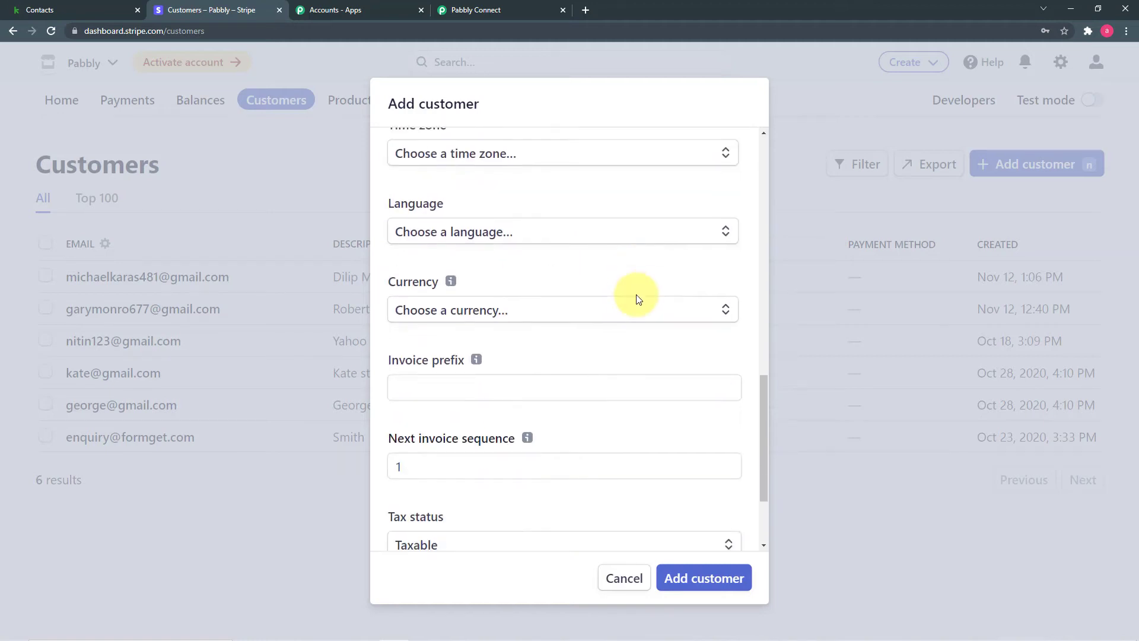
scroll(636, 297, down, 2)
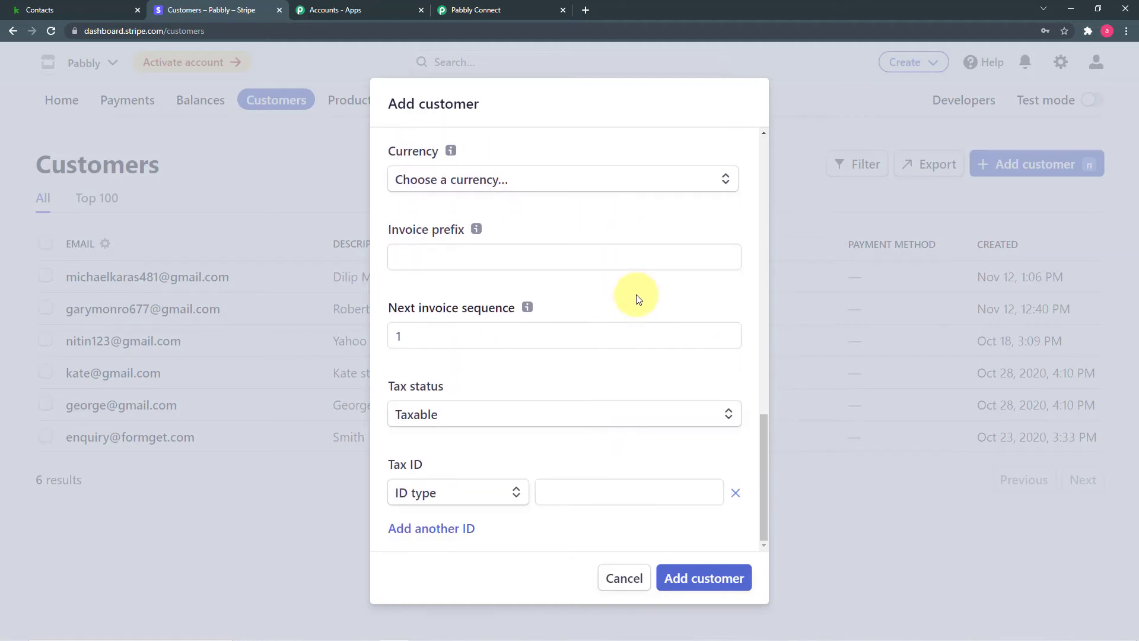
click(702, 579)
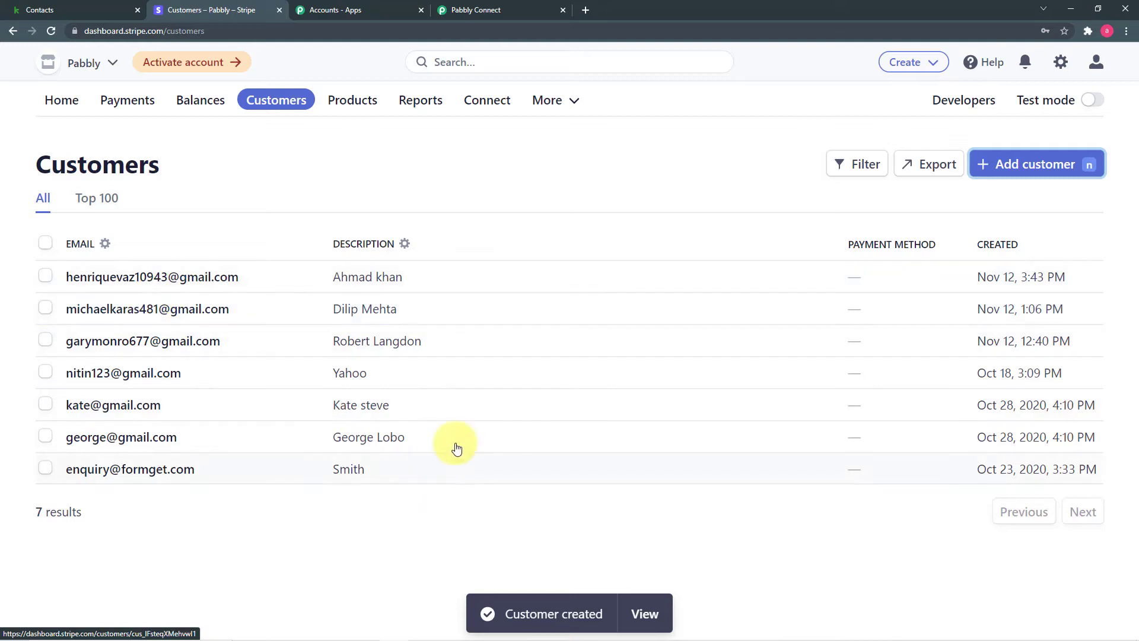
click(504, 13)
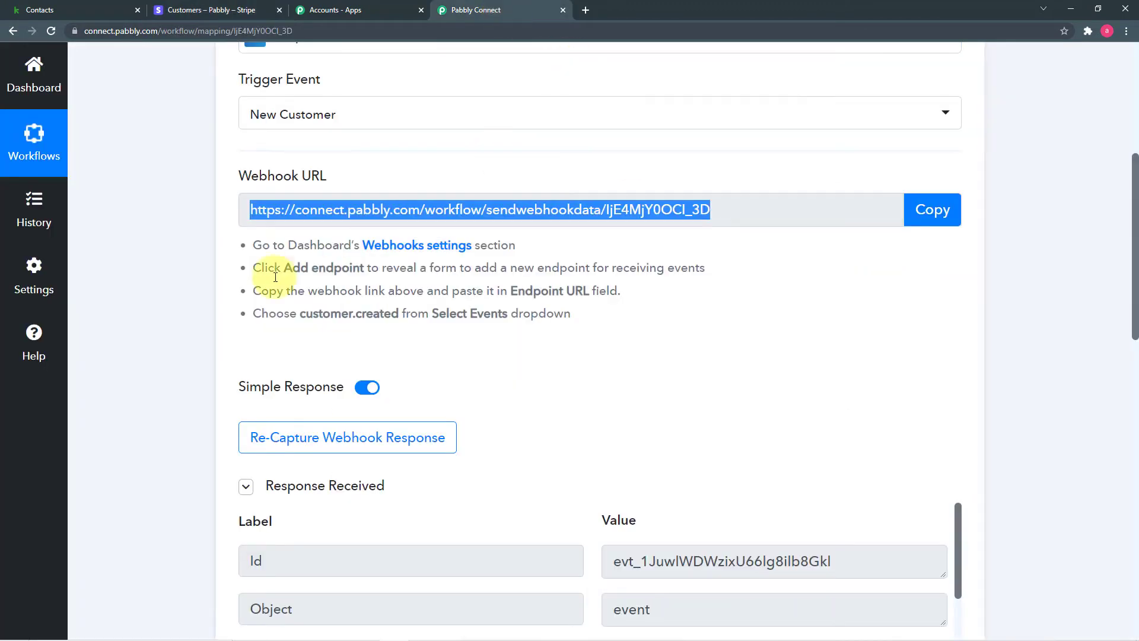
scroll(174, 299, down, 6)
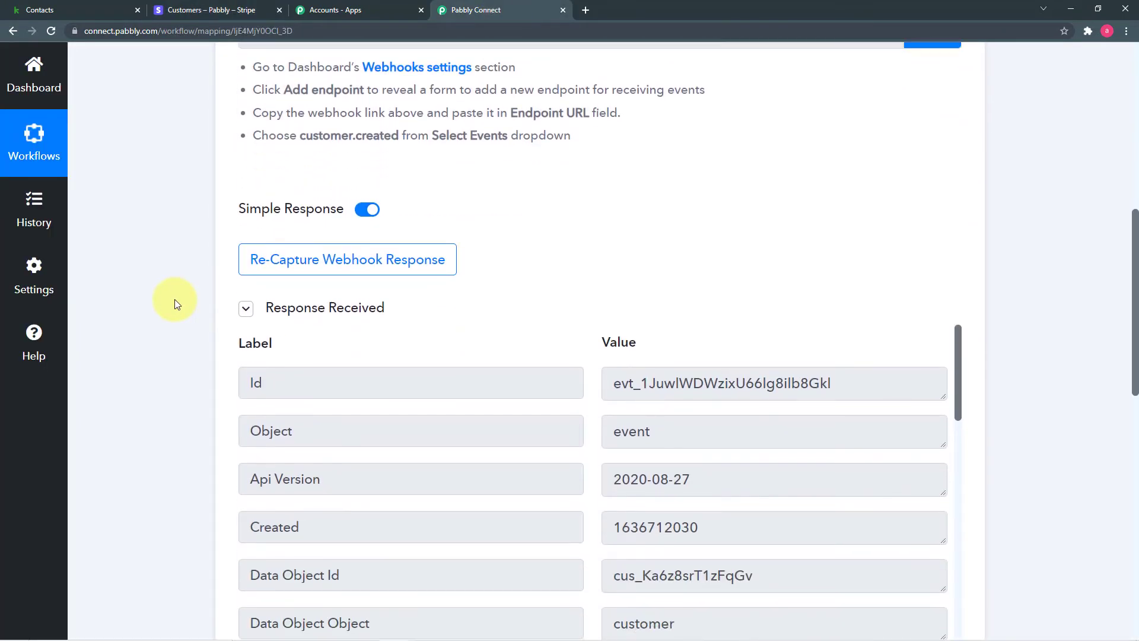
scroll(633, 346, down, 7)
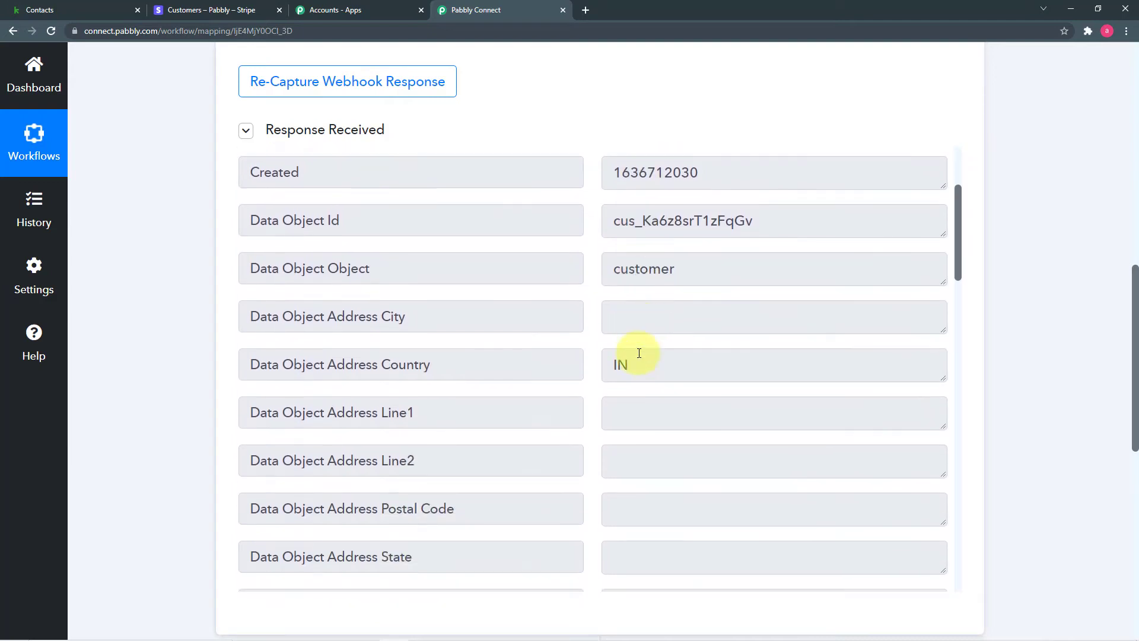
scroll(639, 353, down, 11)
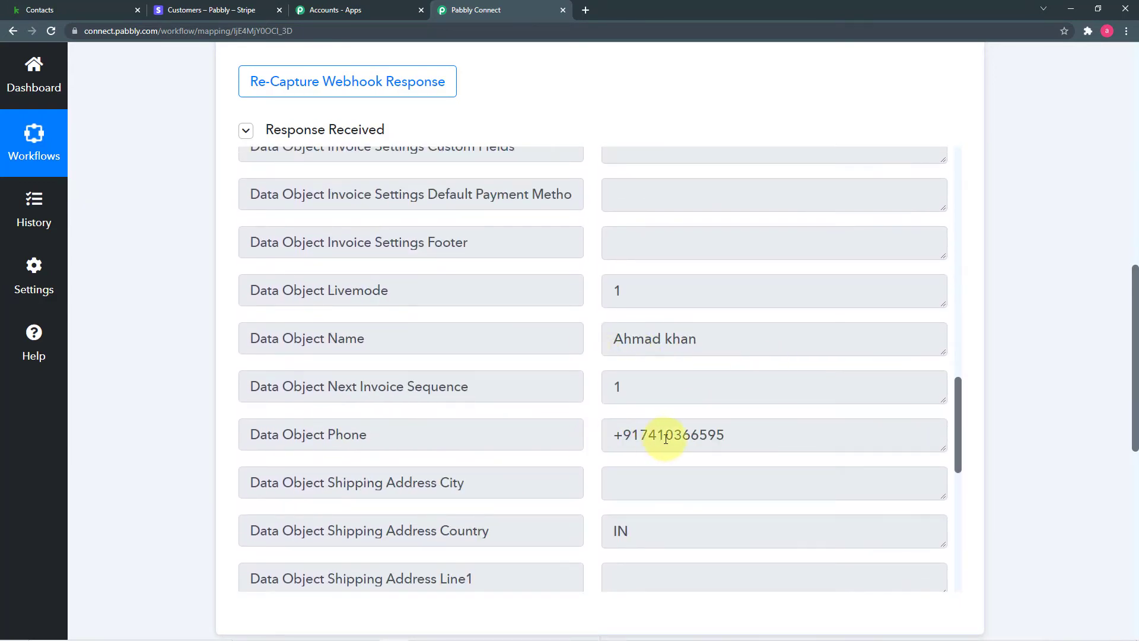
scroll(656, 433, down, 5)
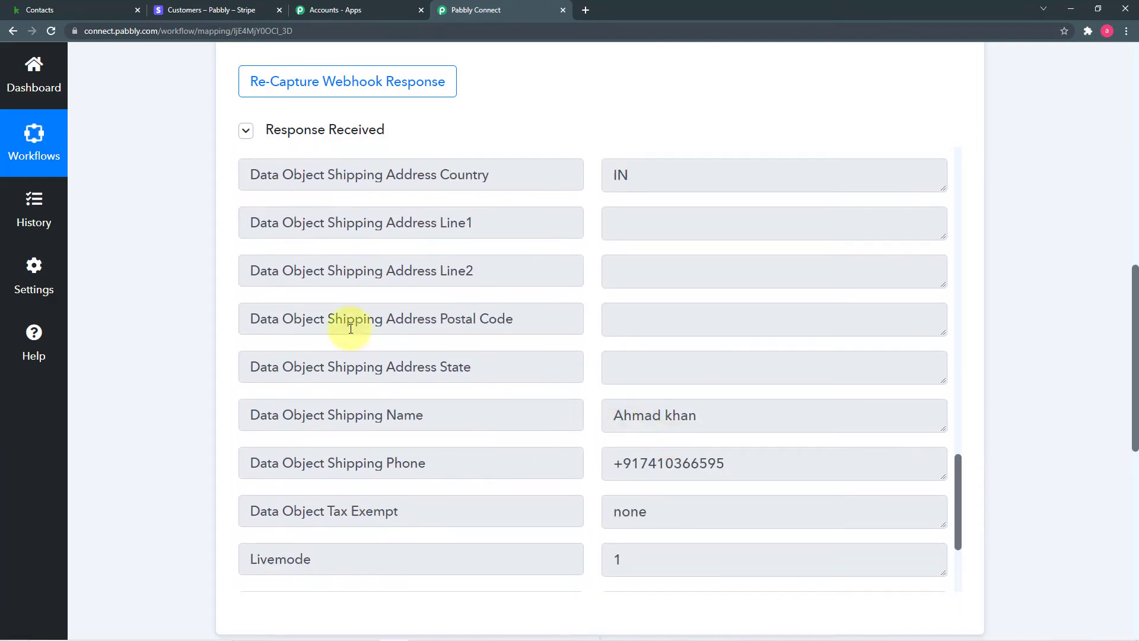
scroll(473, 308, down, 3)
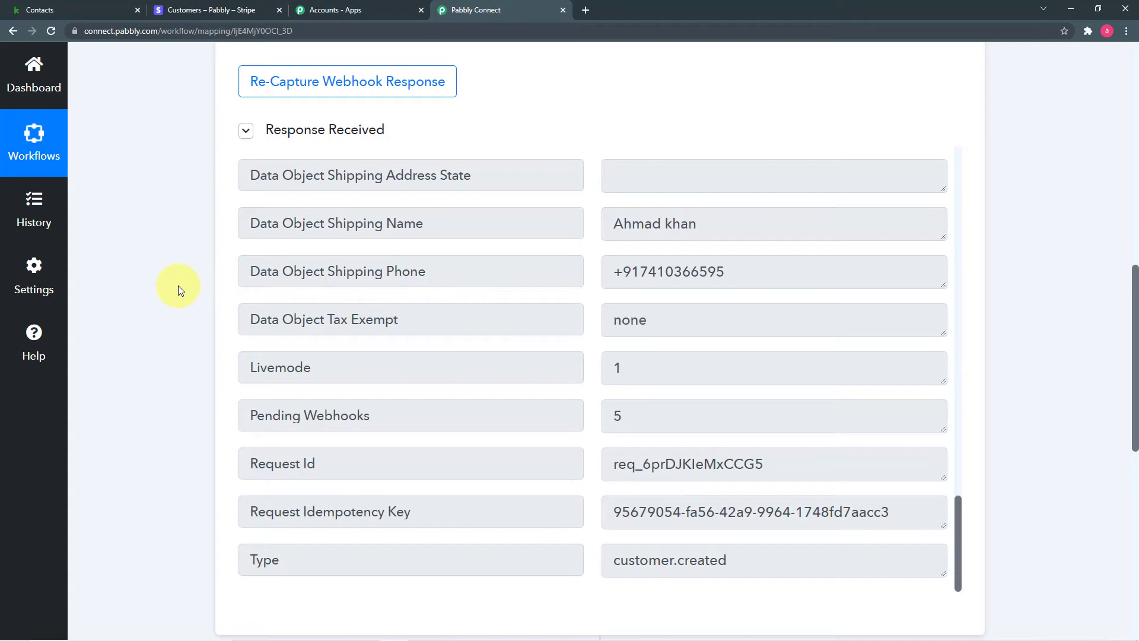
scroll(198, 285, up, 10)
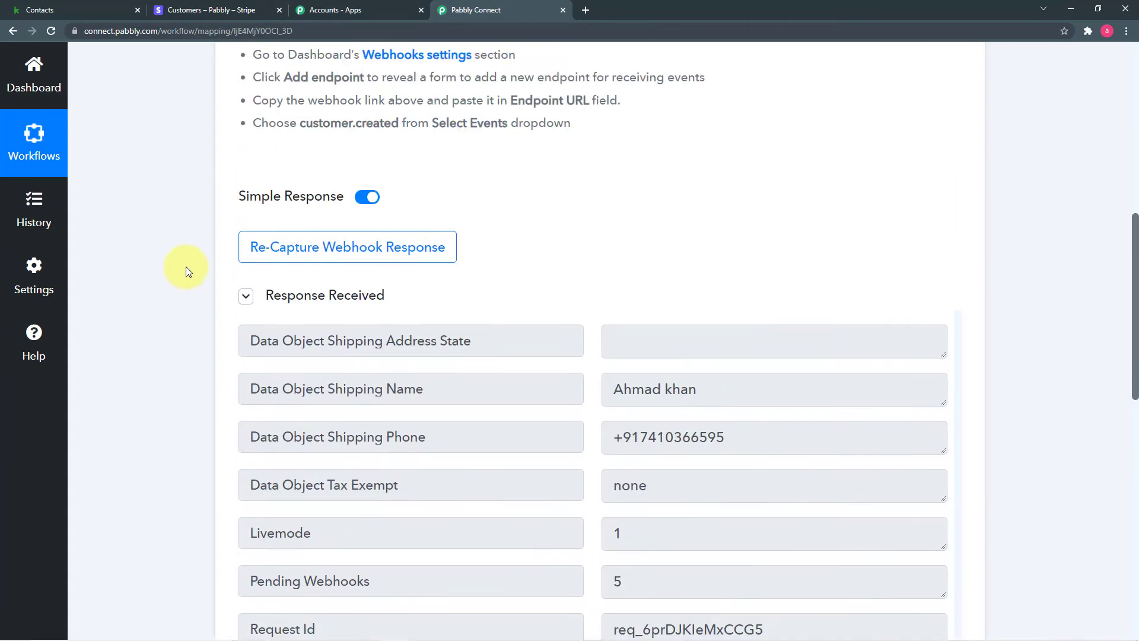
scroll(190, 264, down, 8)
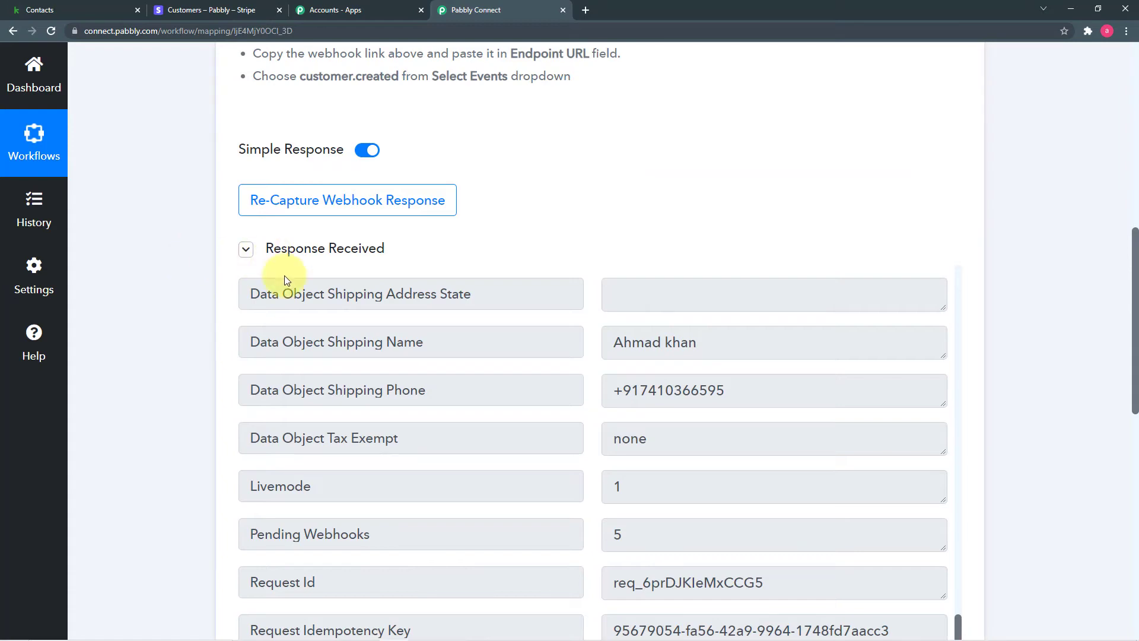
scroll(293, 290, down, 5)
scroll(292, 287, down, 5)
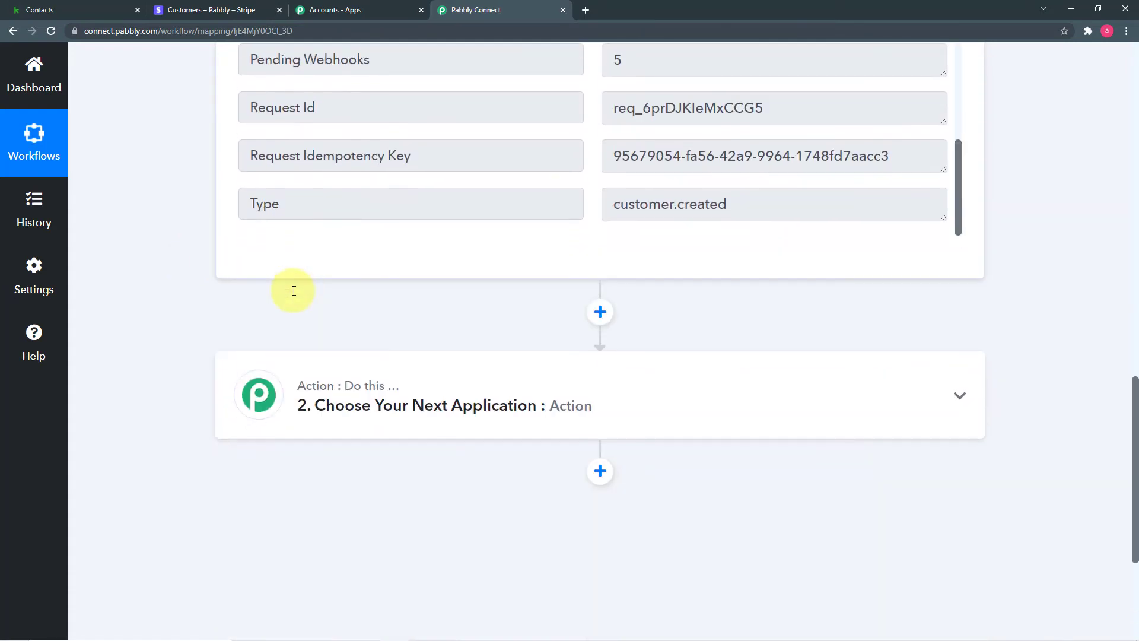
Choose Infusionsoft by Keap as the action app.
click(353, 283)
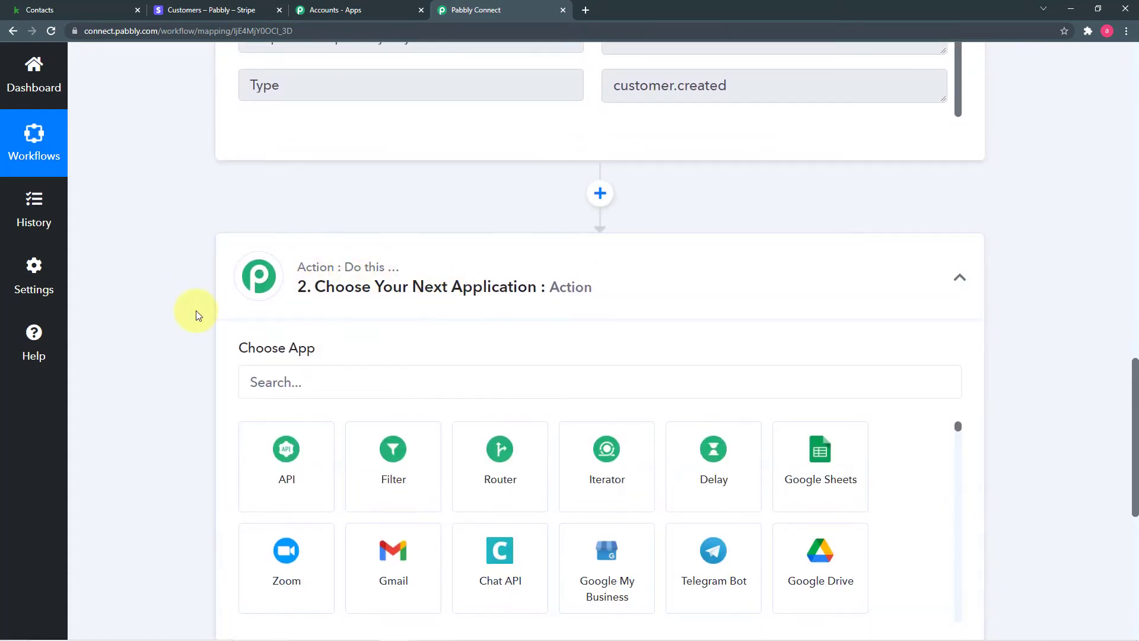
scroll(195, 311, down, 2)
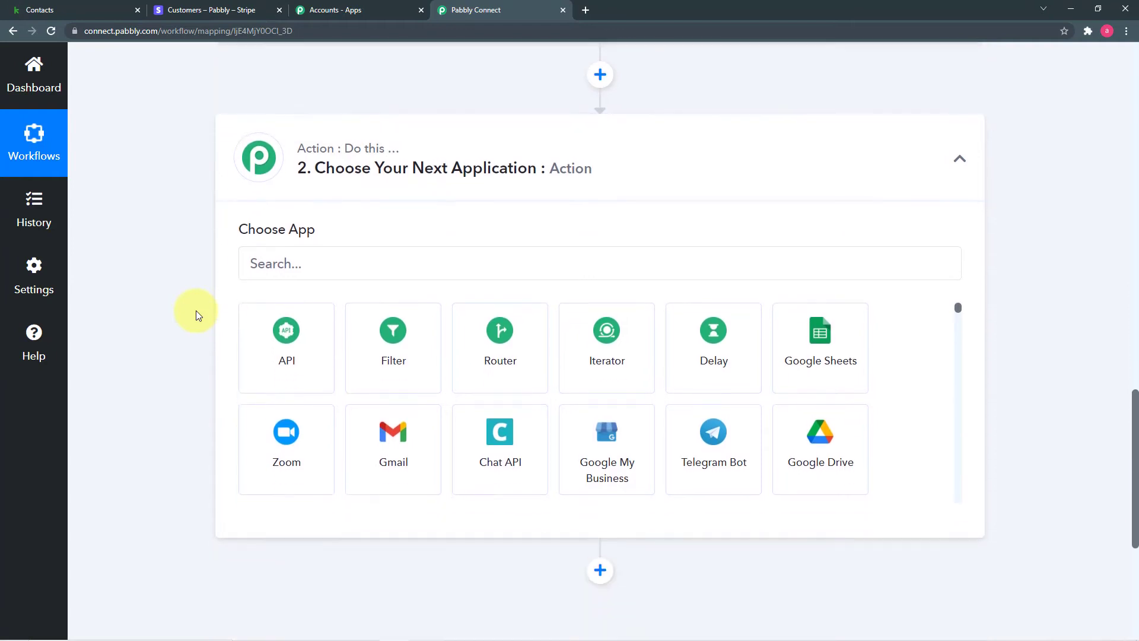
click(380, 277)
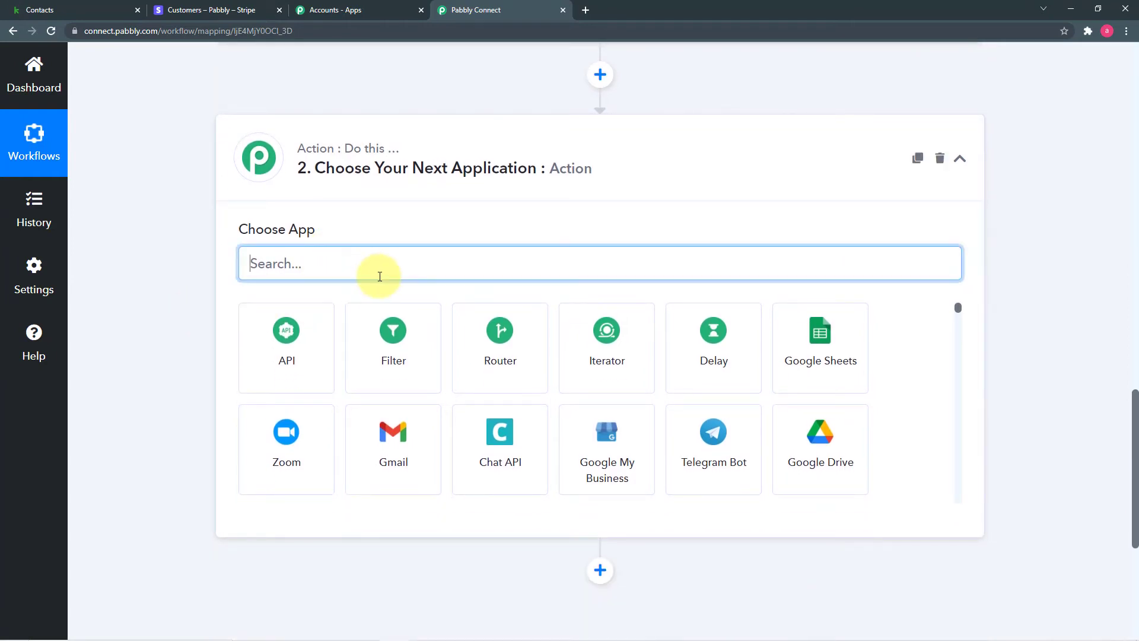
text(kea)
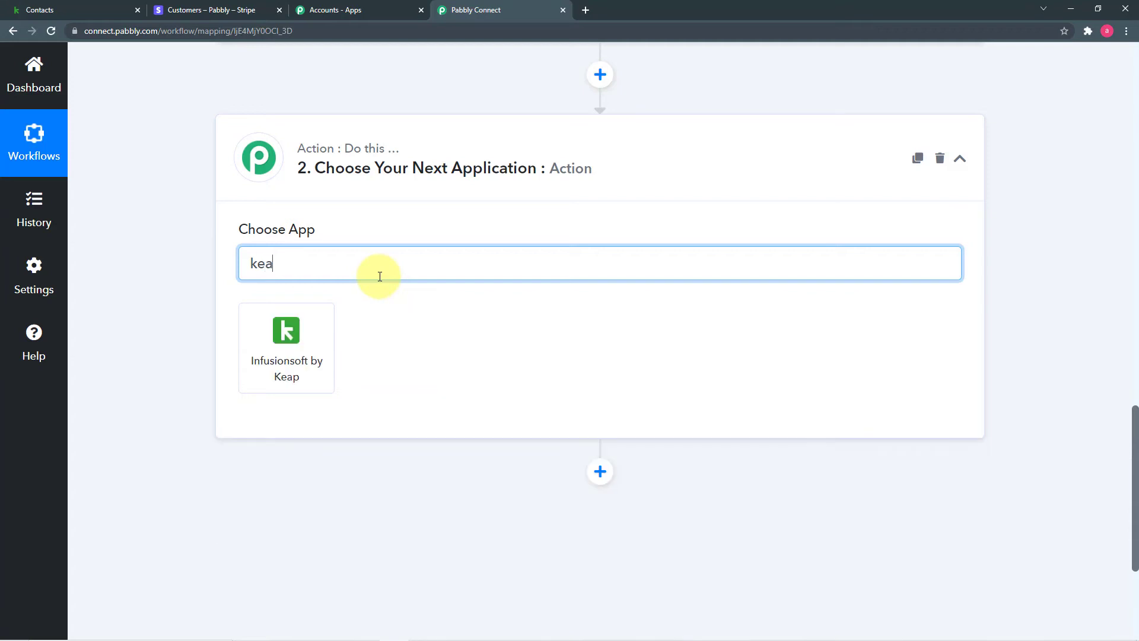
click(307, 369)
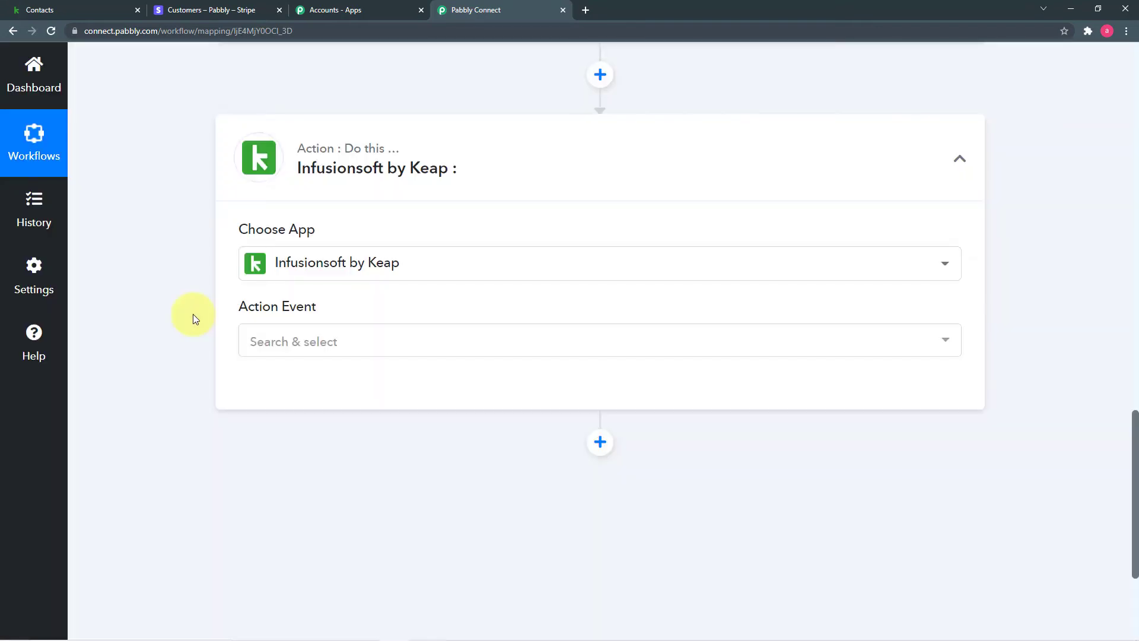
Set the Keap action event to Create/Update Contact and begin connecting an account.
click(308, 350)
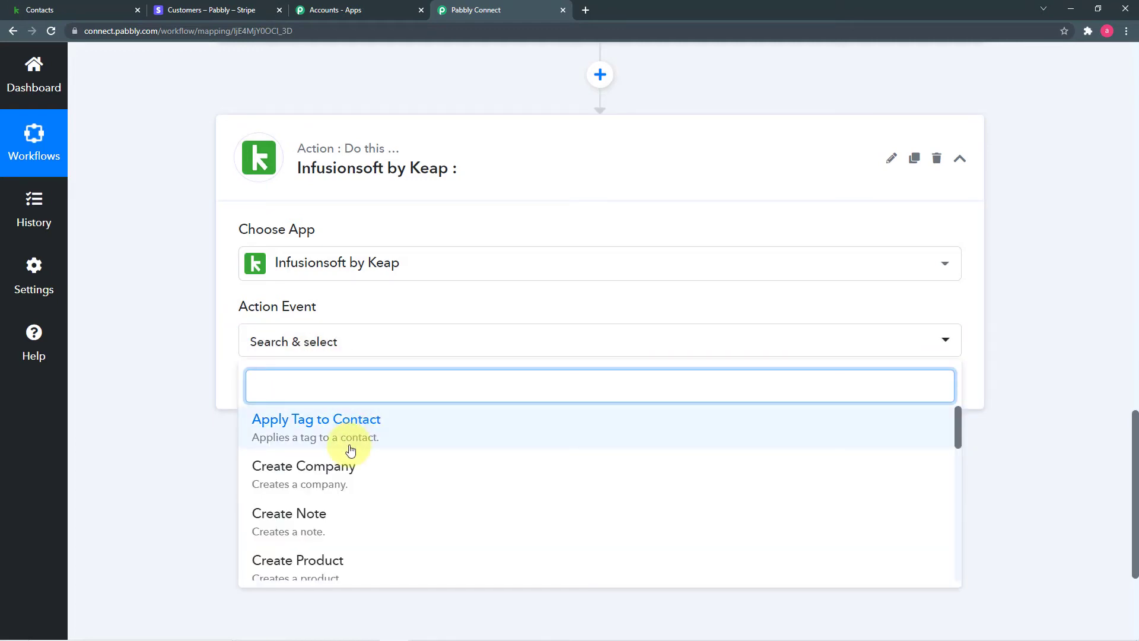
scroll(350, 451, down, 3)
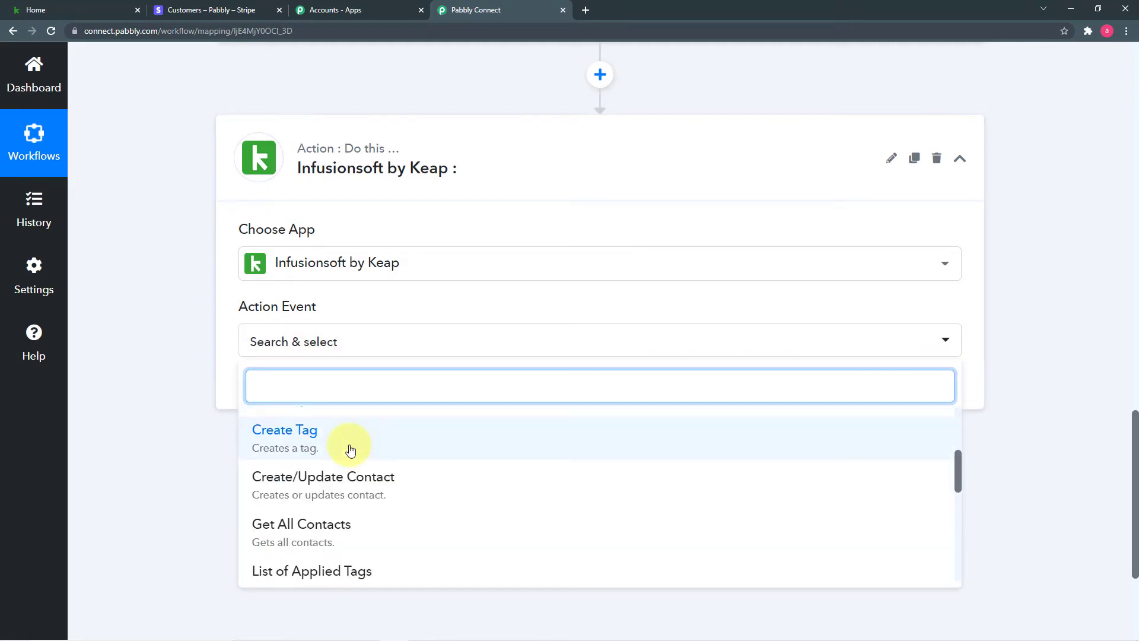
click(401, 492)
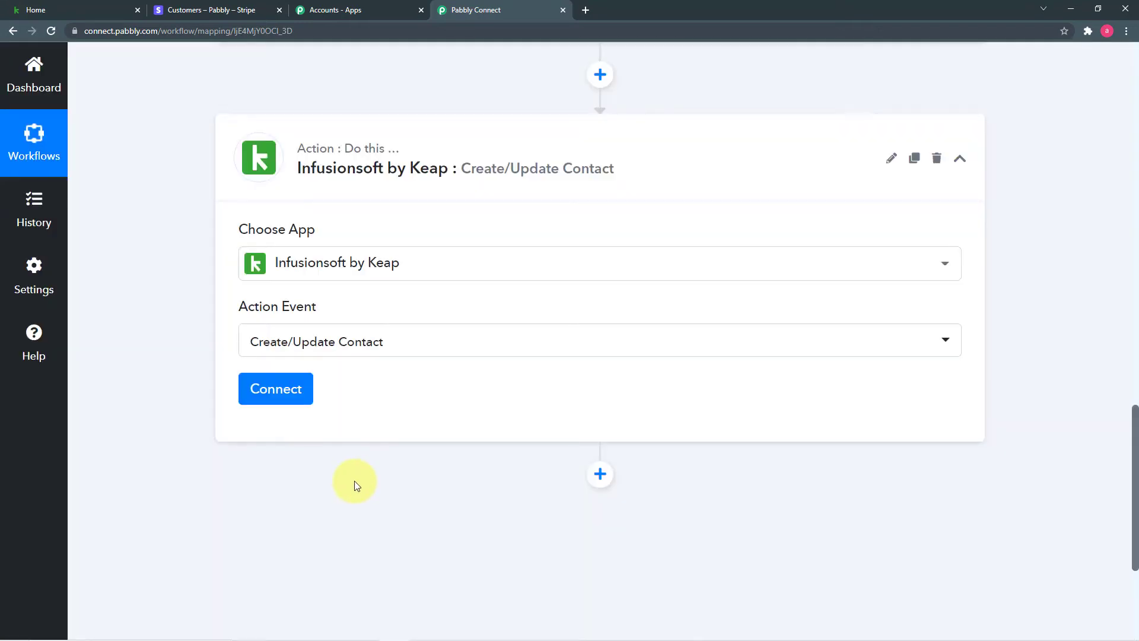
click(272, 394)
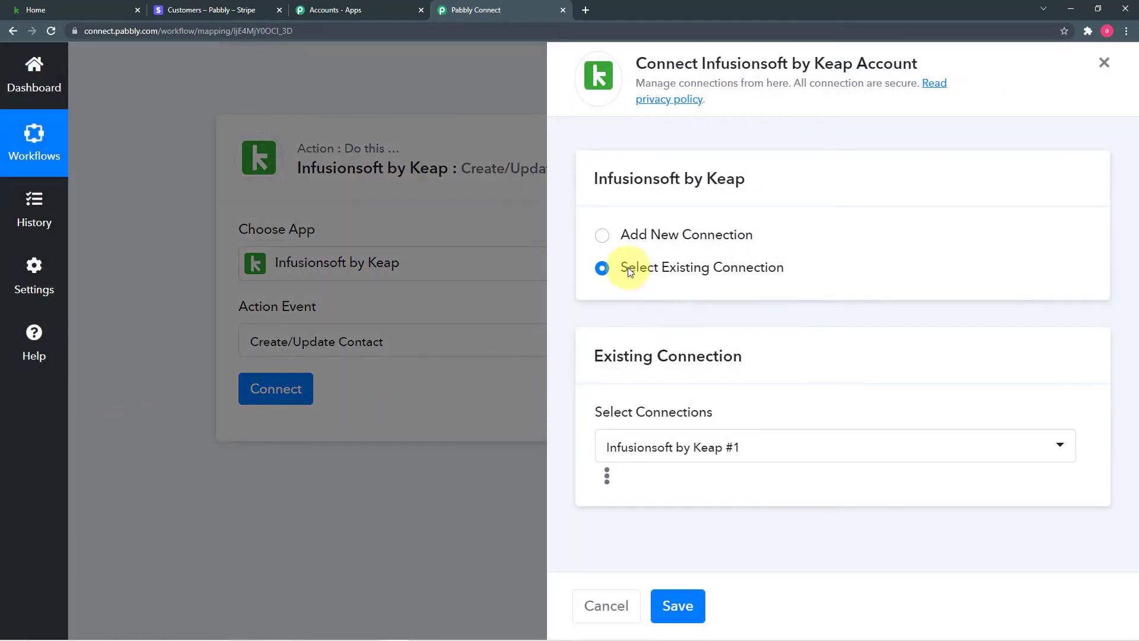
Add a new Keap connection, sign in to Keap, and allow Pabbly Connect access.
click(603, 237)
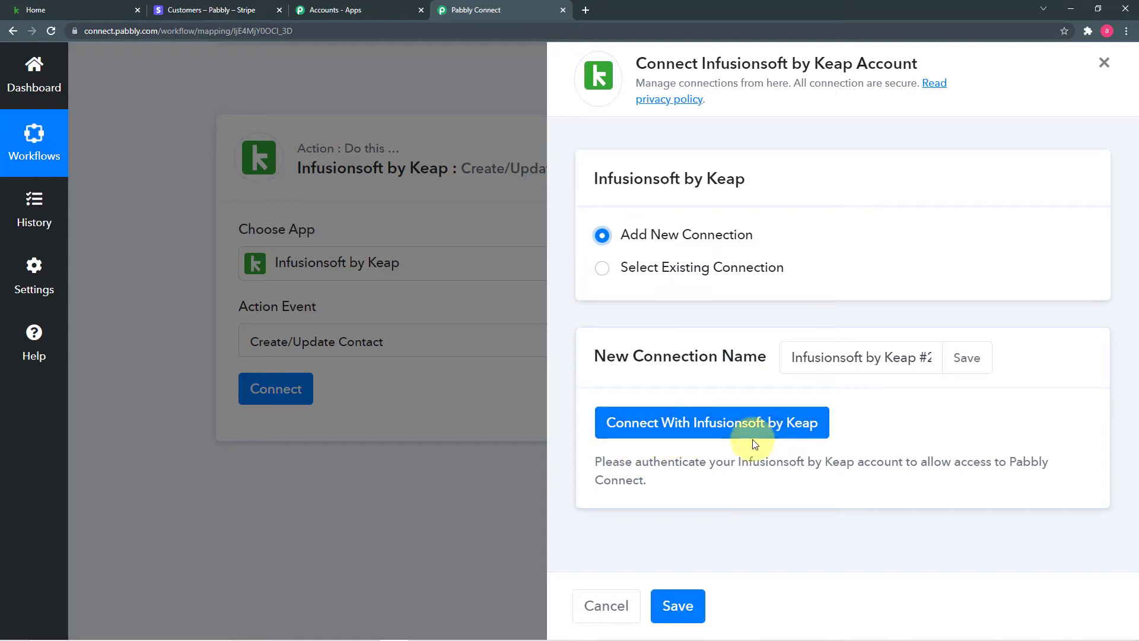
click(776, 435)
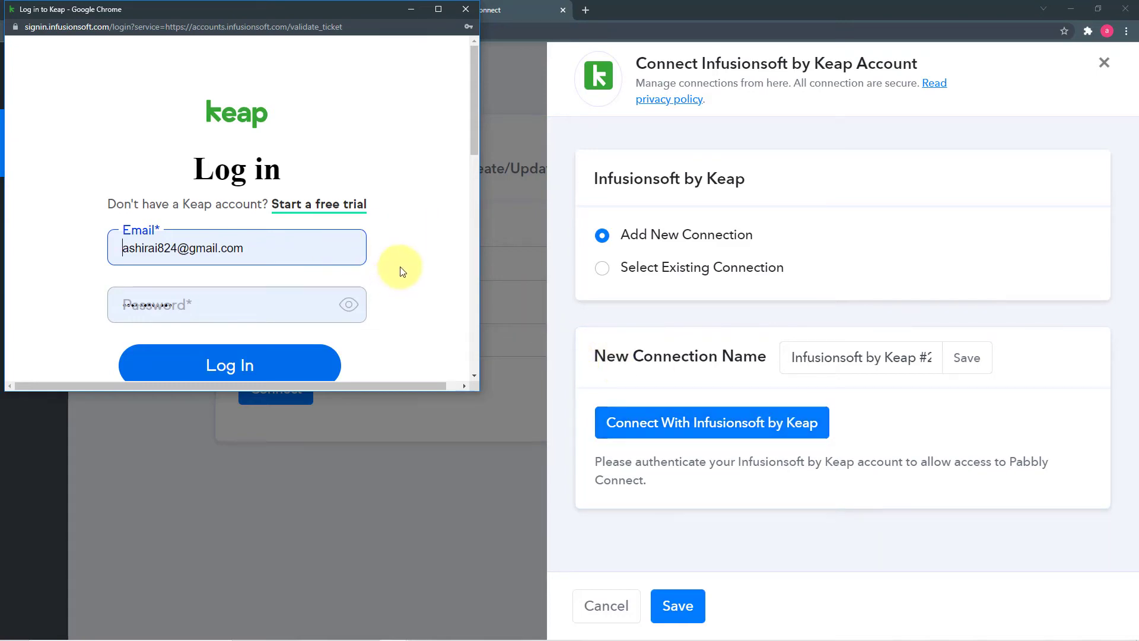
click(241, 361)
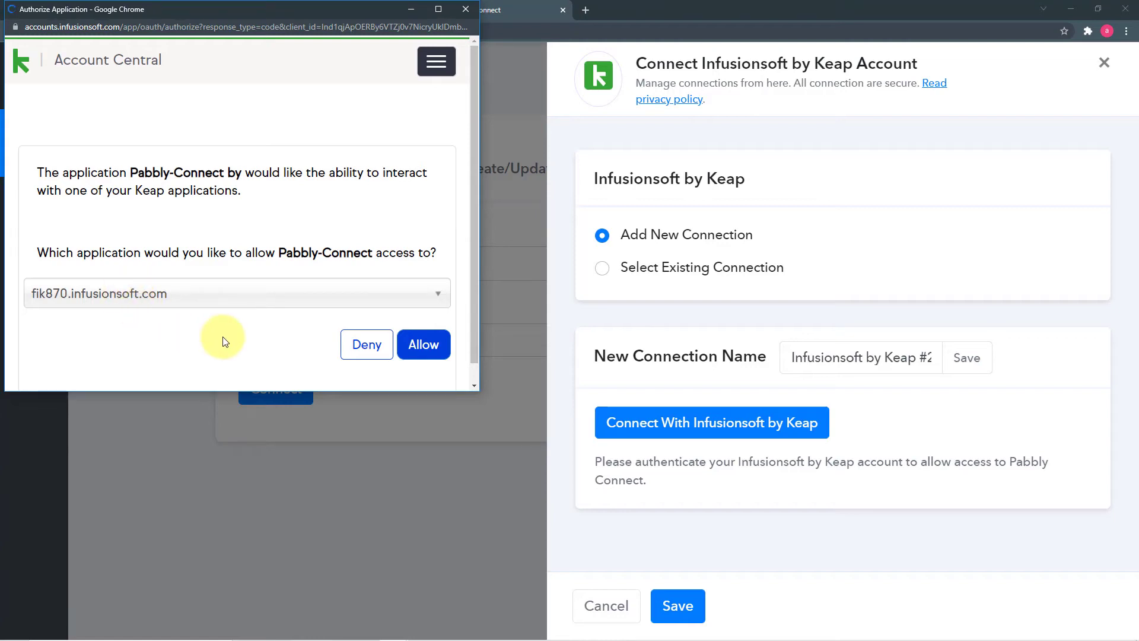
click(428, 349)
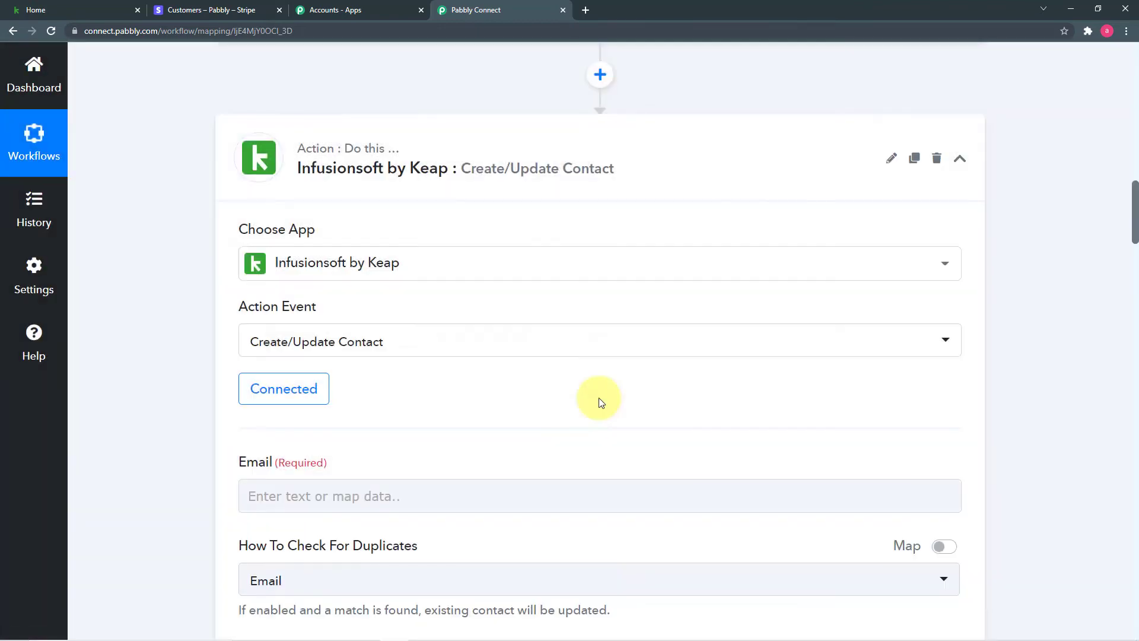
scroll(133, 336, down, 2)
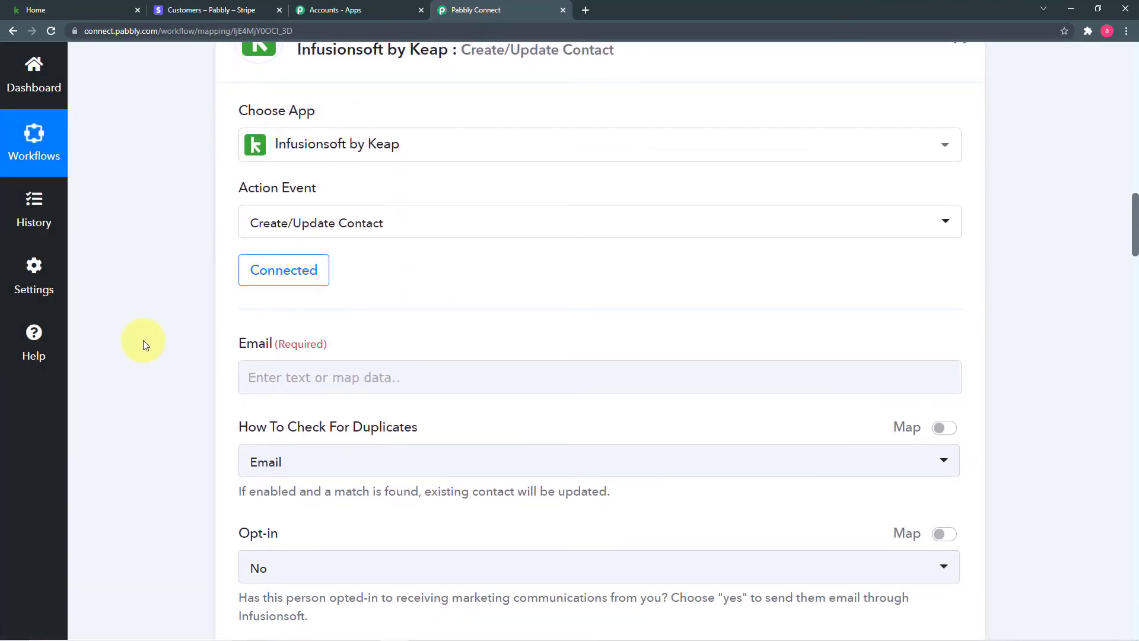
scroll(590, 322, down, 2)
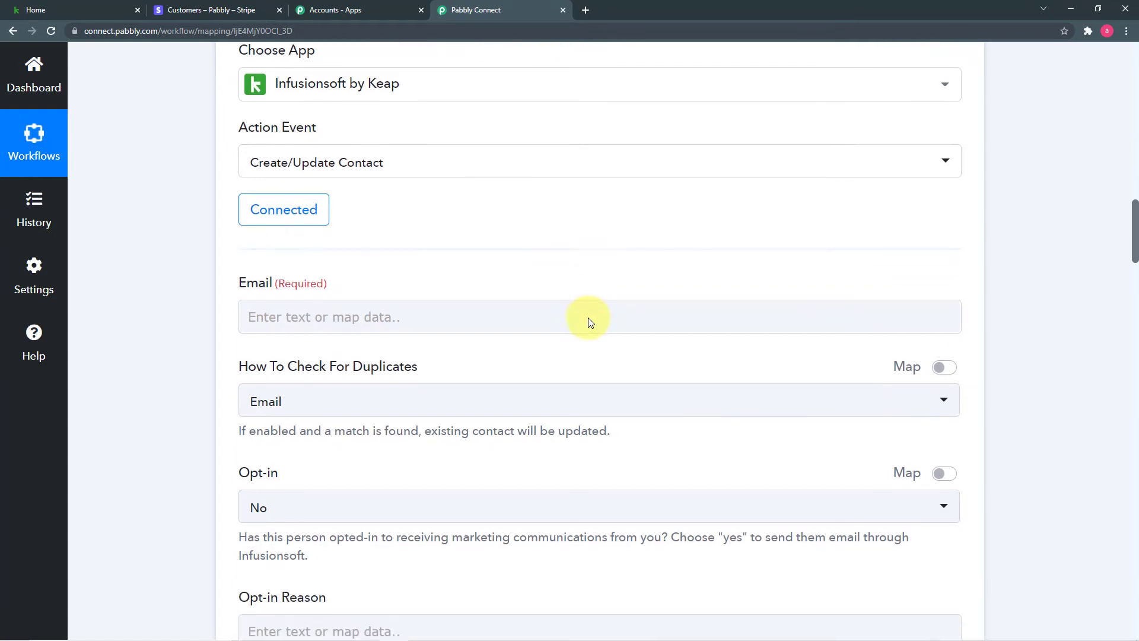
scroll(202, 290, down, 2)
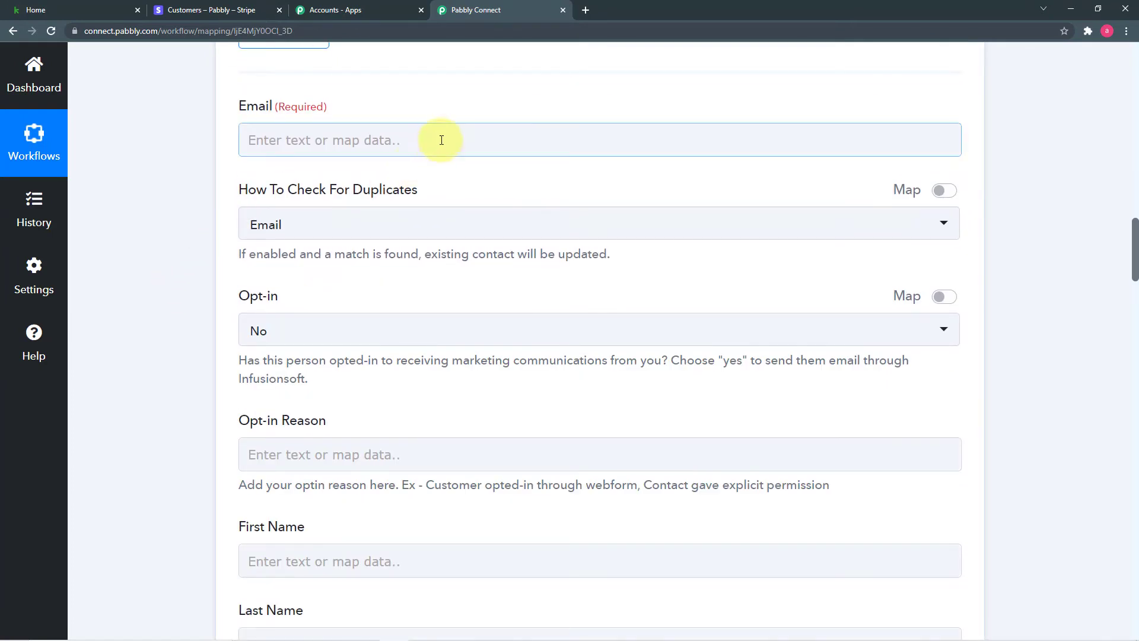
scroll(468, 234, up, 3)
scroll(469, 234, up, 8)
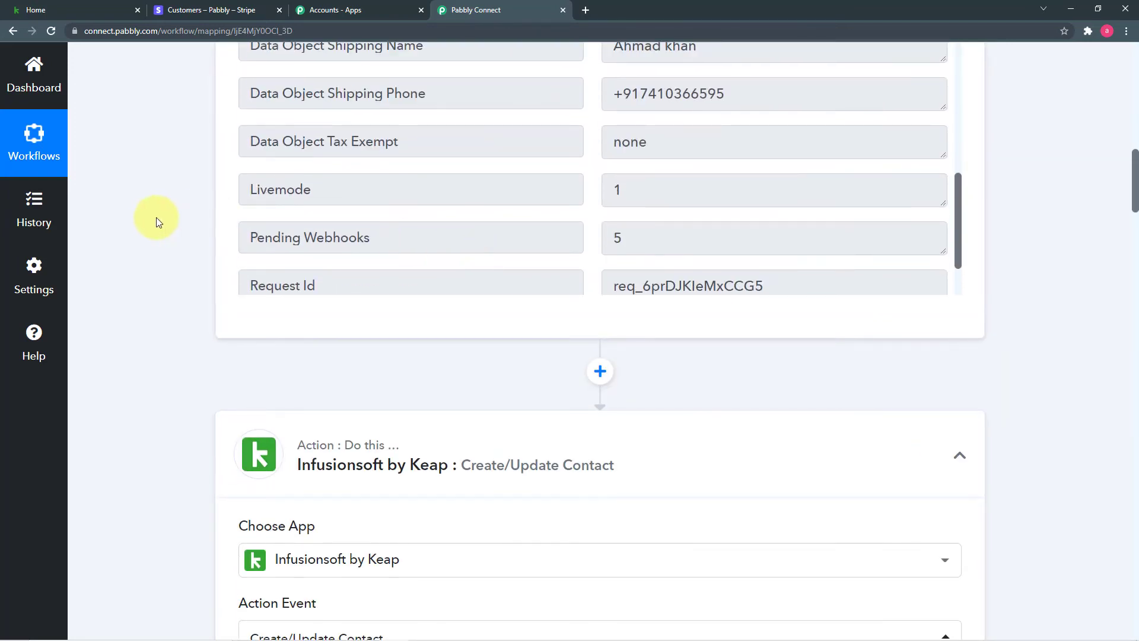
scroll(178, 232, up, 2)
scroll(394, 285, up, 5)
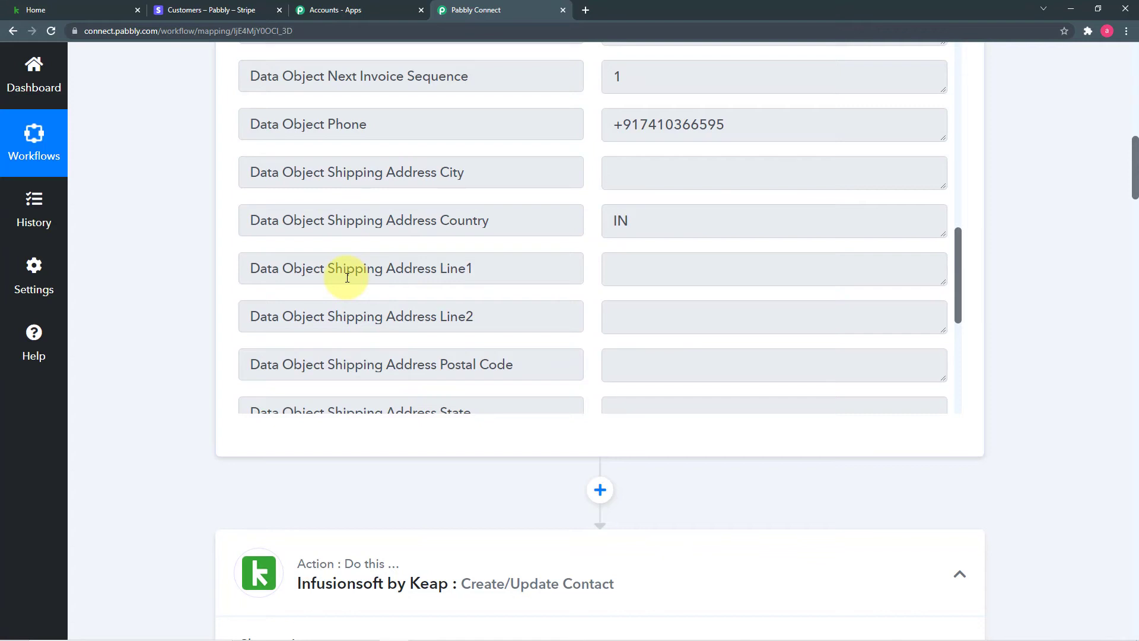
scroll(219, 255, up, 2)
scroll(475, 273, up, 4)
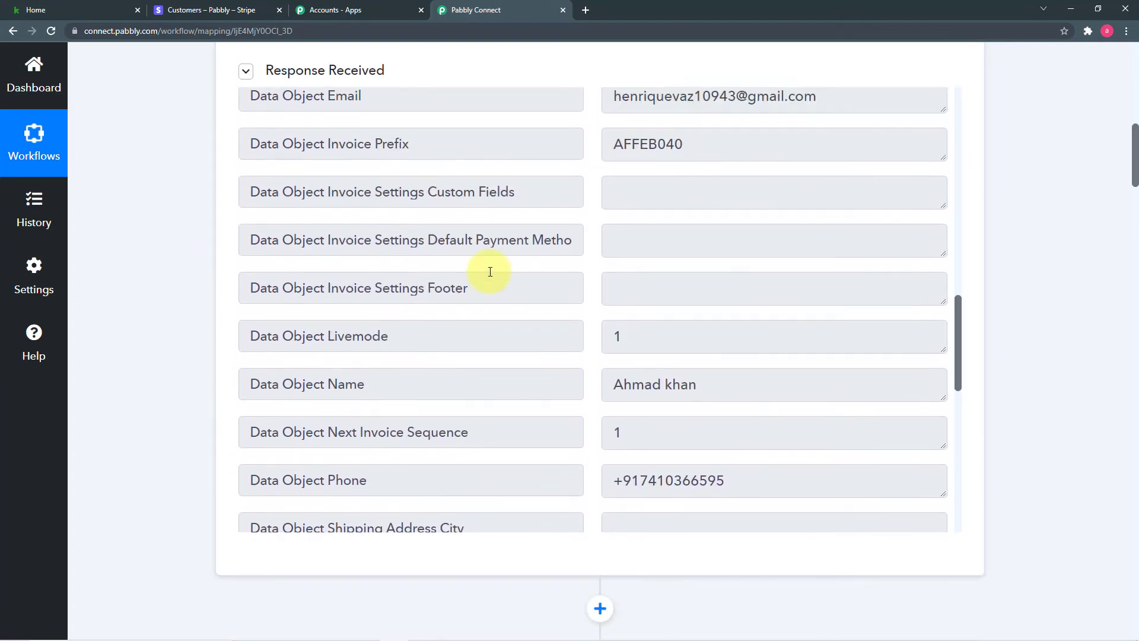
scroll(490, 272, up, 3)
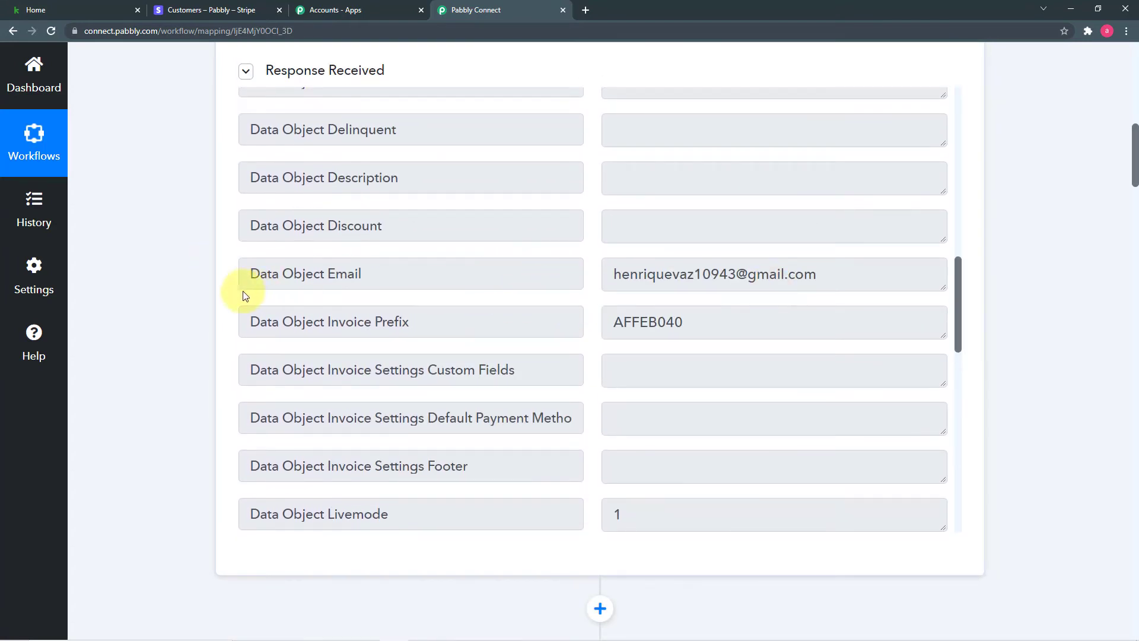
scroll(156, 294, down, 12)
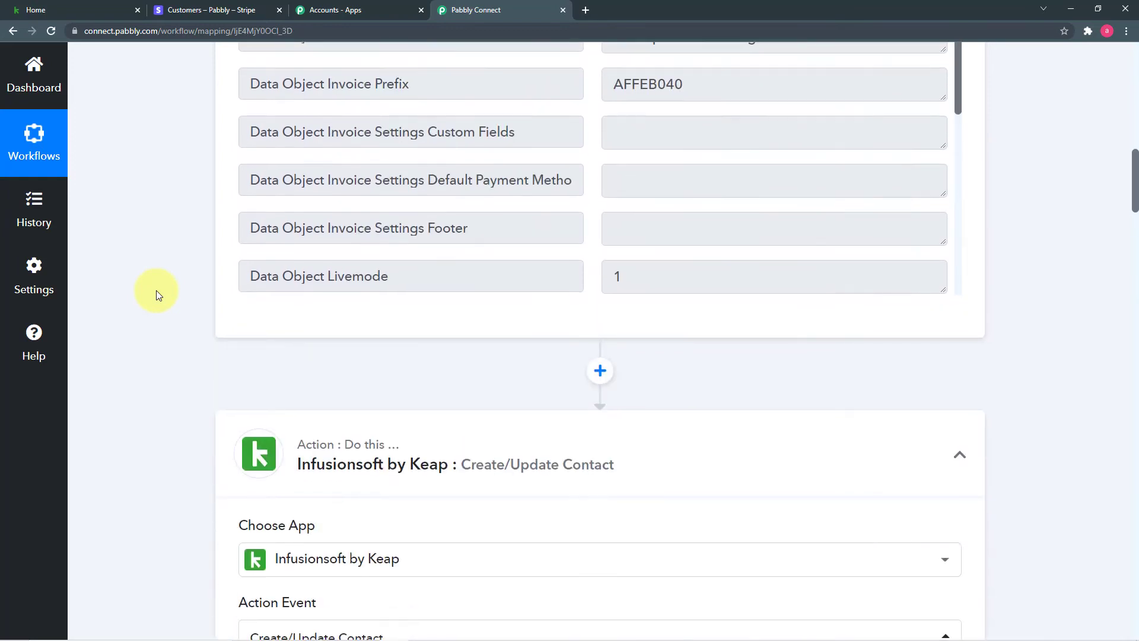
scroll(155, 290, down, 2)
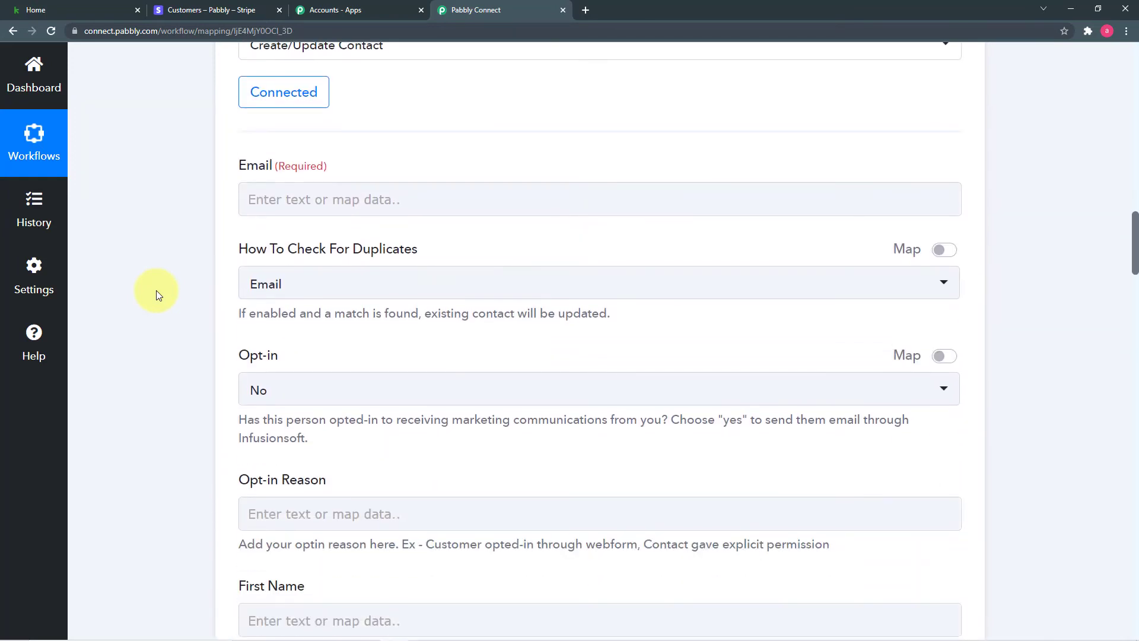
click(420, 200)
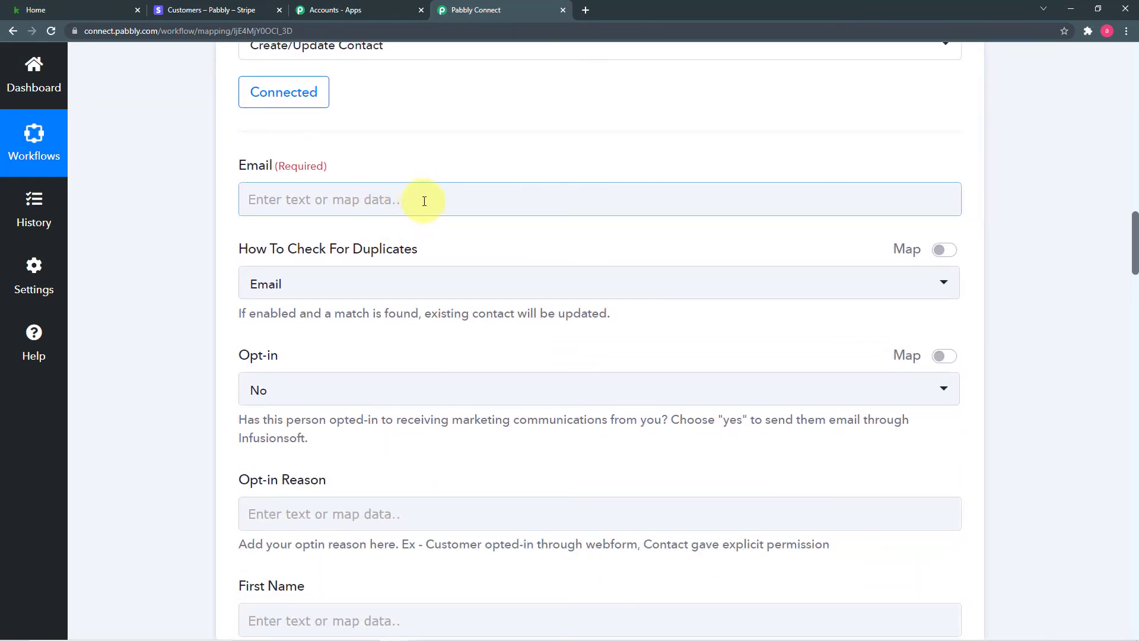
Map the Stripe trigger's Data Object Email into the Keap Email field.
click(424, 201)
click(473, 346)
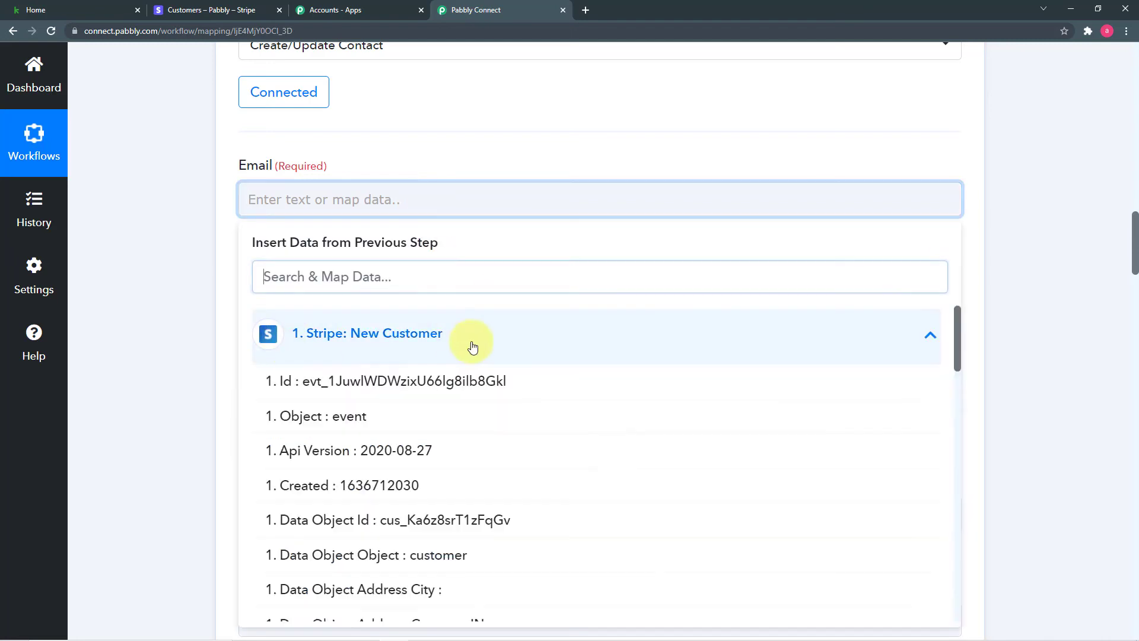
scroll(570, 435, down, 9)
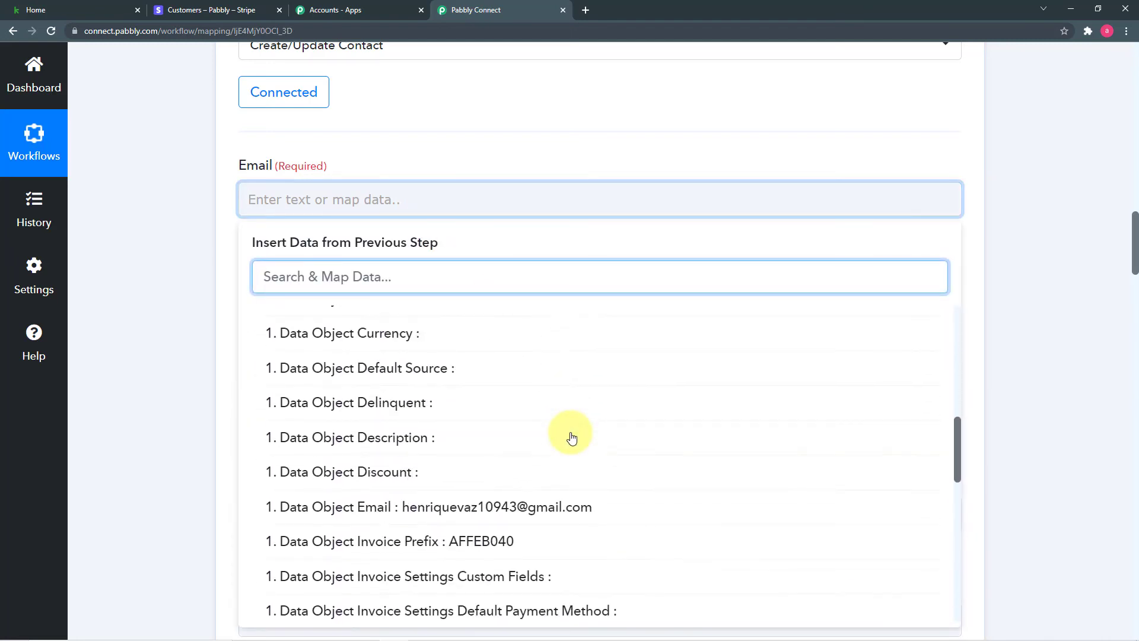
scroll(571, 437, down, 3)
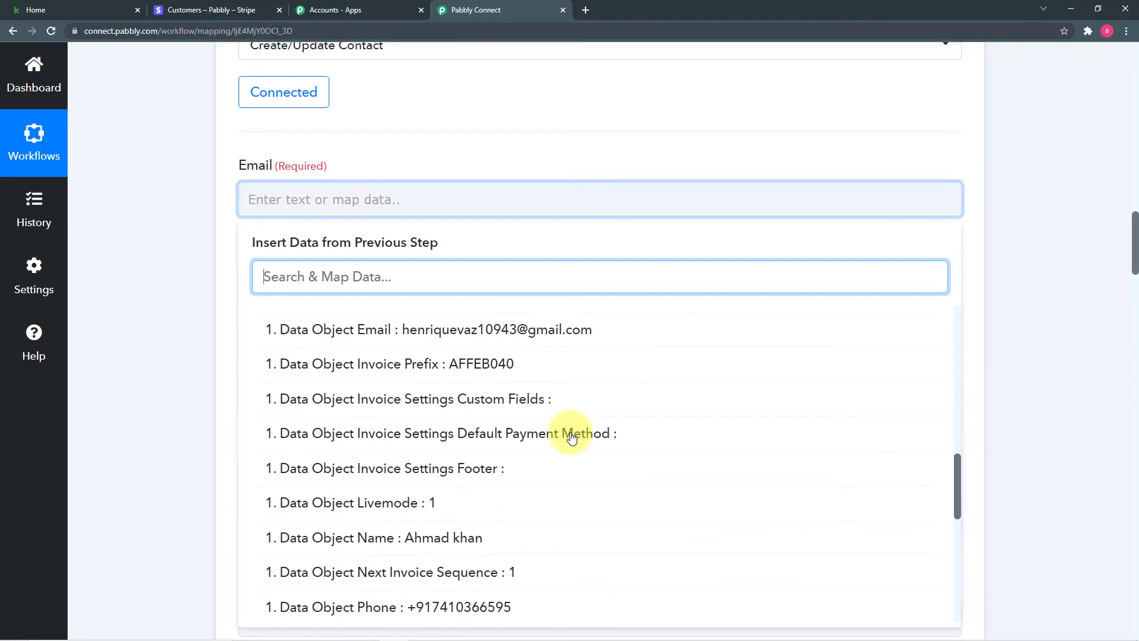
click(459, 333)
click(208, 272)
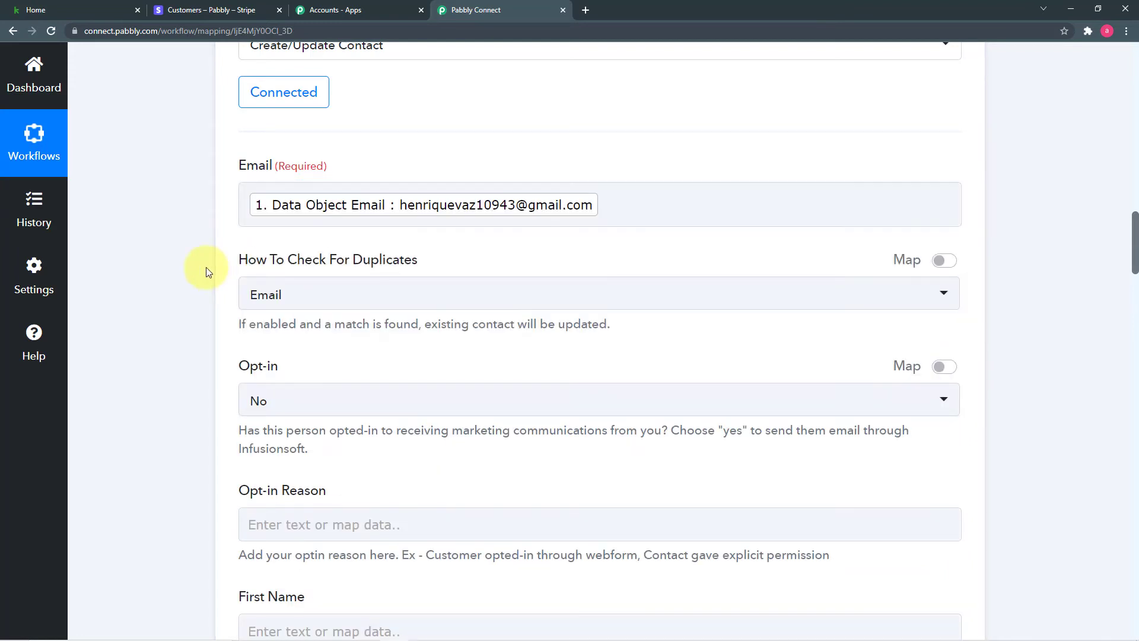
scroll(208, 272, down, 2)
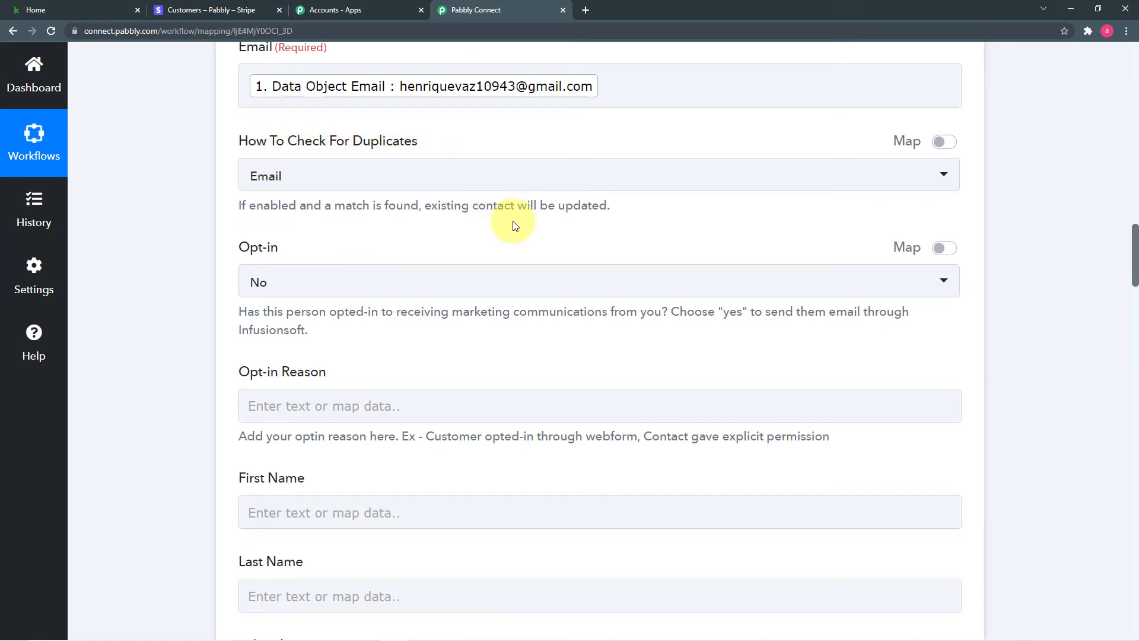
scroll(515, 225, up, 1)
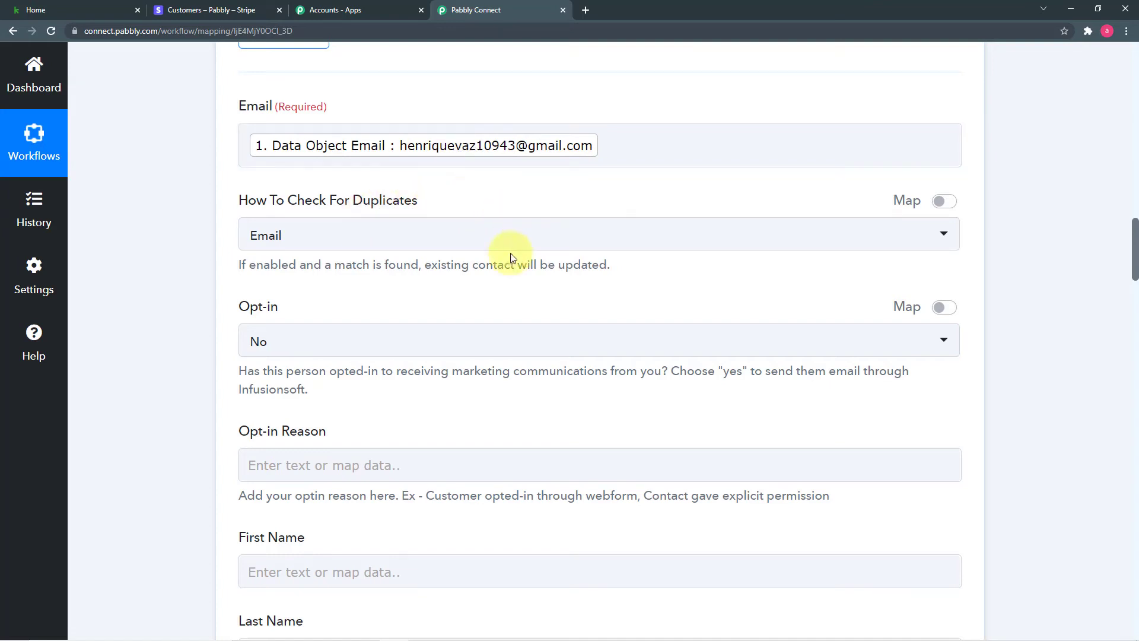
click(484, 243)
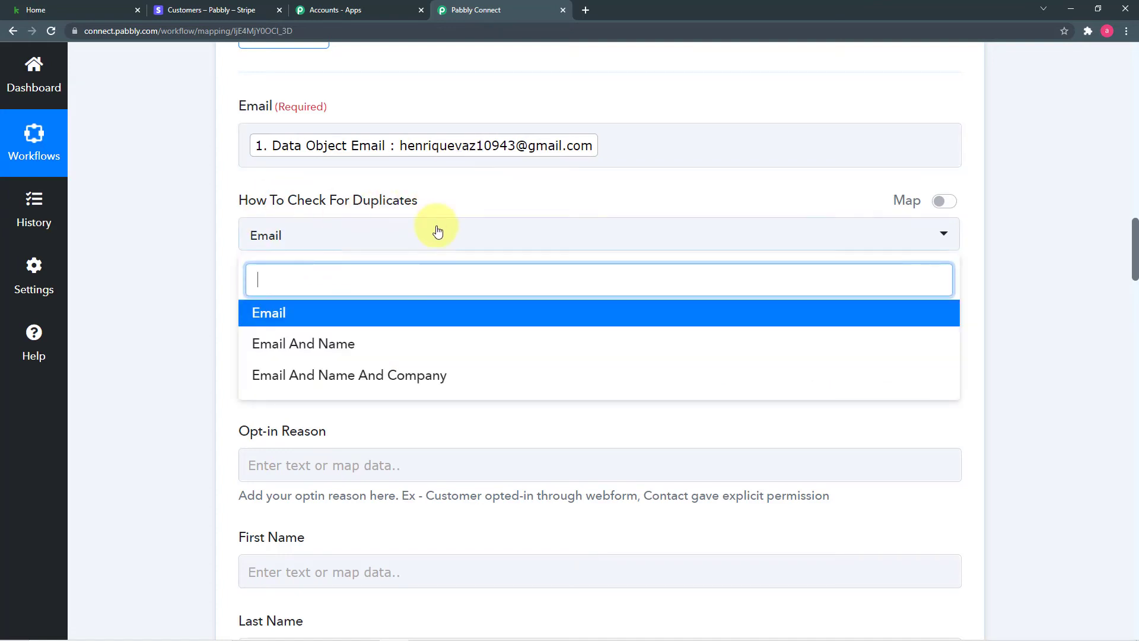
click(296, 318)
scroll(172, 264, down, 1)
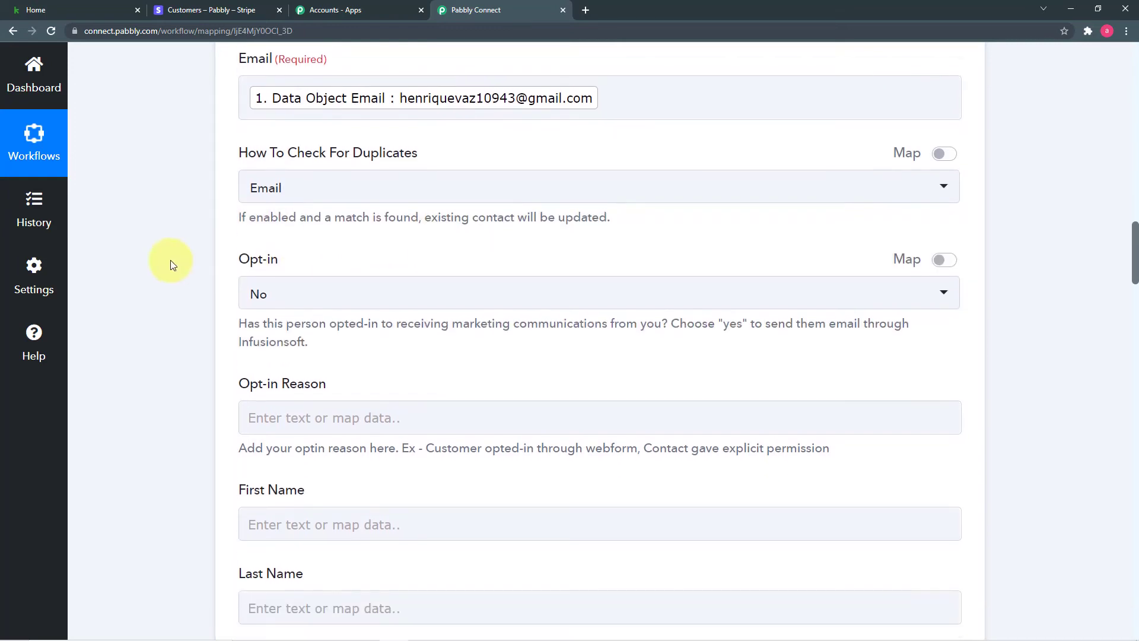
scroll(184, 258, down, 1)
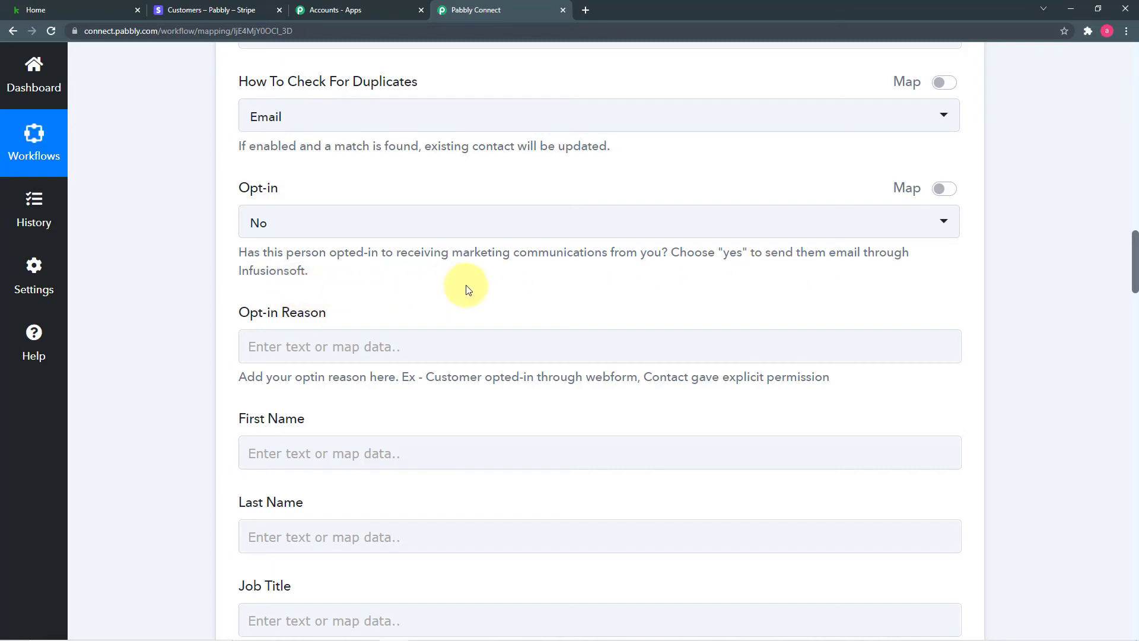
scroll(466, 289, up, 9)
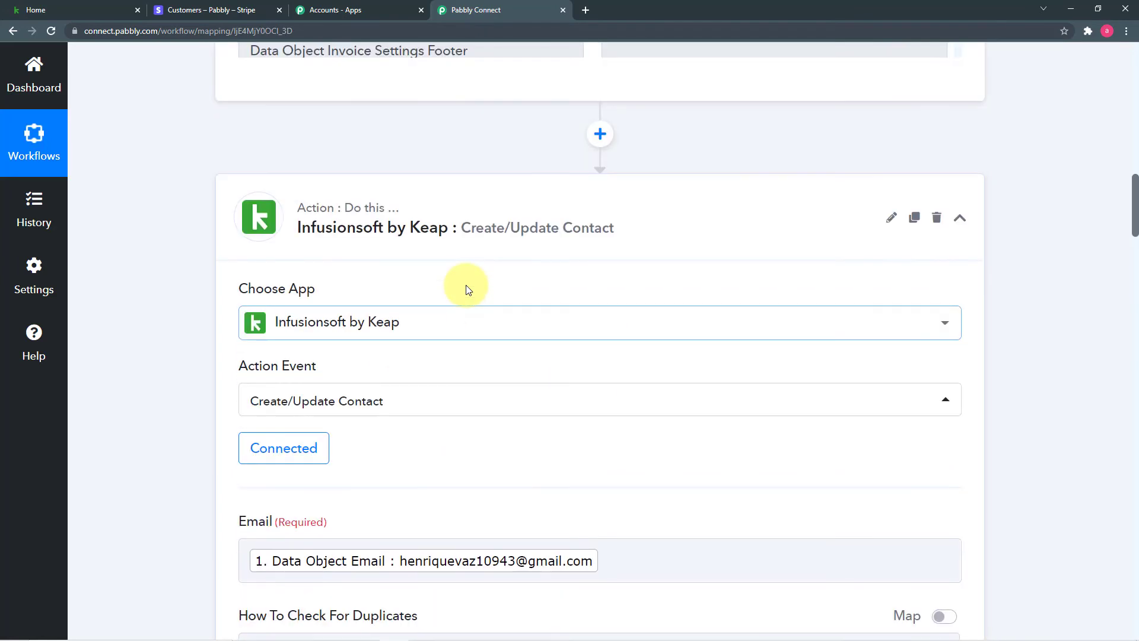
scroll(467, 289, down, 9)
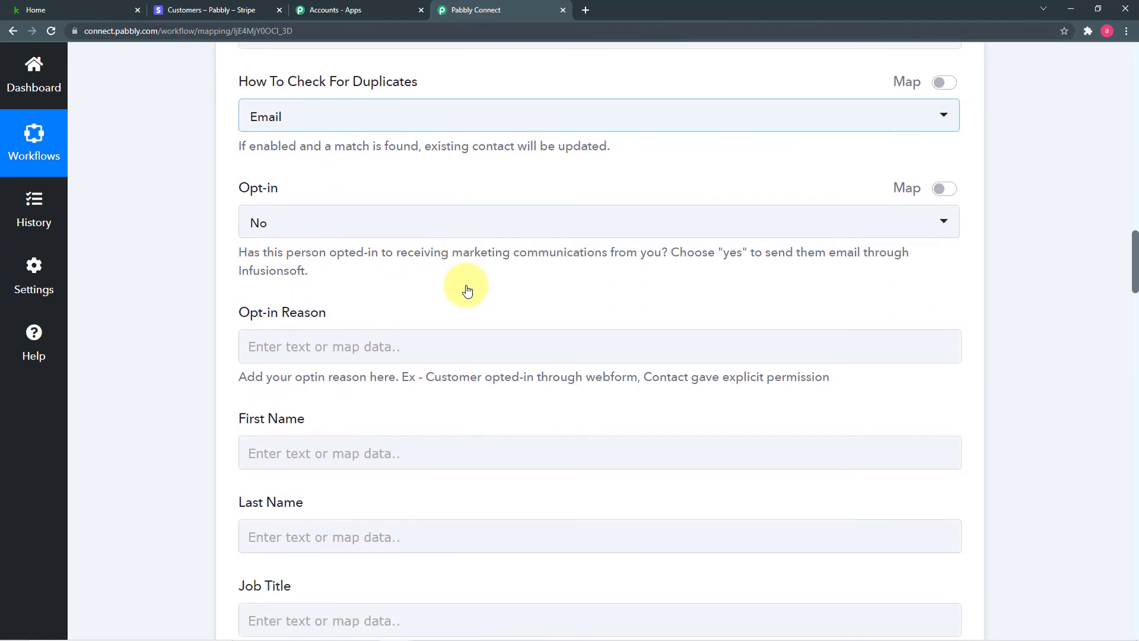
scroll(467, 290, up, 2)
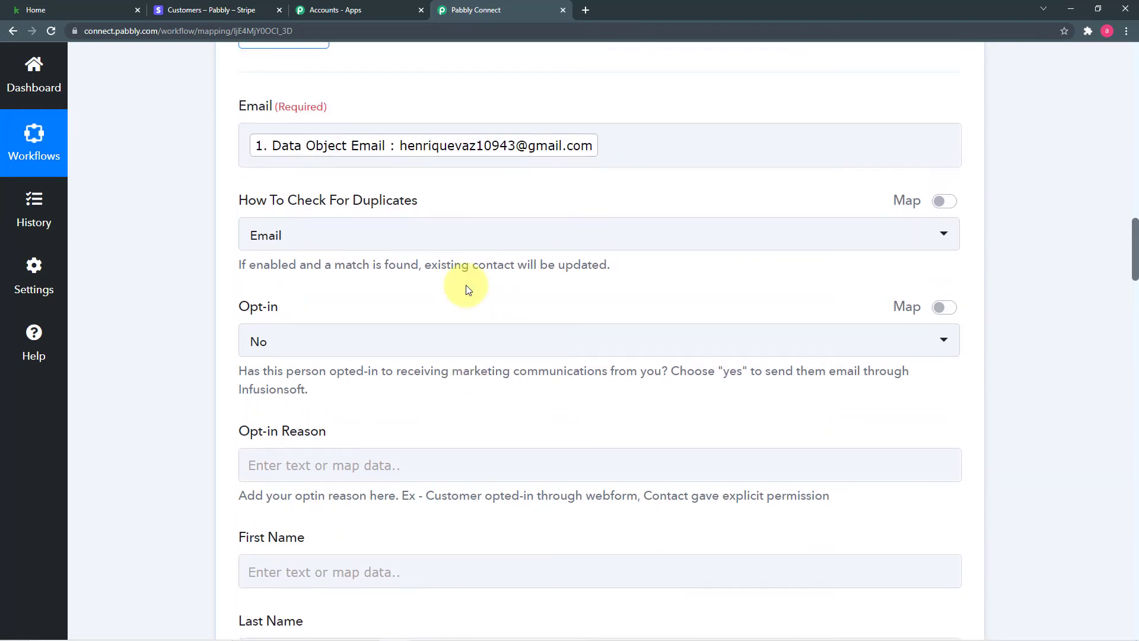
scroll(467, 290, up, 10)
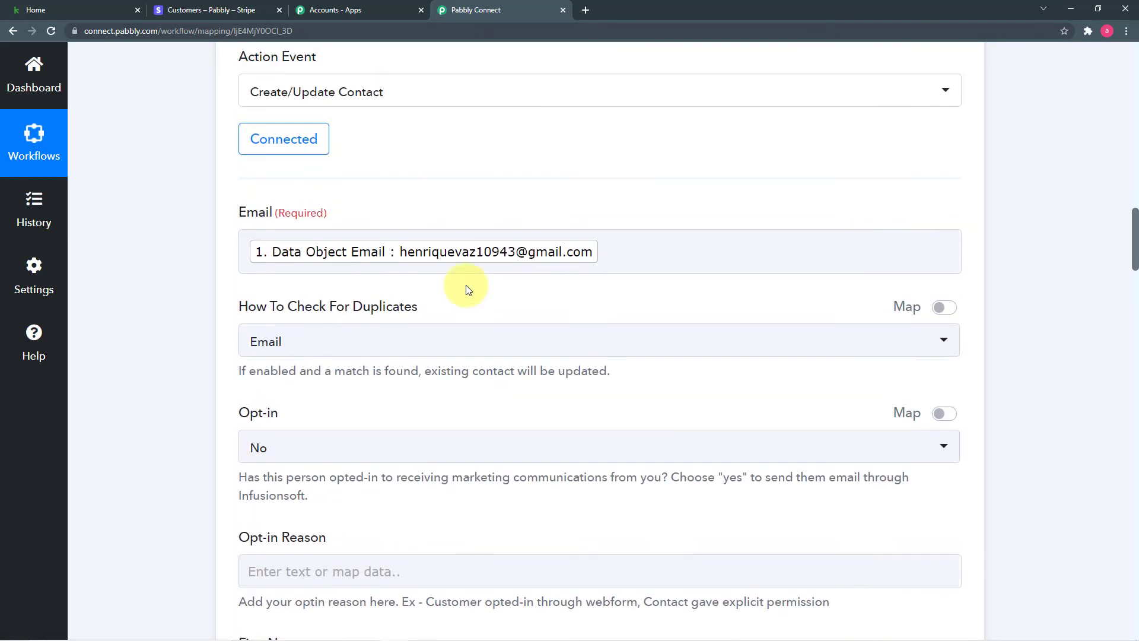
scroll(467, 289, up, 2)
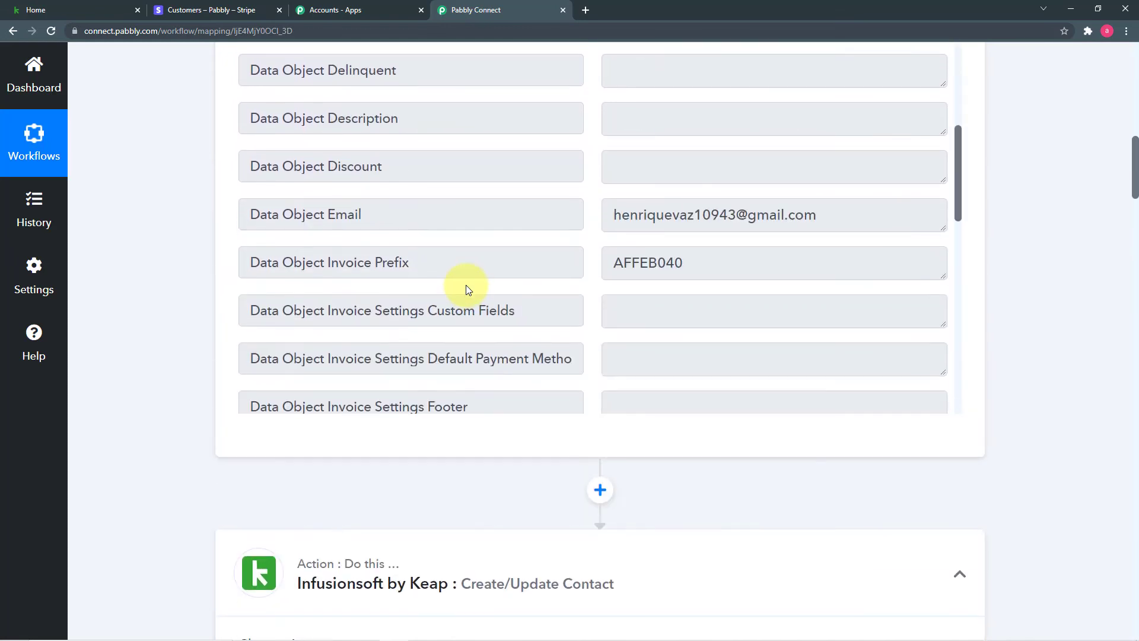
scroll(311, 241, up, 4)
scroll(203, 232, up, 3)
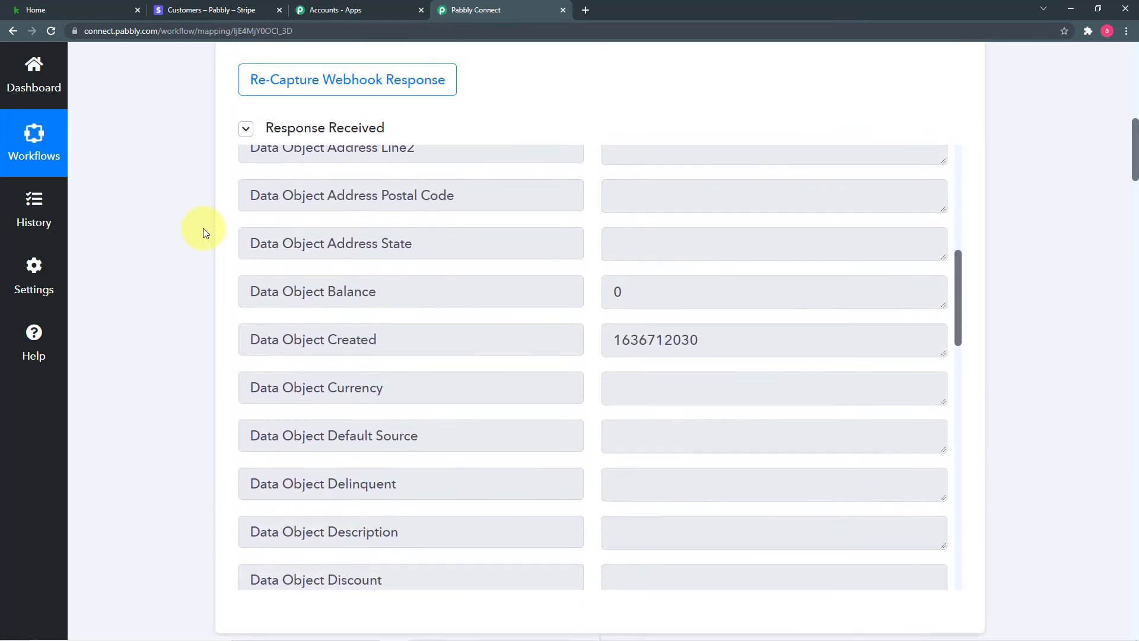
scroll(204, 233, down, 4)
scroll(397, 236, up, 5)
scroll(397, 235, up, 3)
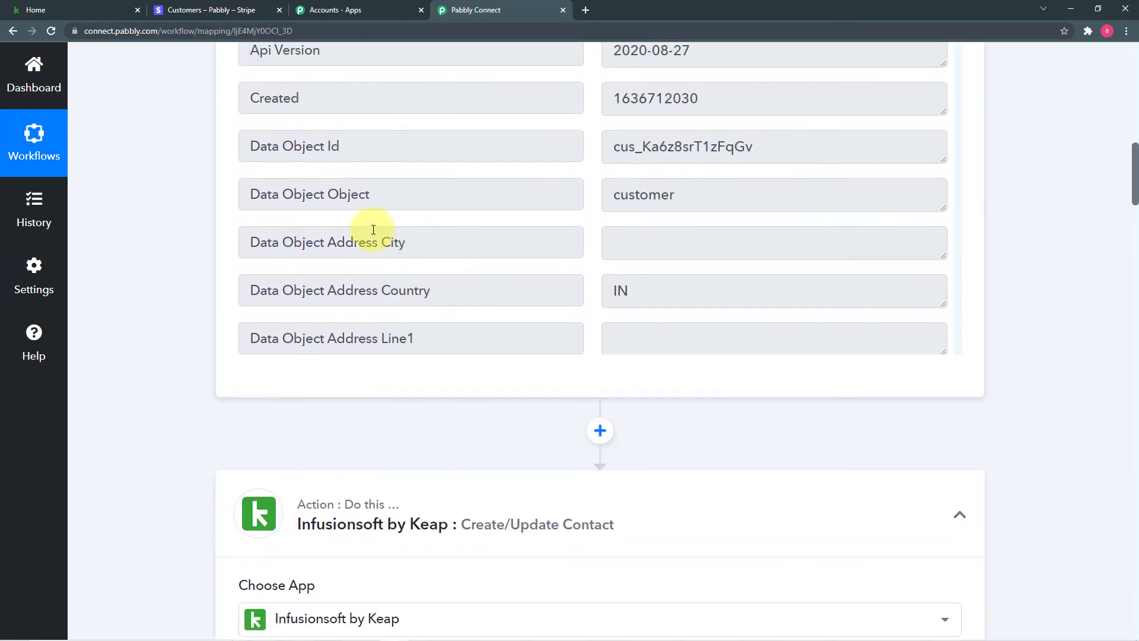
scroll(170, 214, up, 3)
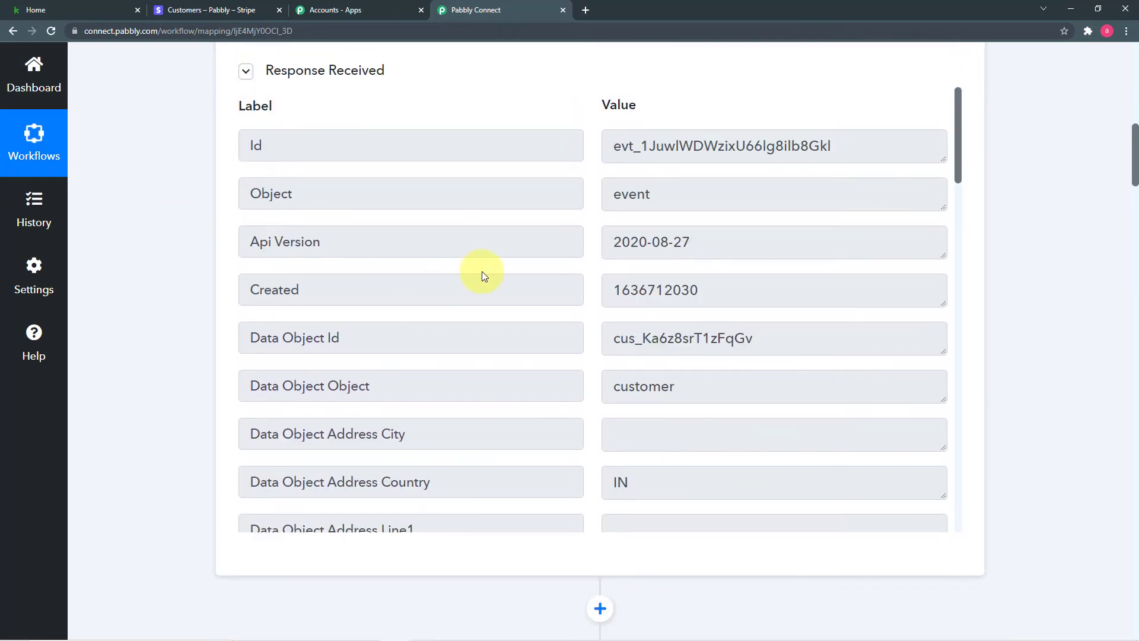
scroll(482, 274, up, 2)
scroll(181, 303, down, 2)
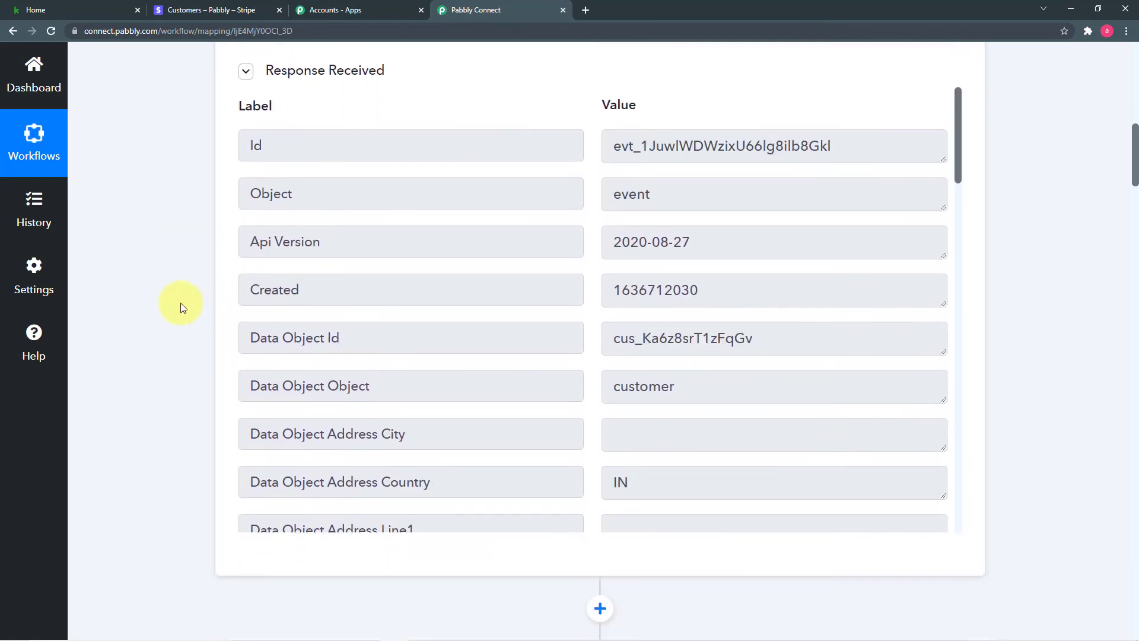
scroll(363, 316, down, 6)
scroll(363, 316, down, 2)
scroll(212, 315, down, 2)
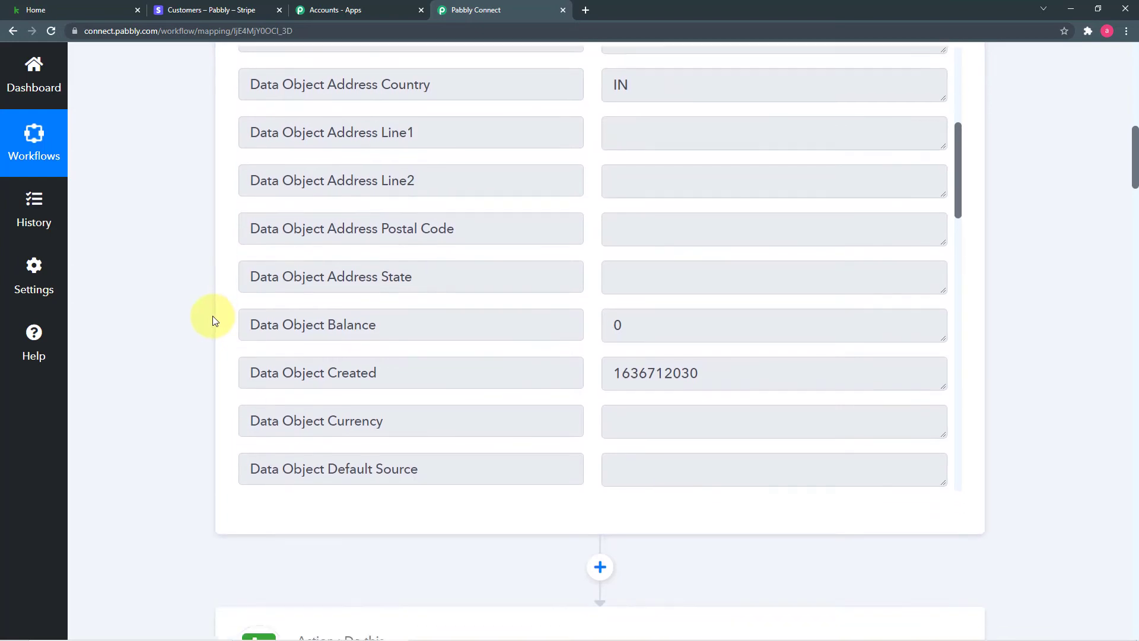
scroll(483, 309, down, 3)
scroll(415, 311, down, 3)
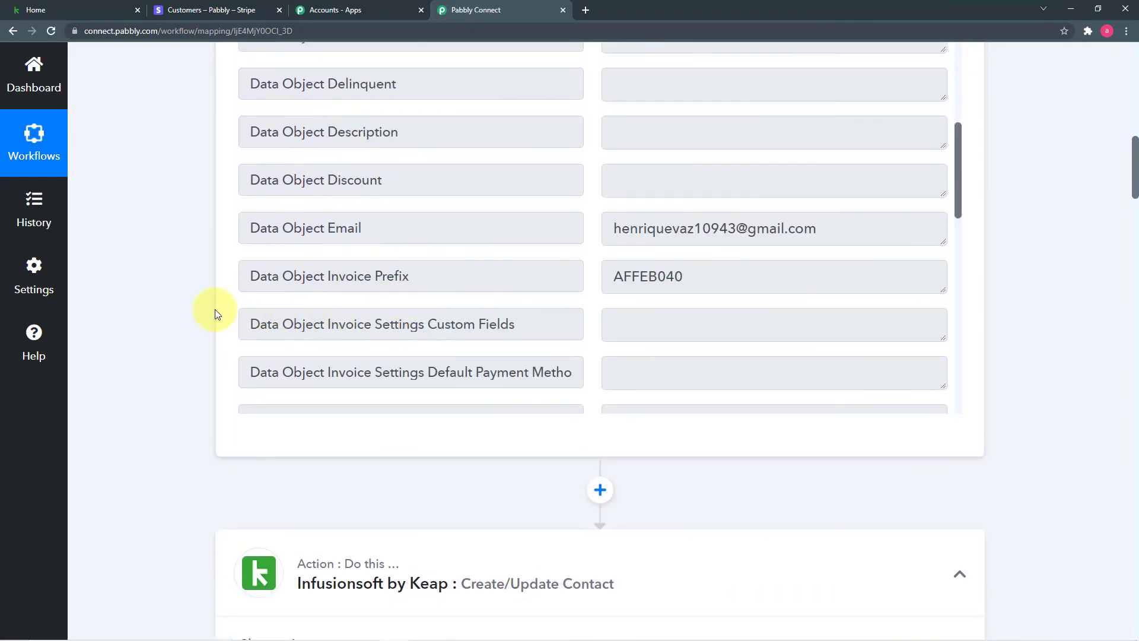
scroll(215, 309, down, 15)
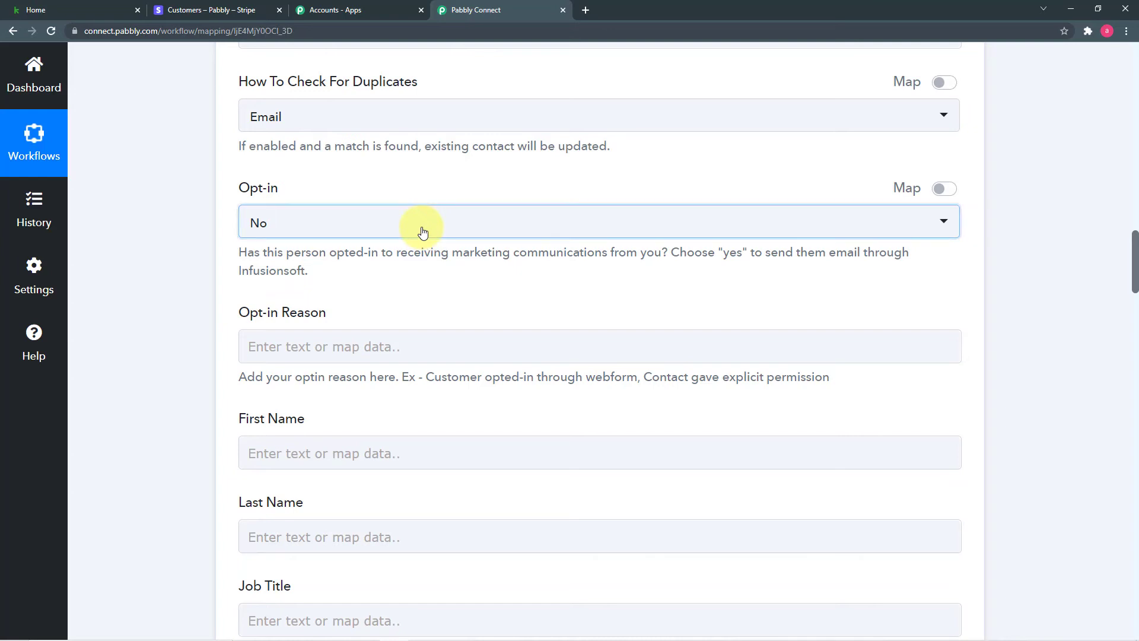
click(493, 232)
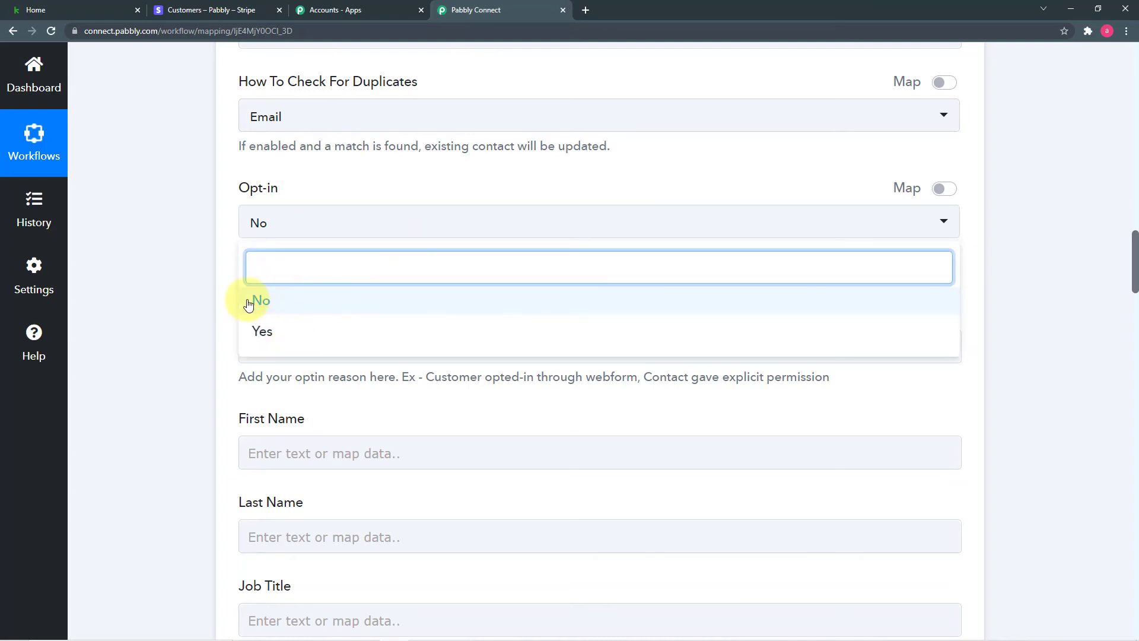
click(256, 306)
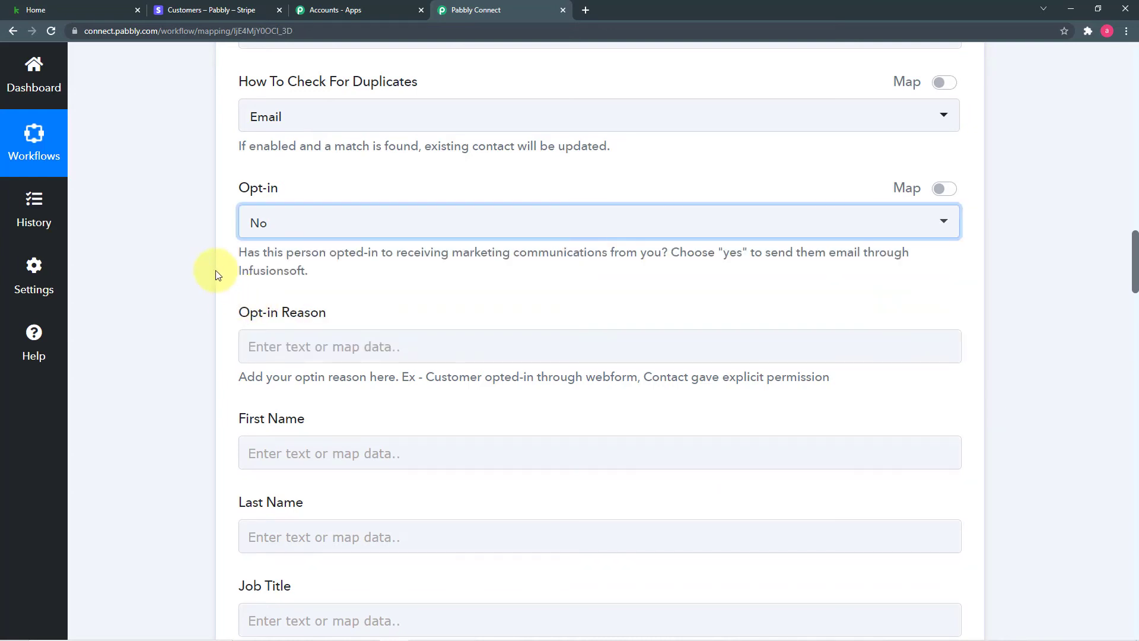
scroll(225, 261, down, 3)
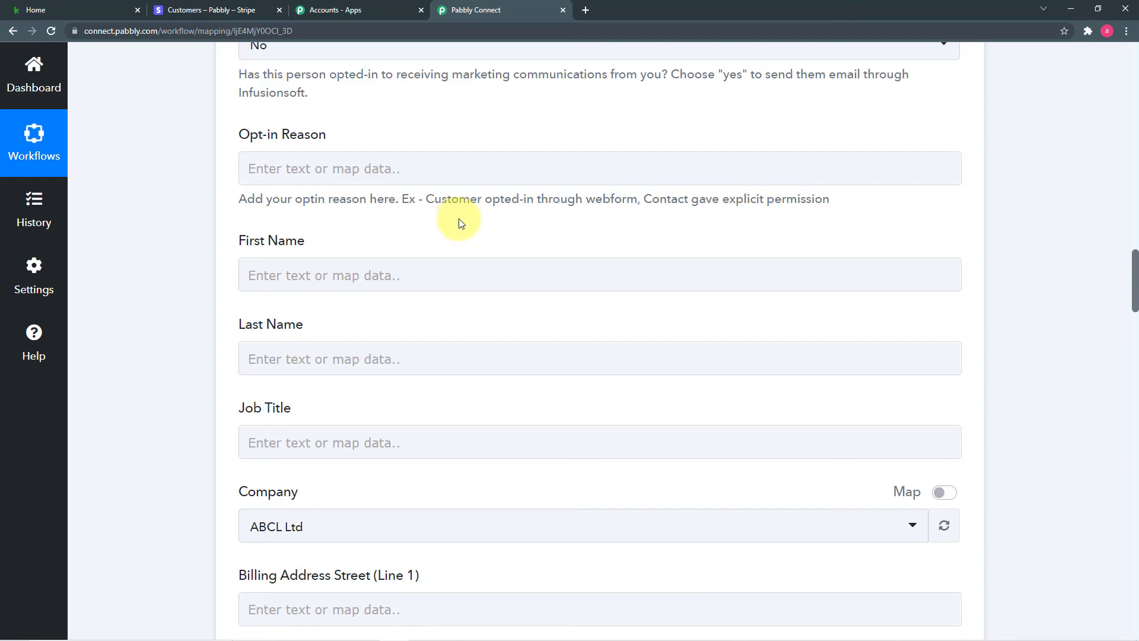
scroll(512, 226, down, 2)
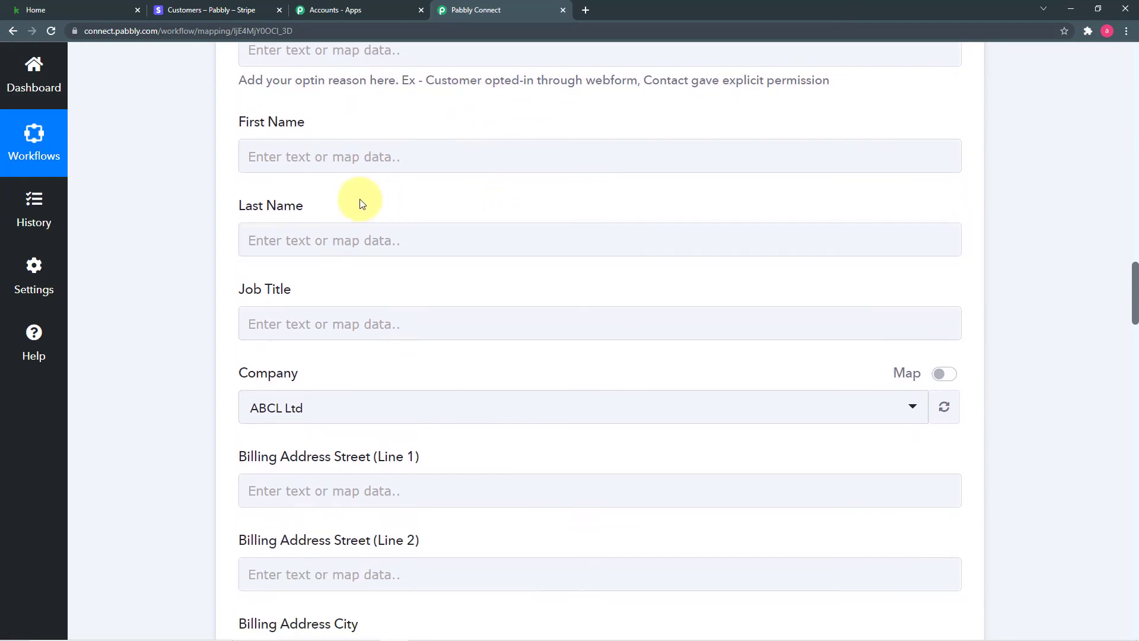
scroll(332, 178, up, 1)
Map the Stripe customer's Data Object Name into the Keap First Name field.
click(264, 216)
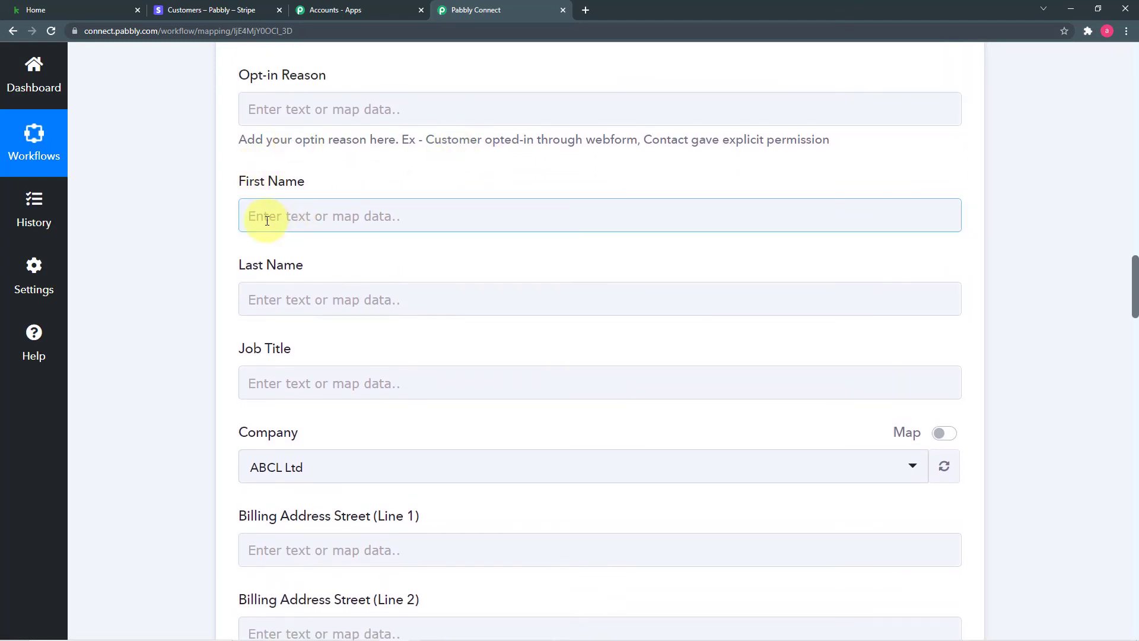
scroll(267, 219, down, 2)
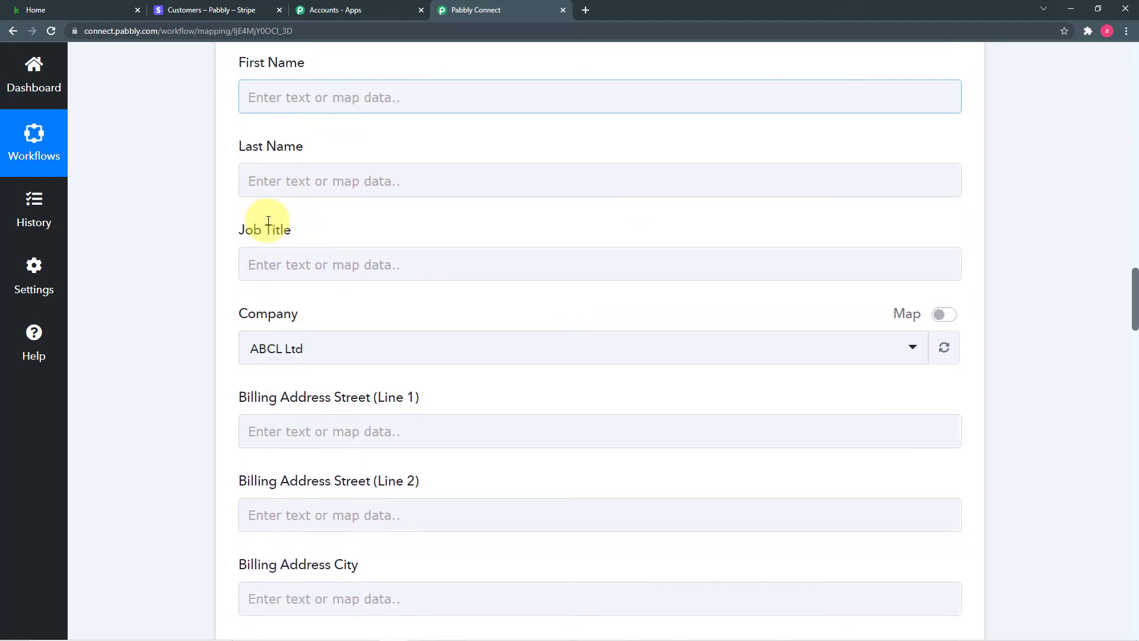
click(435, 104)
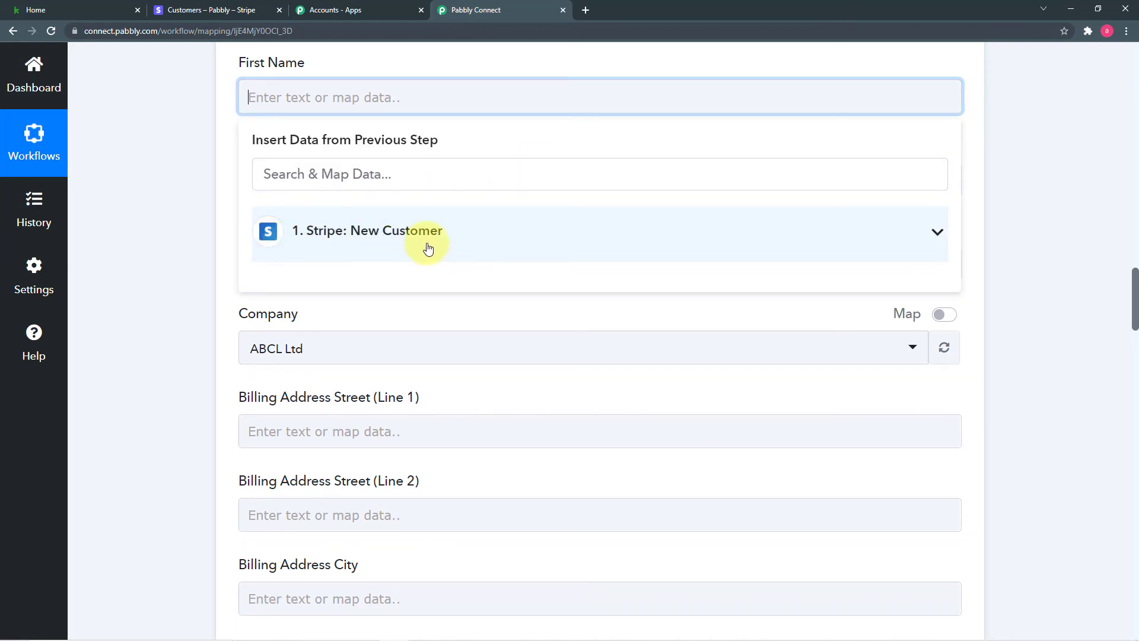
click(403, 243)
scroll(442, 337, down, 7)
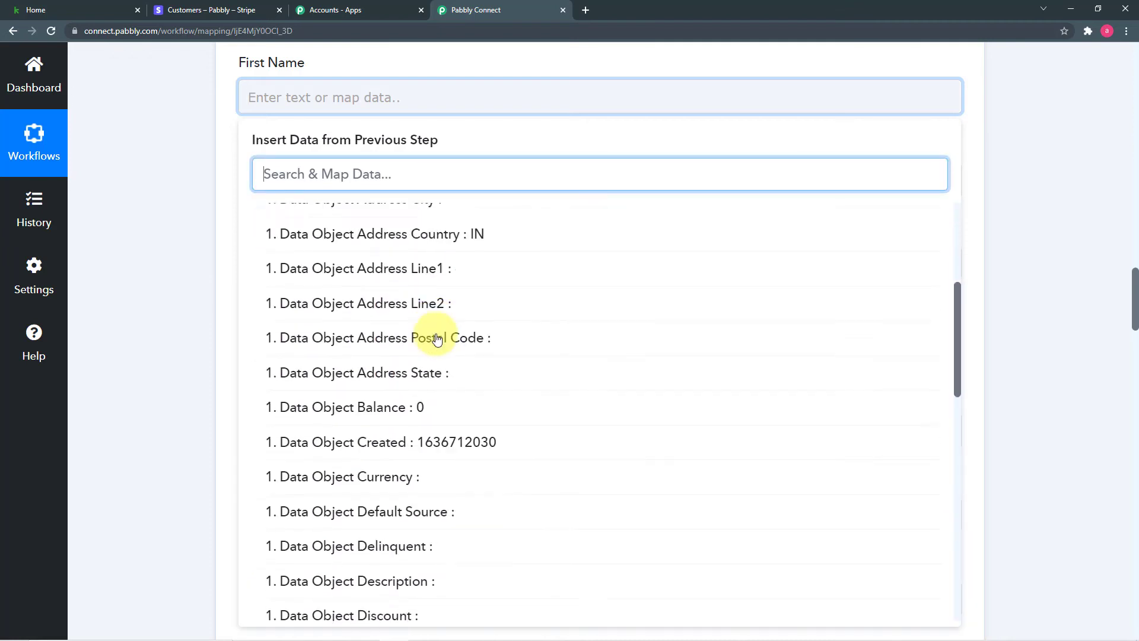
scroll(438, 338, down, 4)
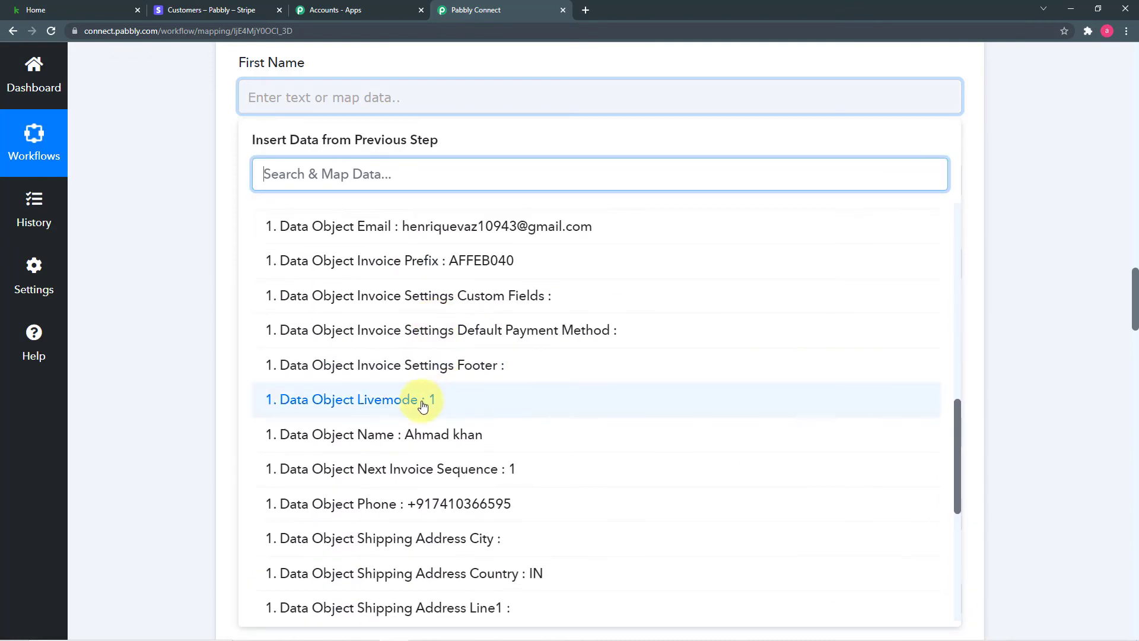
click(466, 439)
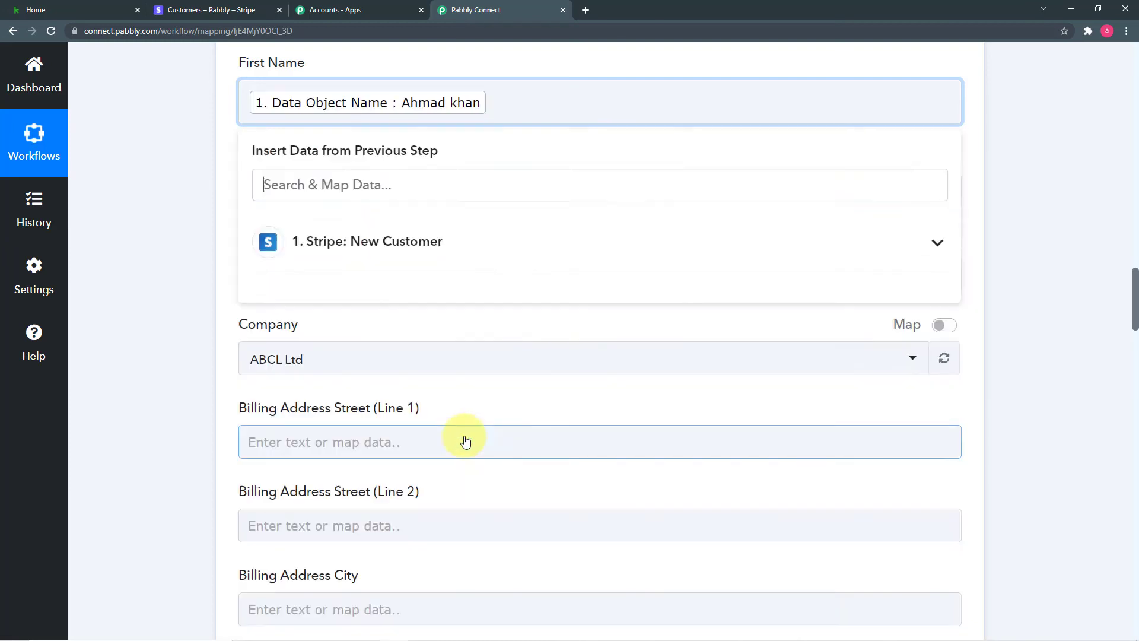
click(213, 232)
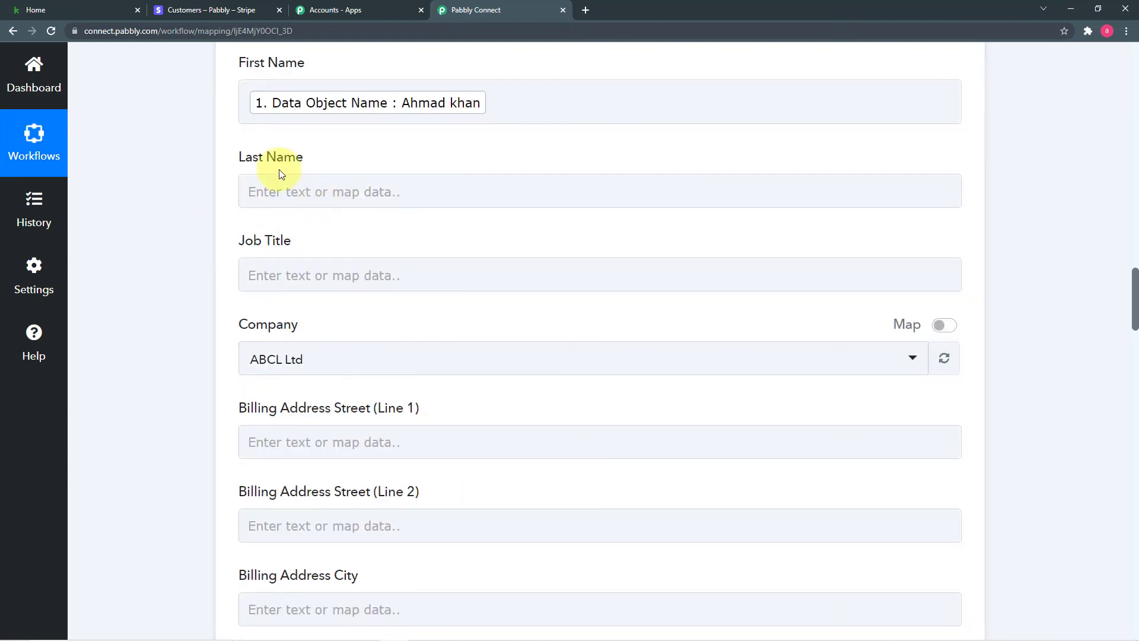
Browse the Stripe trigger data for Job Title, then close it without mapping.
scroll(413, 260, down, 3)
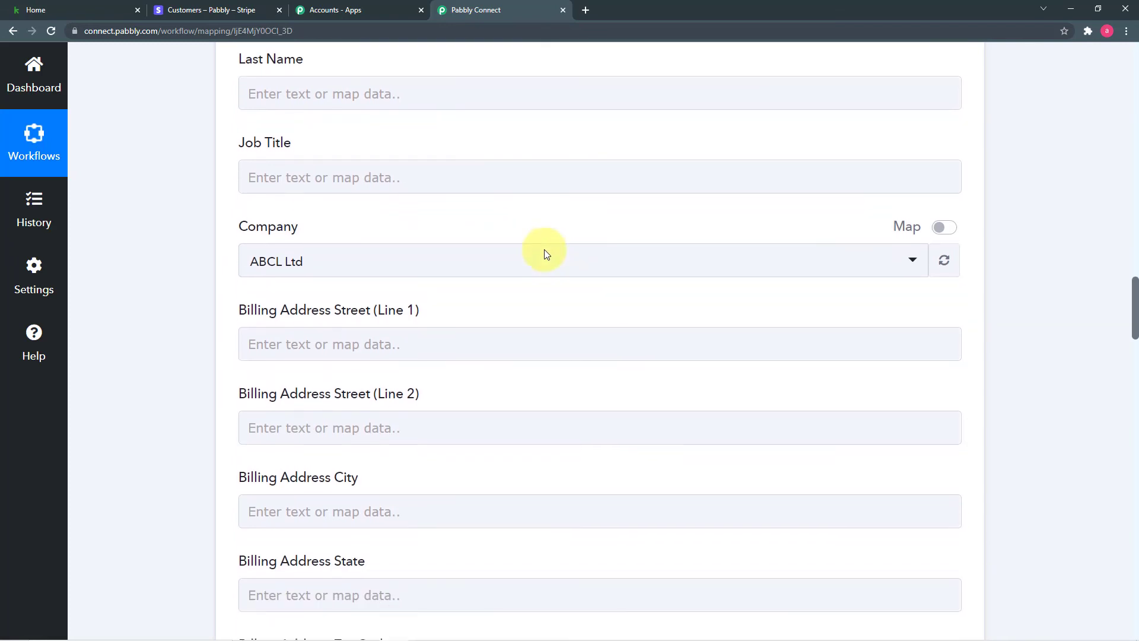
click(486, 103)
click(402, 231)
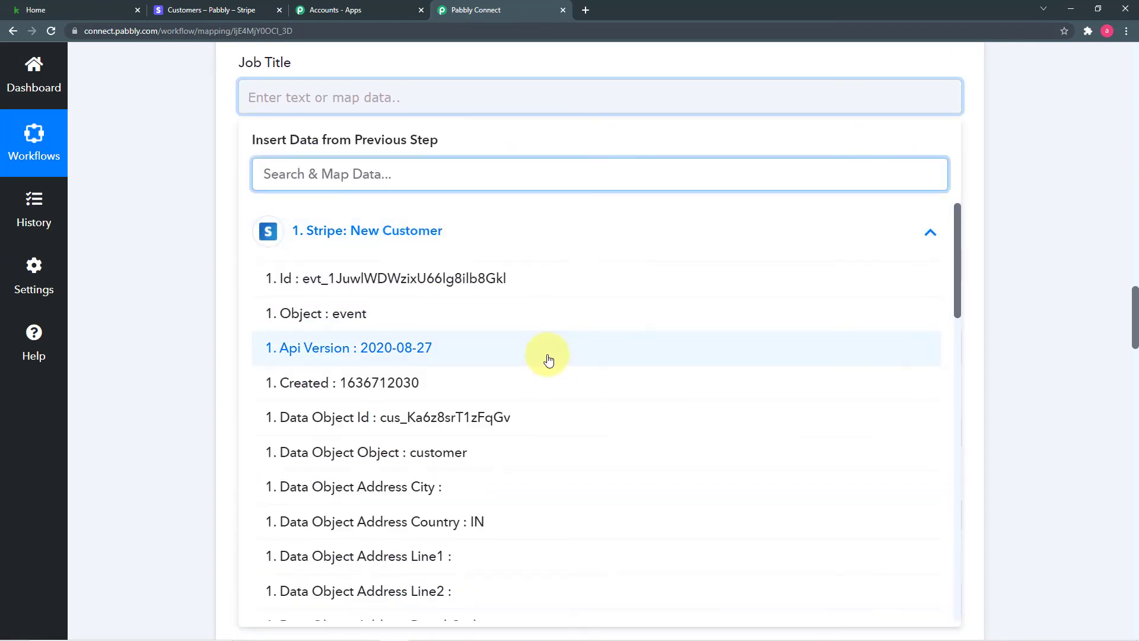
scroll(548, 359, down, 8)
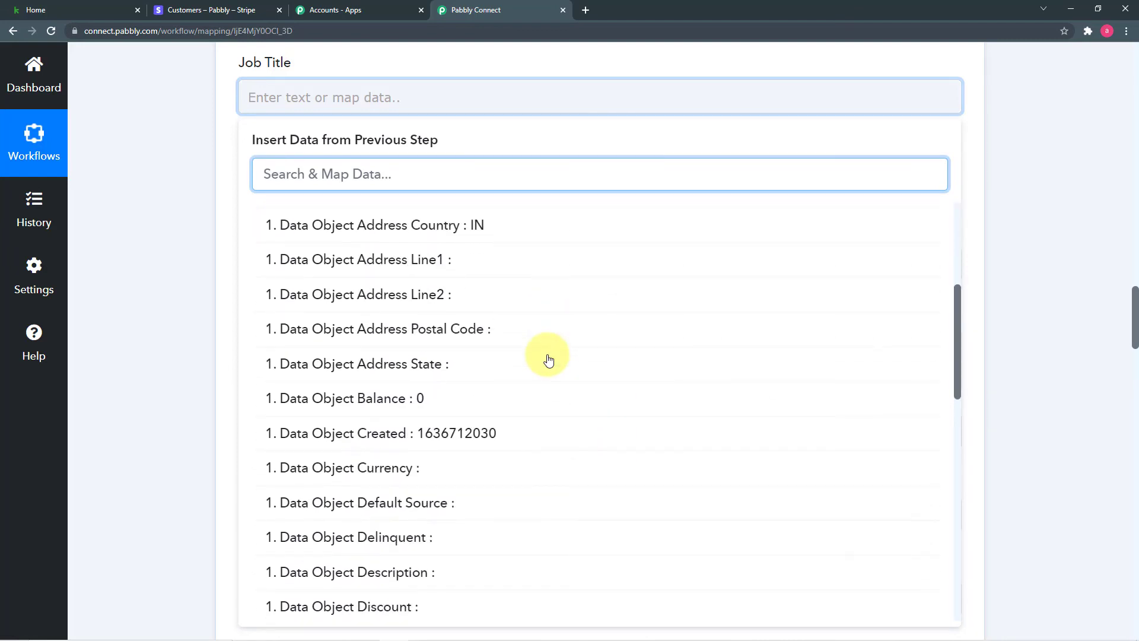
scroll(549, 359, down, 6)
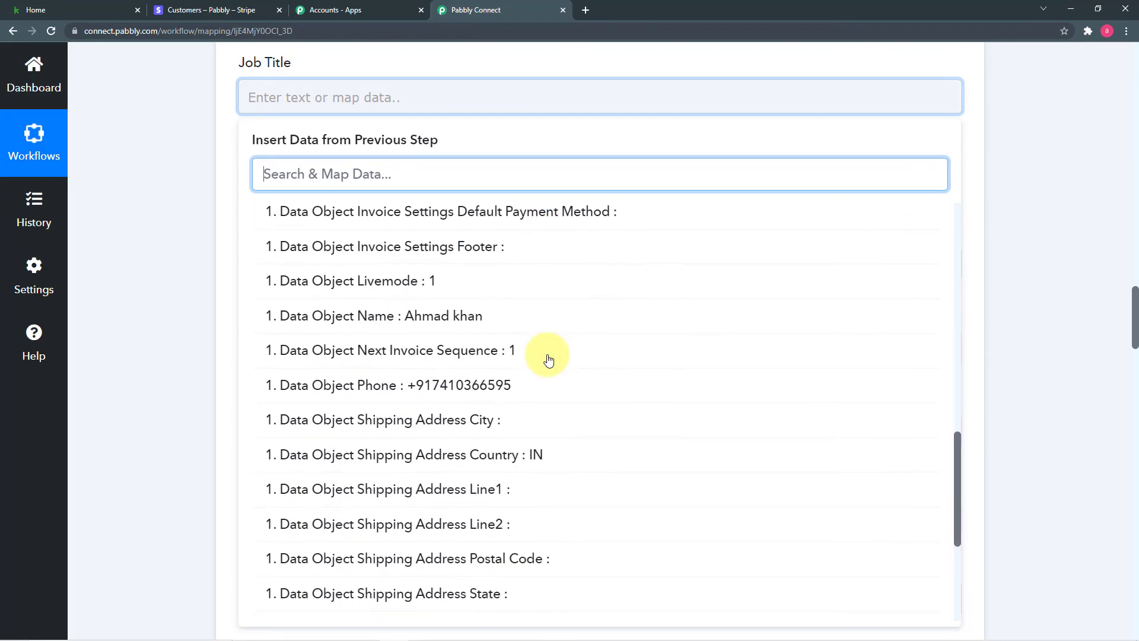
scroll(551, 438, down, 3)
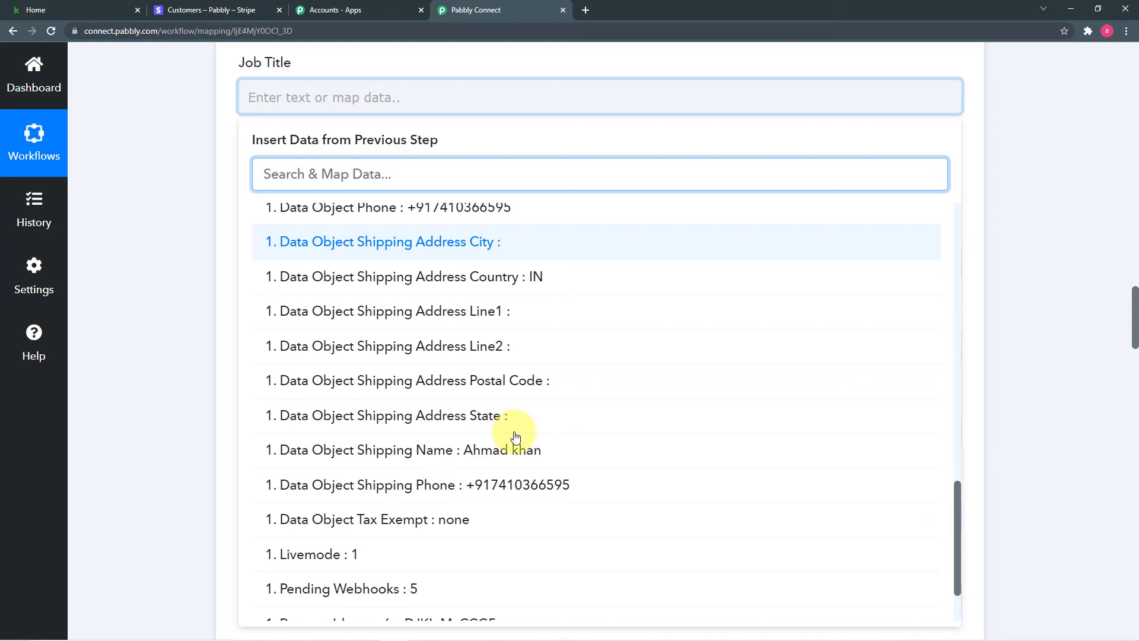
click(229, 315)
scroll(389, 283, down, 1)
Select the Billing Address Country field and expand the Stripe: New Customer data fields.
click(501, 212)
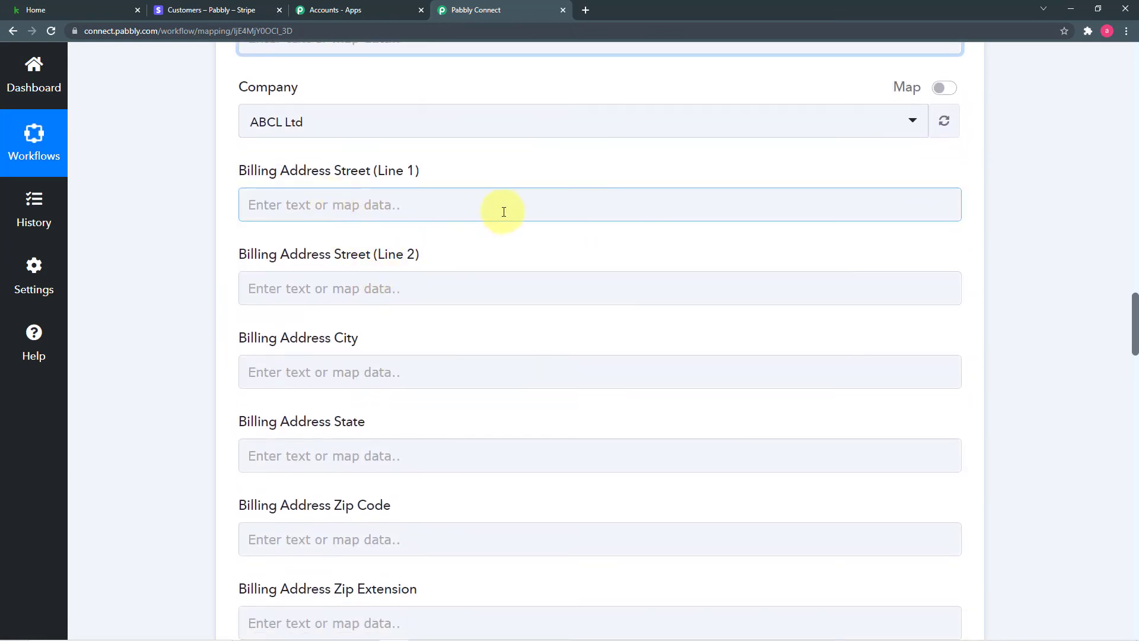
scroll(418, 309, down, 2)
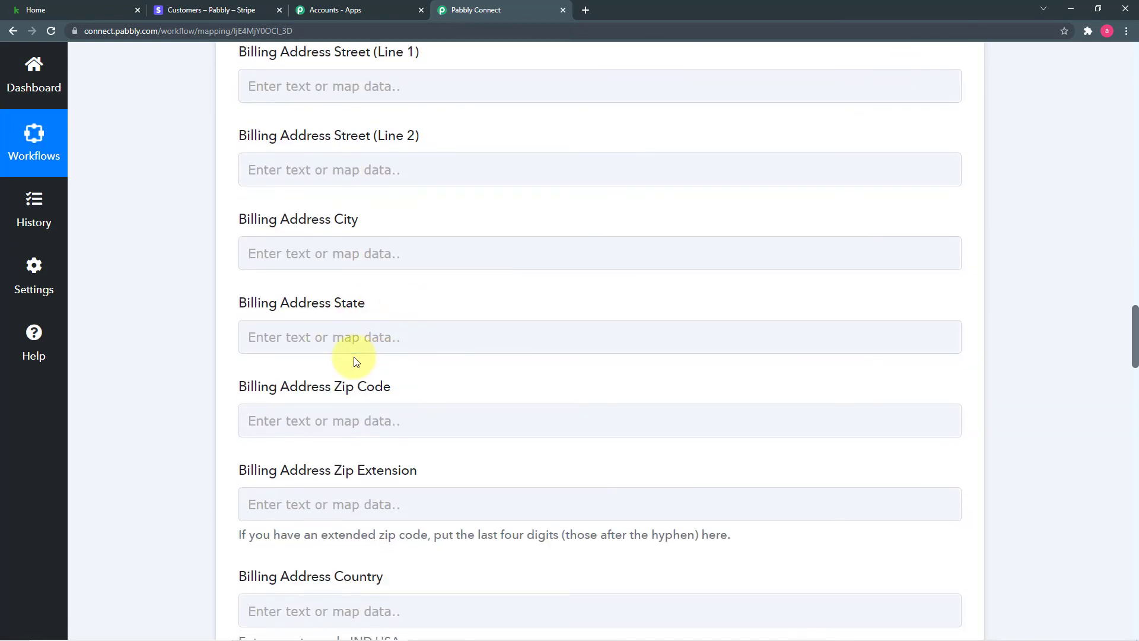
scroll(356, 359, down, 2)
scroll(356, 359, down, 4)
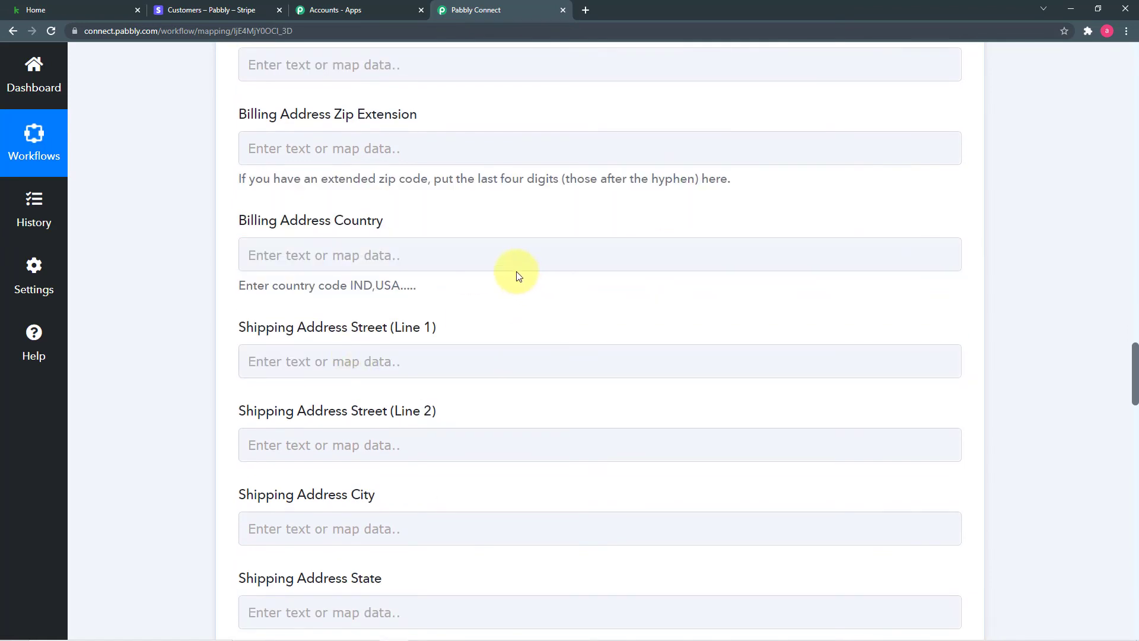
click(504, 260)
scroll(504, 261, down, 2)
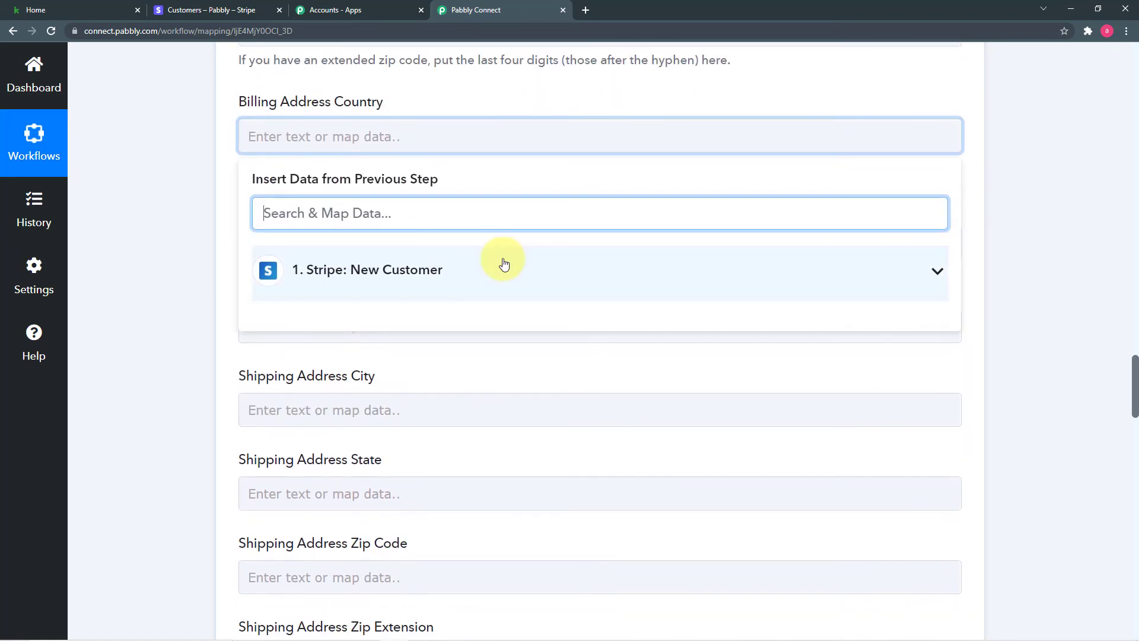
click(503, 268)
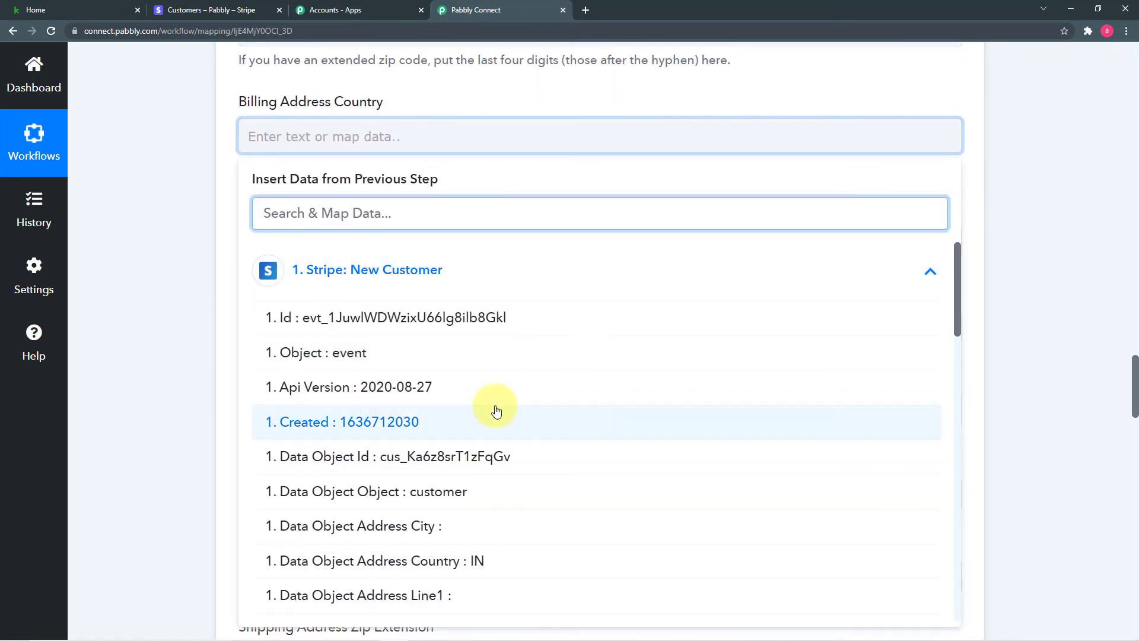
scroll(497, 409, down, 2)
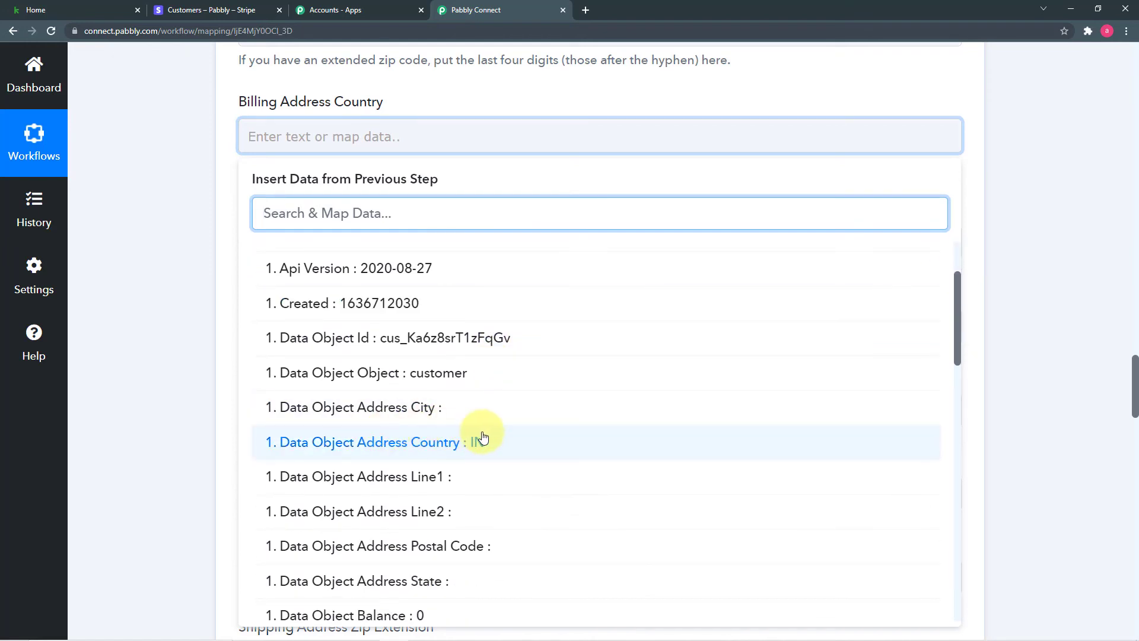
scroll(375, 451, down, 1)
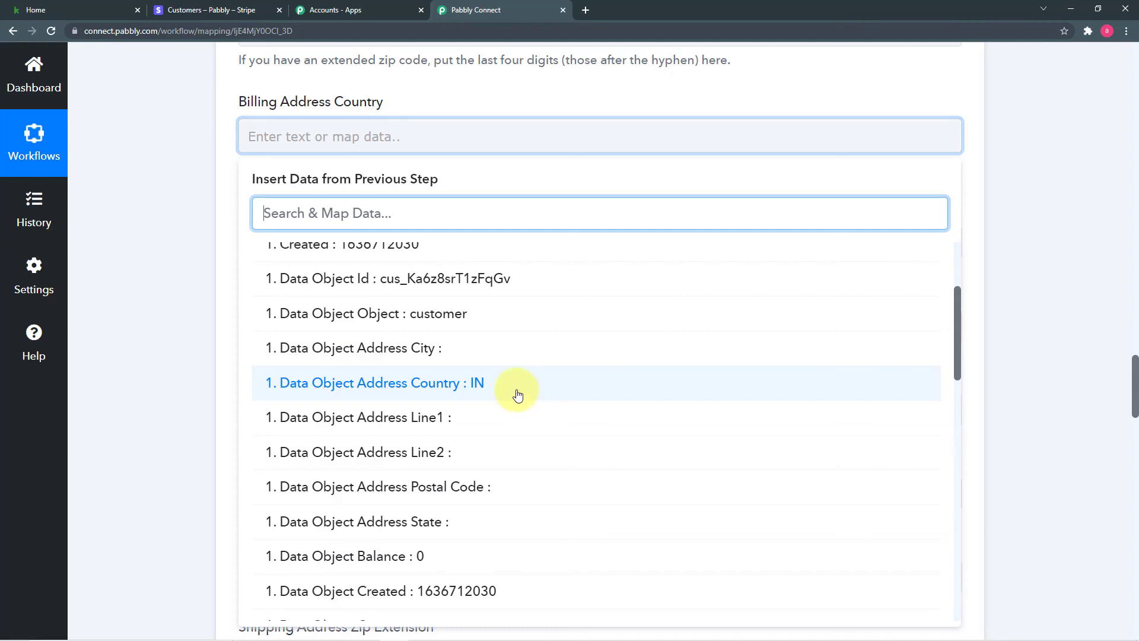
scroll(518, 394, down, 8)
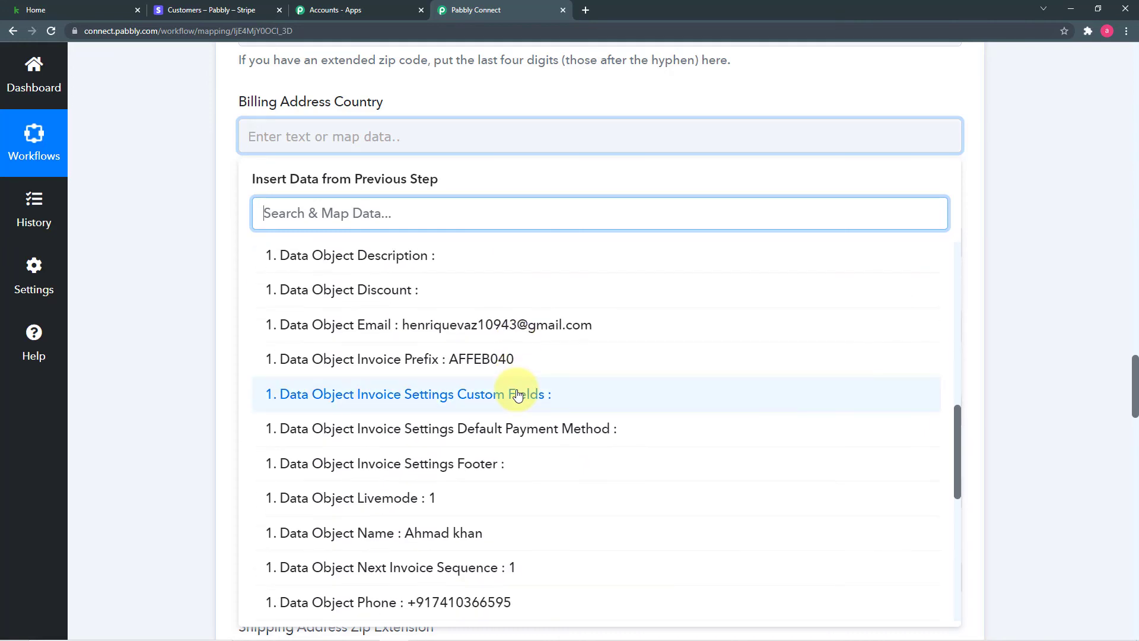
scroll(516, 392, down, 5)
scroll(565, 395, down, 2)
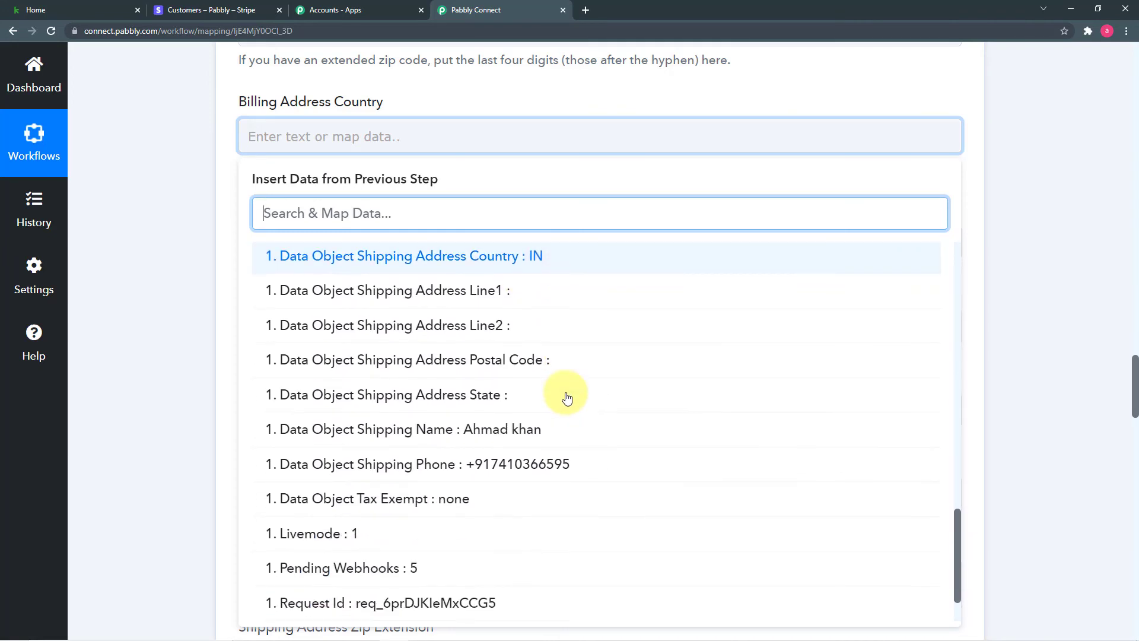
scroll(567, 396, down, 4)
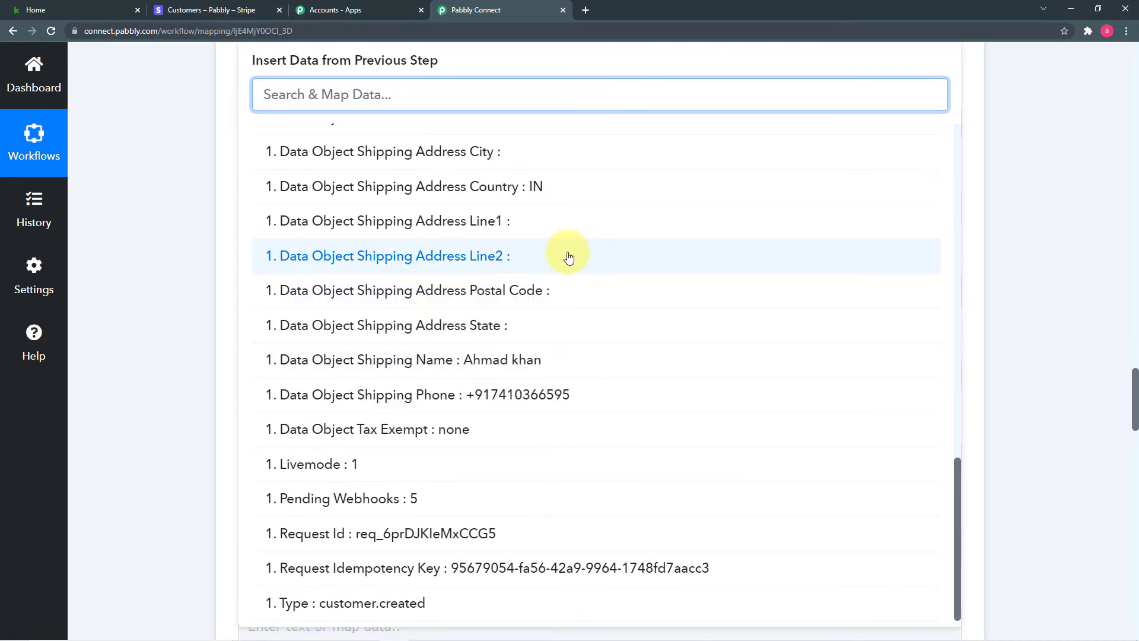
scroll(568, 257, up, 2)
Map 'Data Object Shipping Address Country : IN' into Billing Address Country.
click(549, 314)
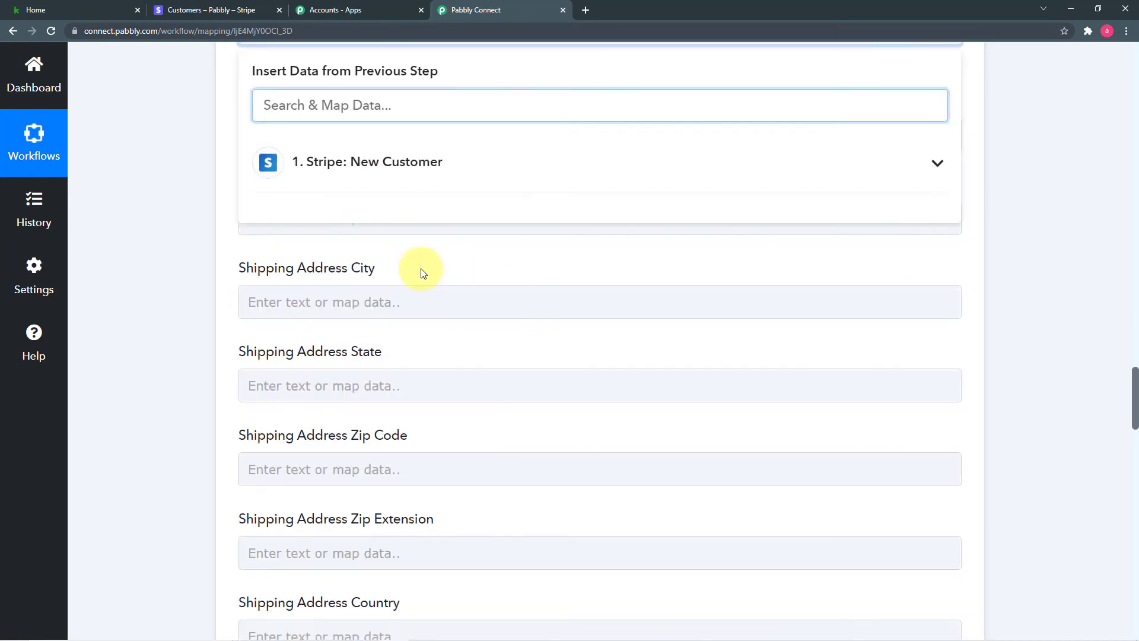
click(191, 212)
scroll(191, 215, up, 2)
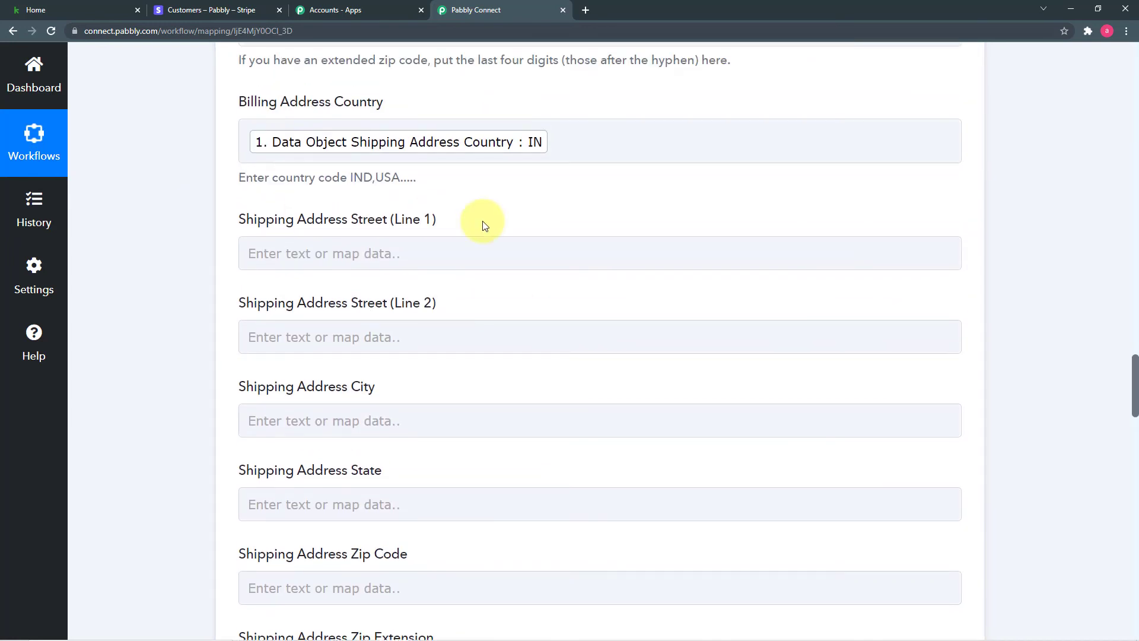
scroll(482, 222, down, 6)
scroll(482, 222, down, 10)
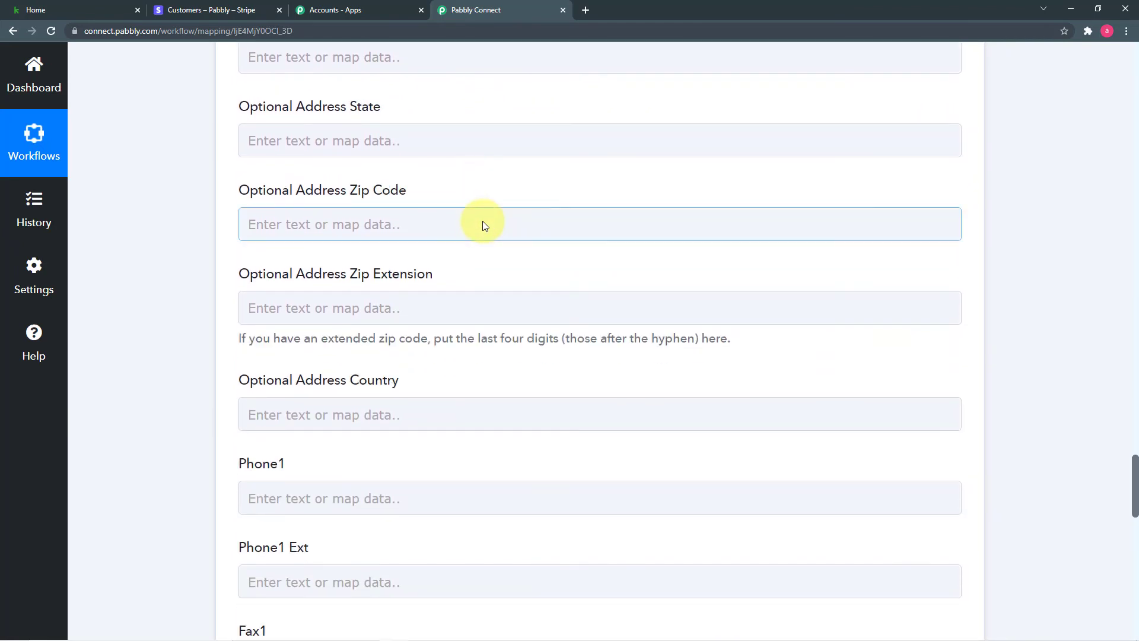
scroll(540, 261, up, 2)
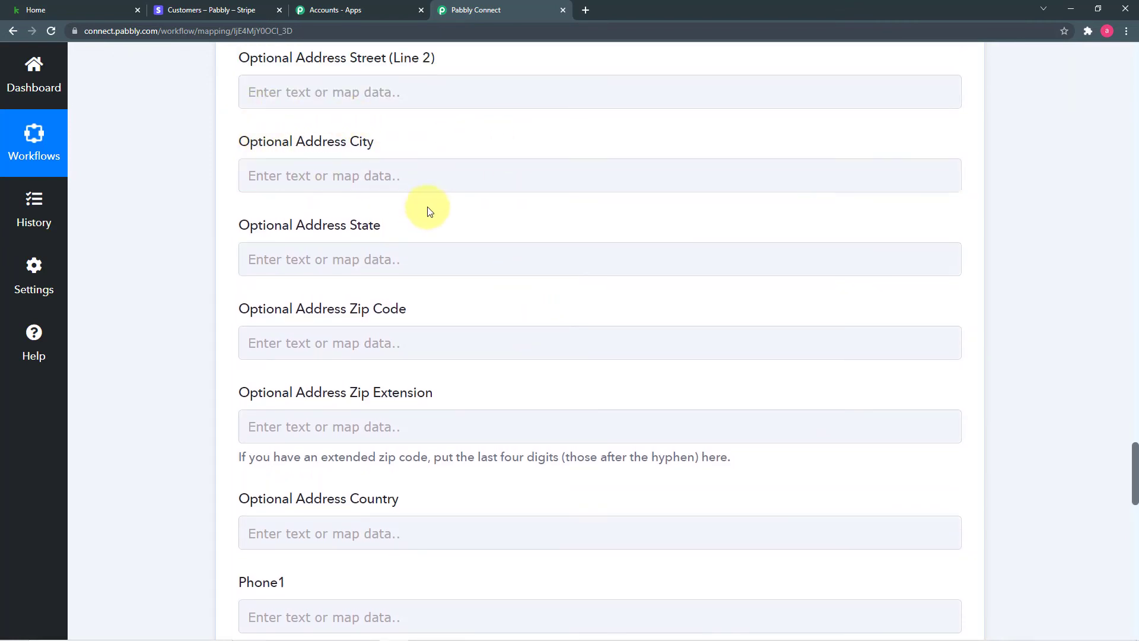
scroll(435, 150, down, 2)
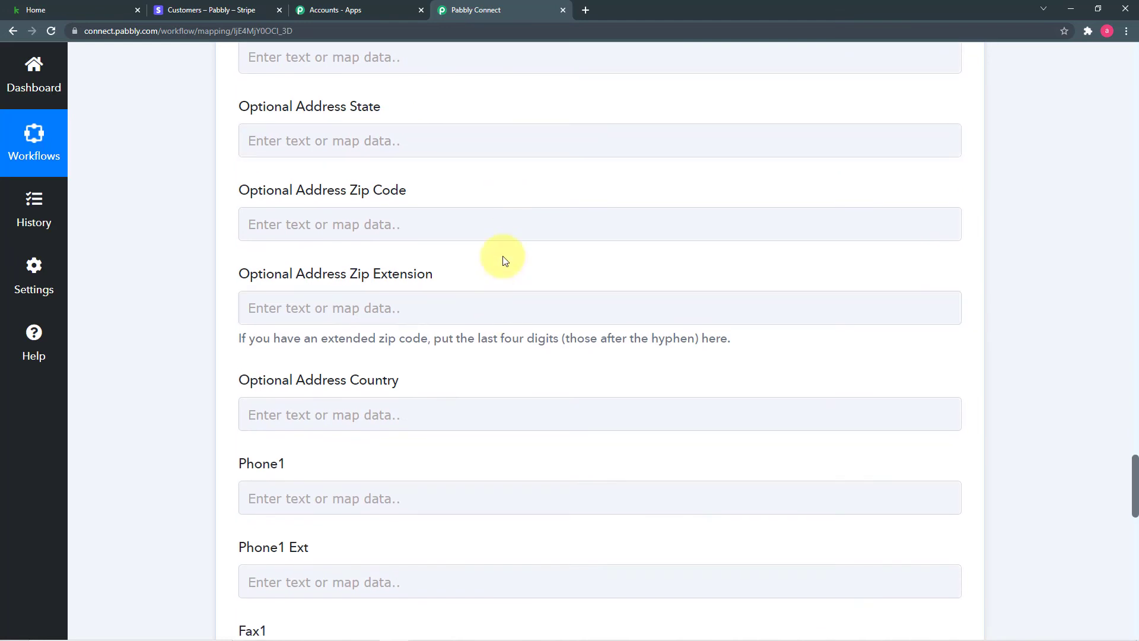
scroll(504, 261, down, 3)
scroll(504, 261, down, 2)
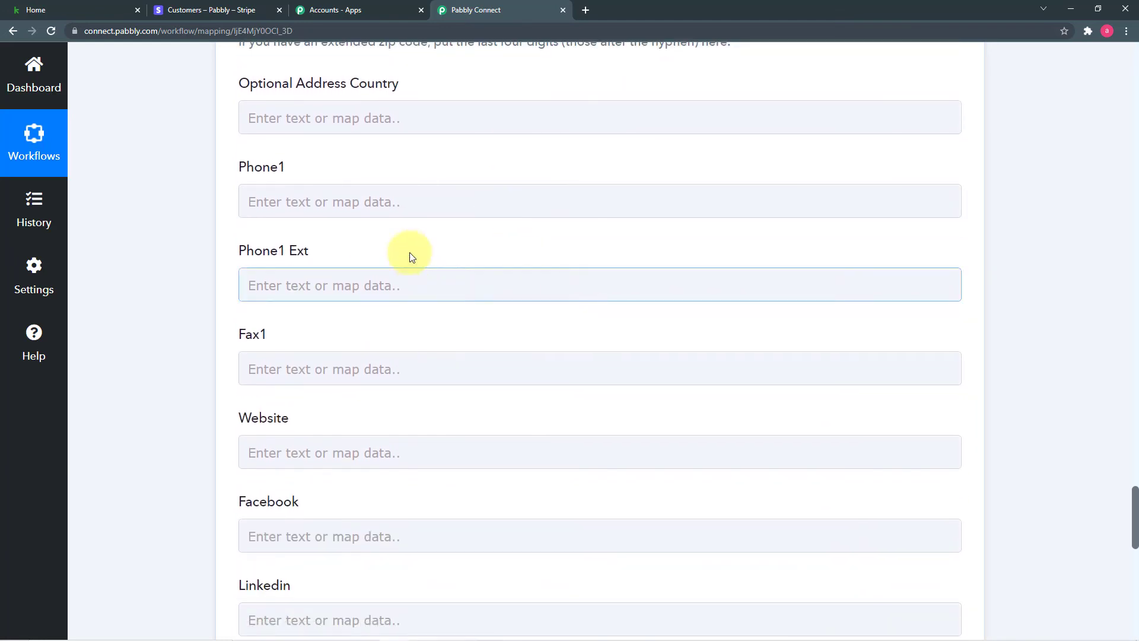
Map Stripe's 'Data Object Phone' from 1. Stripe: New Customer into the Keap Phone1 field.
click(427, 202)
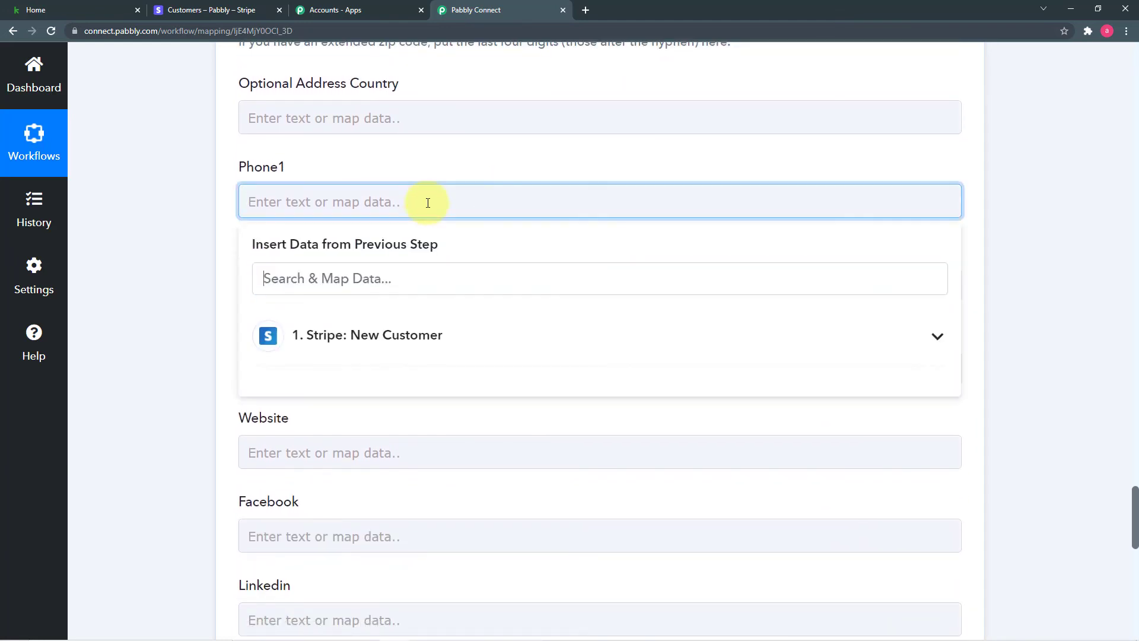
click(467, 350)
scroll(542, 465, down, 4)
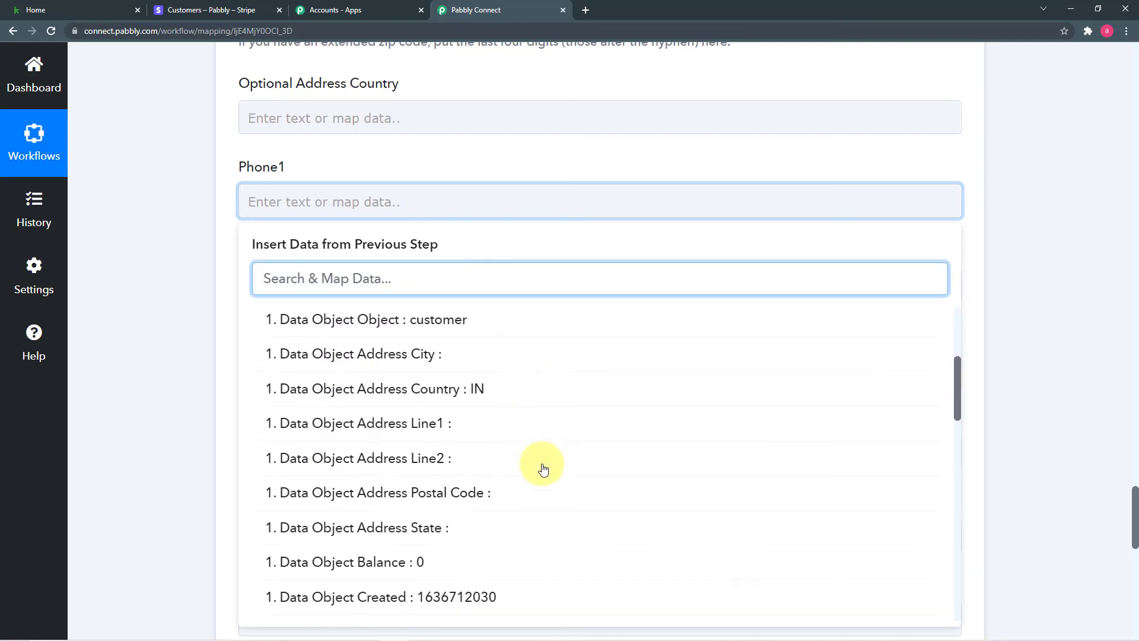
scroll(543, 469, down, 8)
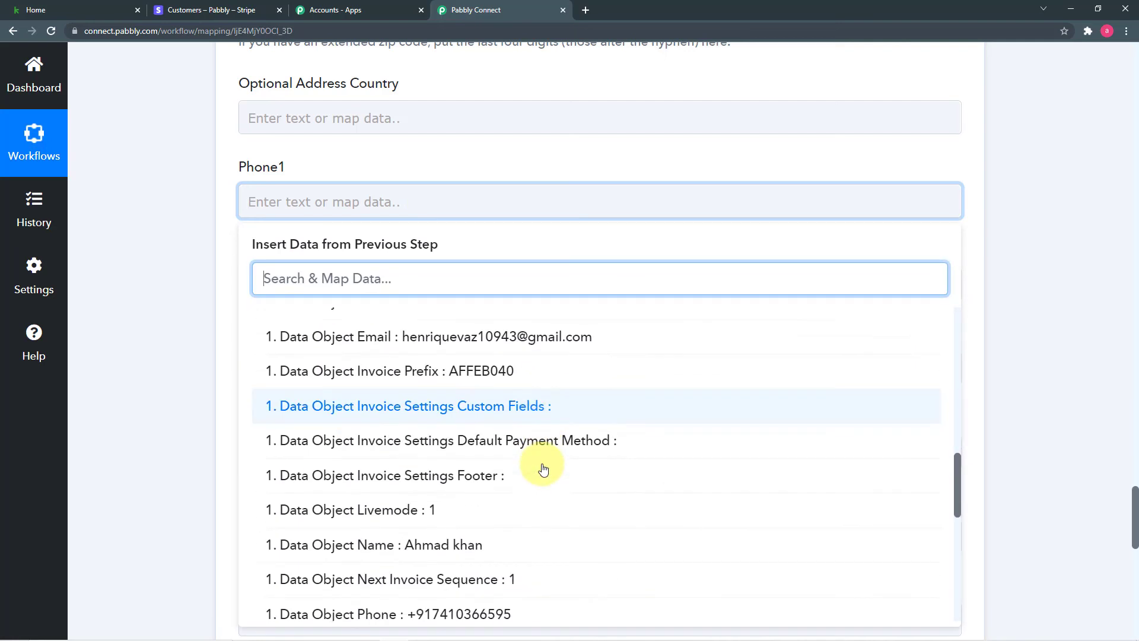
scroll(543, 469, down, 5)
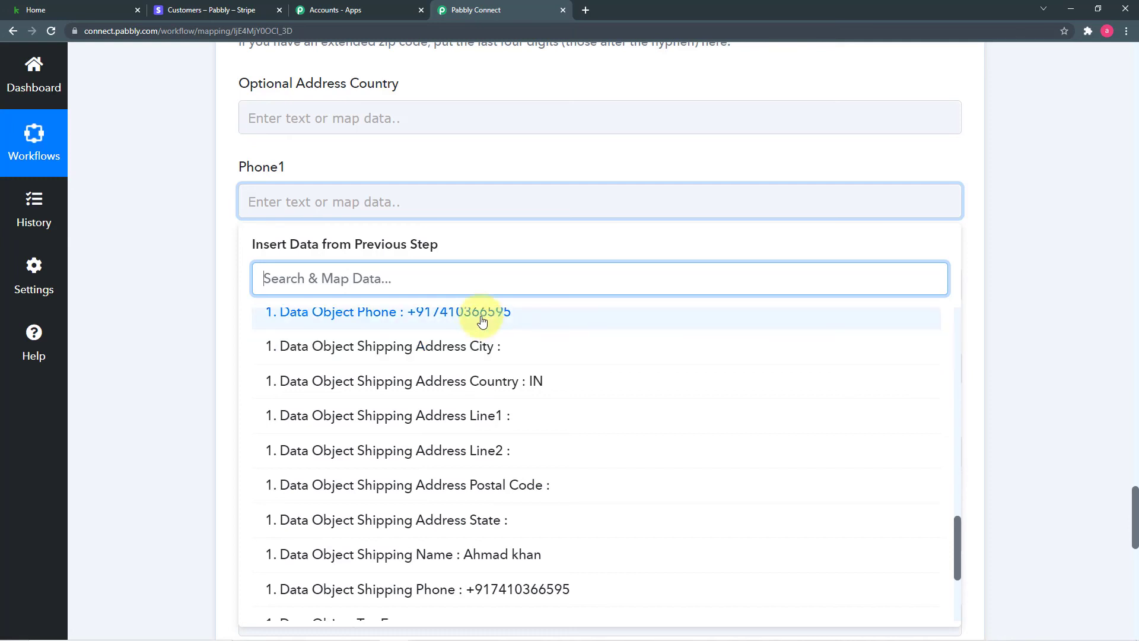
click(482, 320)
click(148, 234)
scroll(158, 255, down, 4)
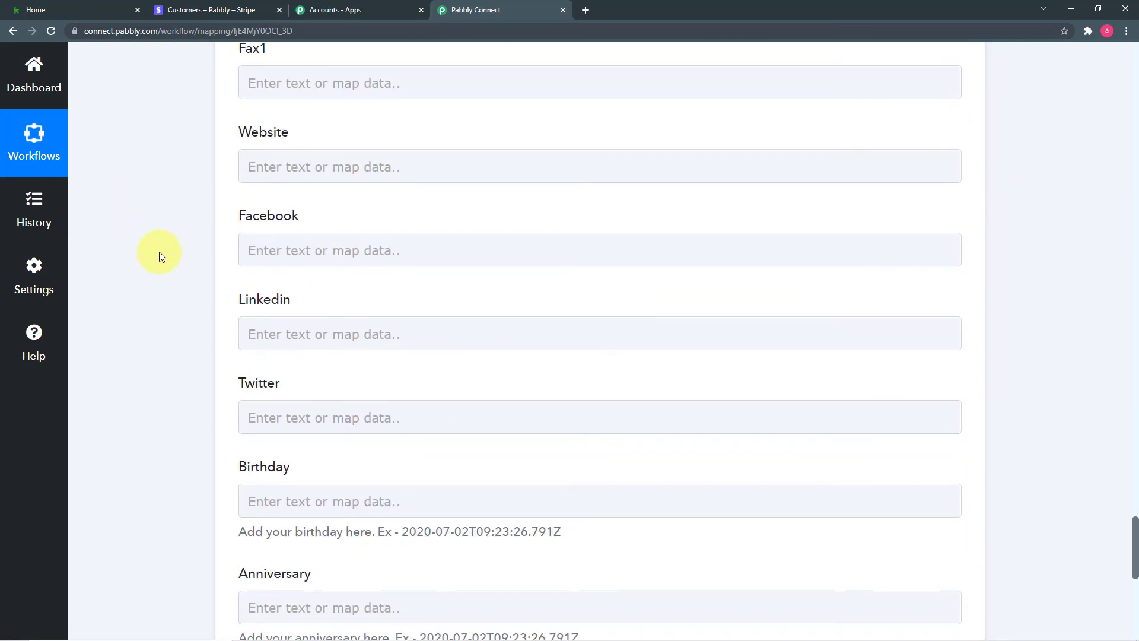
scroll(386, 292, down, 4)
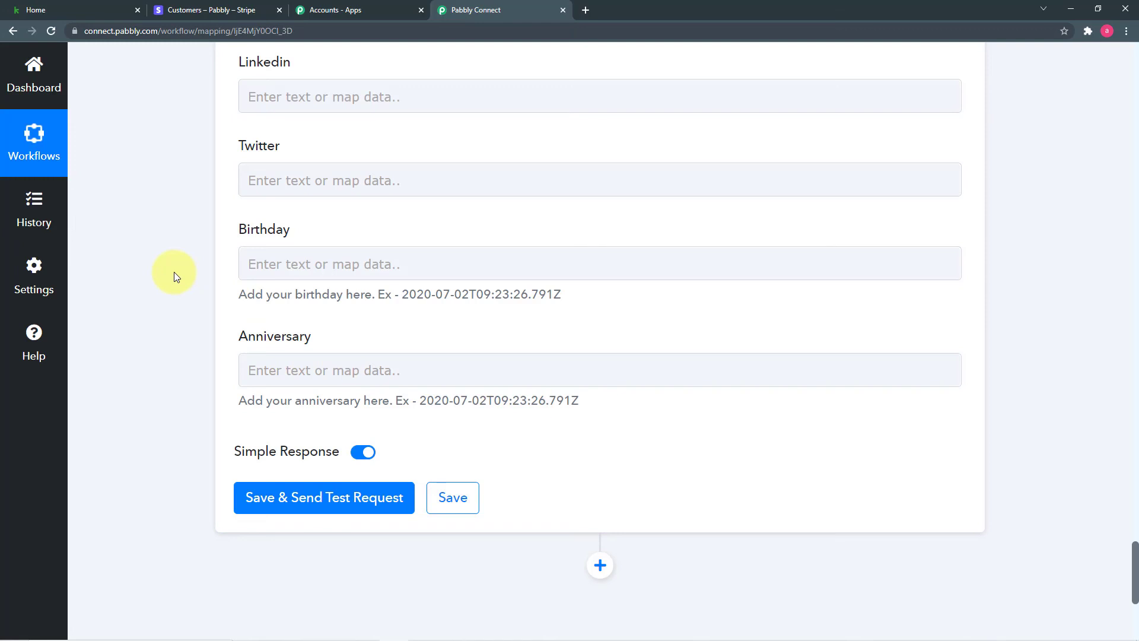
scroll(173, 272, up, 3)
scroll(174, 272, down, 2)
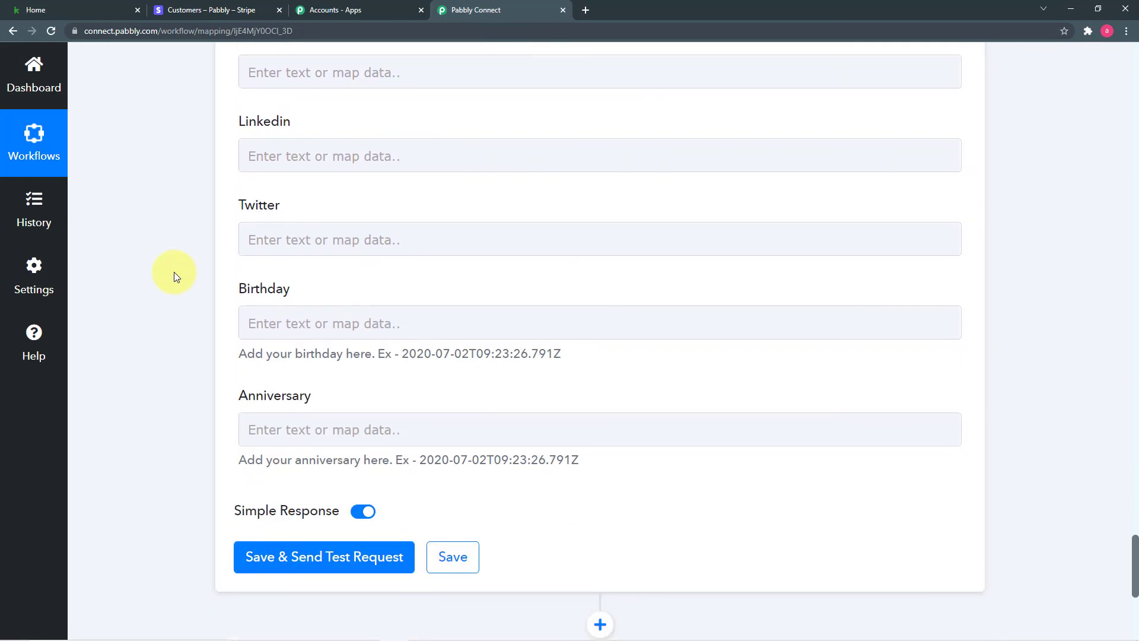
scroll(157, 263, down, 2)
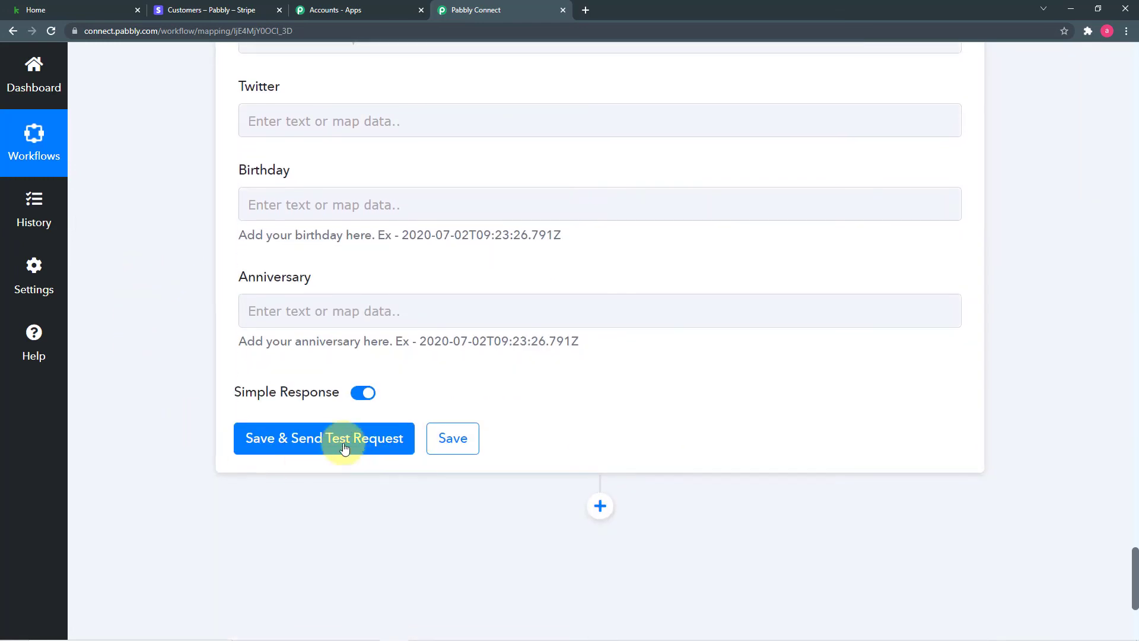
Save the Keap step and send a test request, which returns 'BILLING Country Code is invalid'.
scroll(511, 229, up, 3)
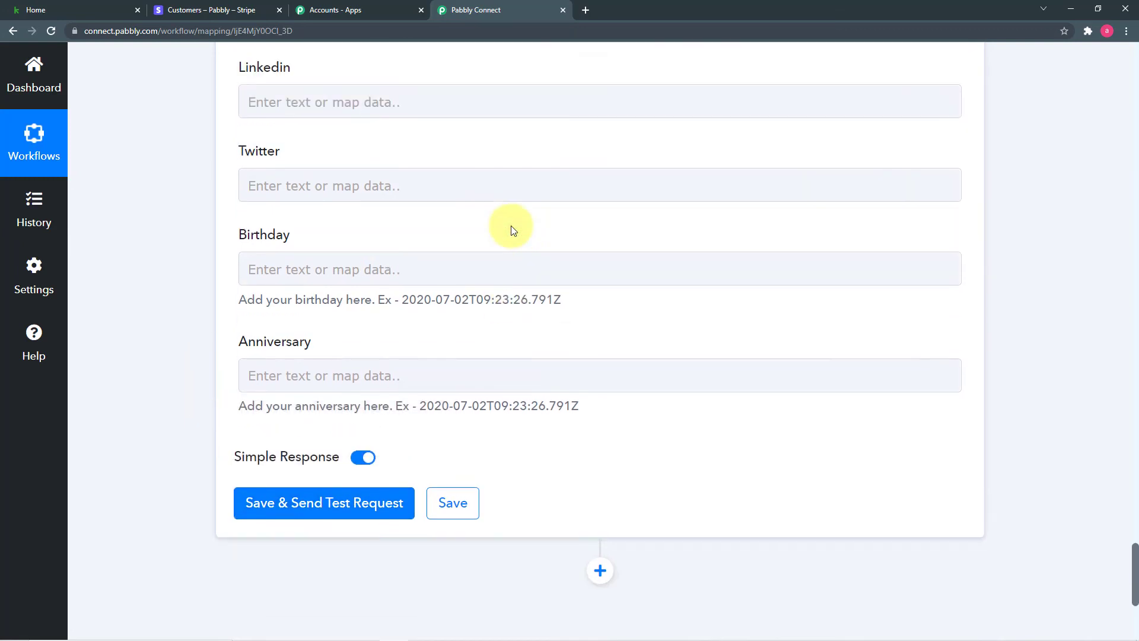
scroll(318, 216, up, 10)
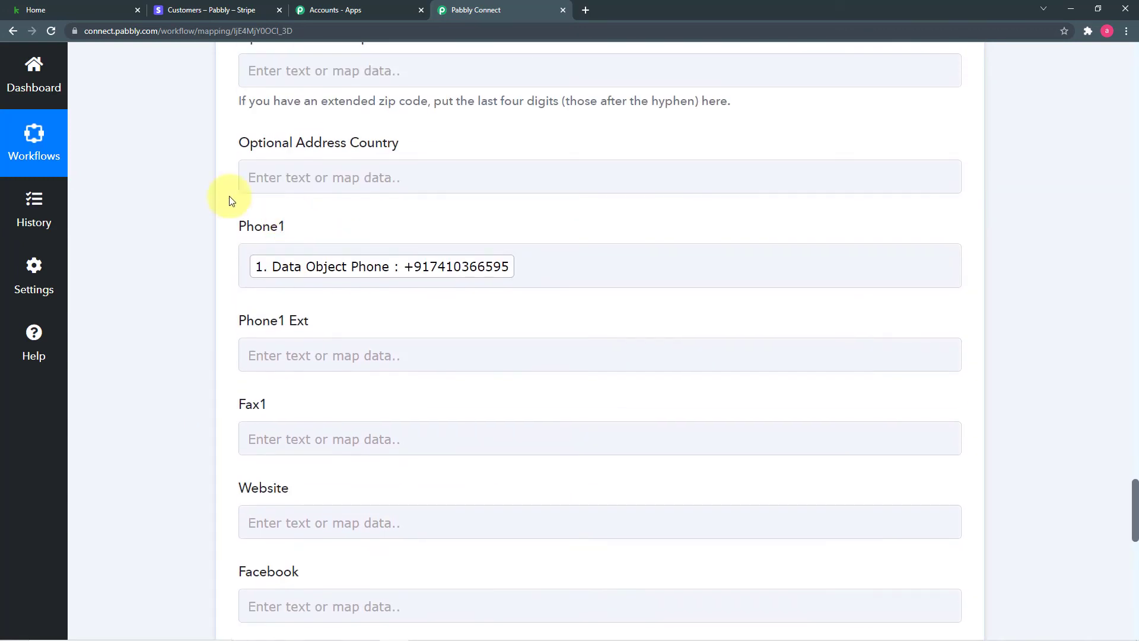
scroll(166, 170, down, 14)
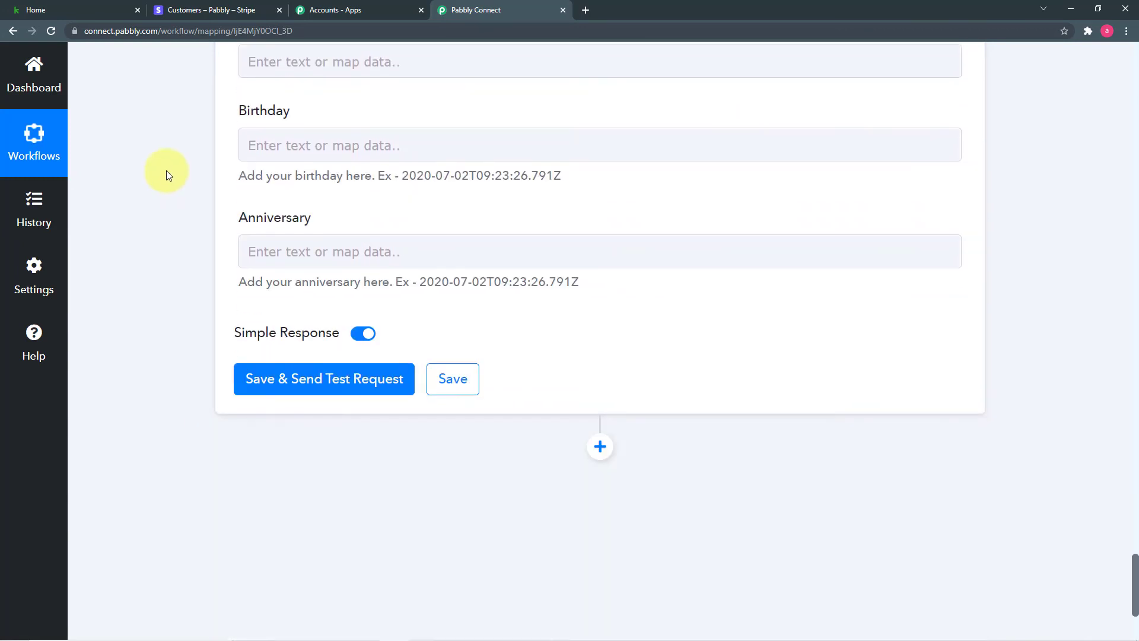
scroll(187, 248, down, 1)
click(274, 207)
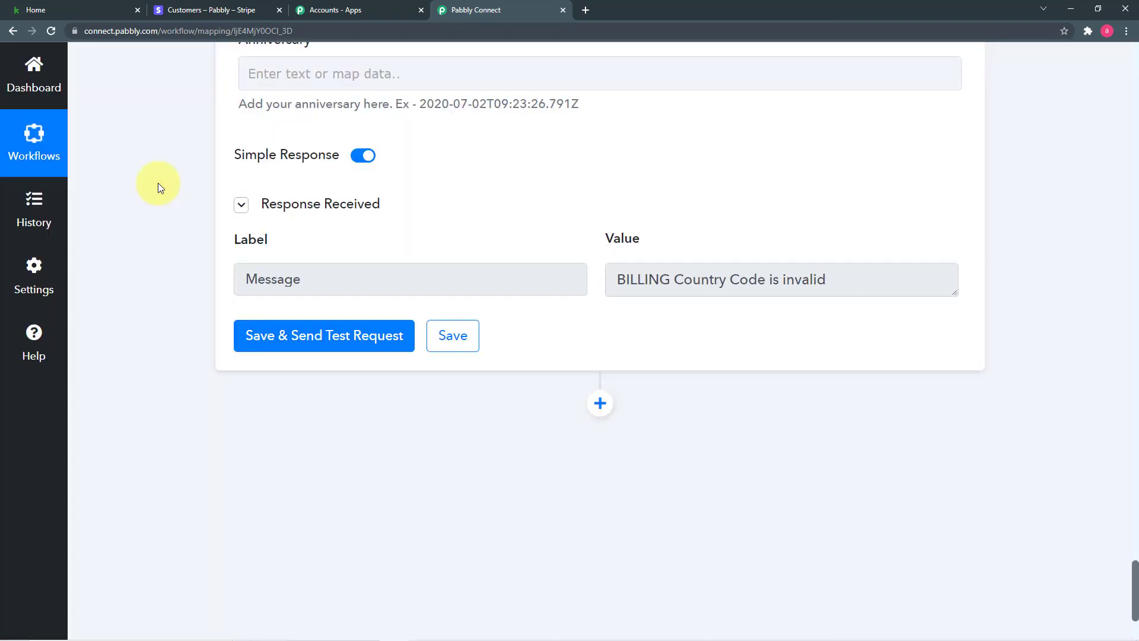
scroll(158, 188, up, 1)
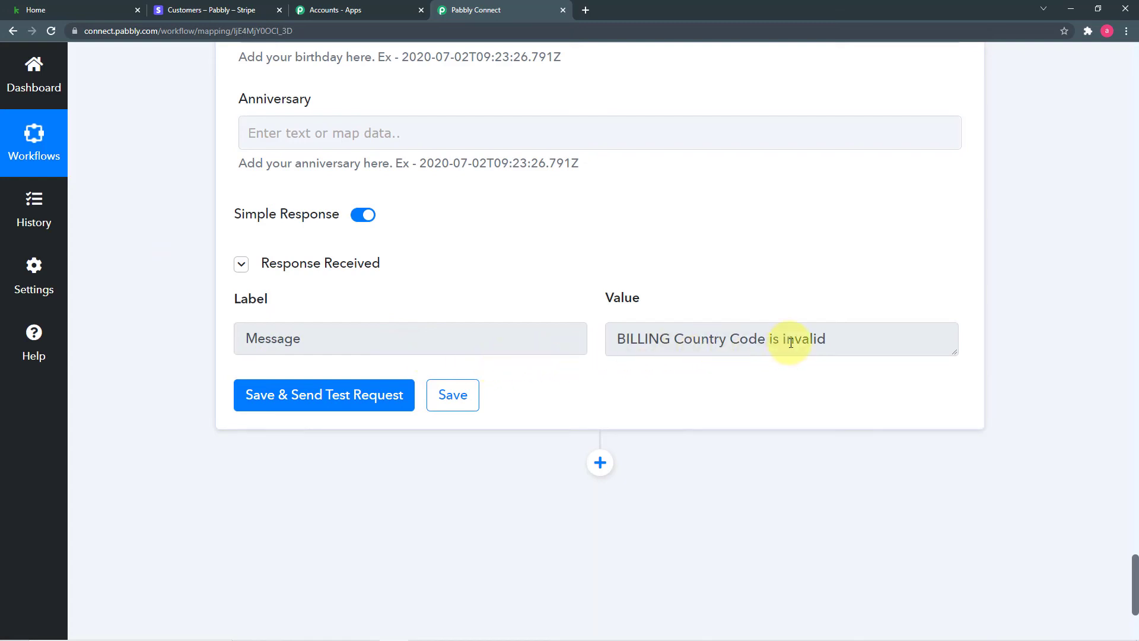
Replace the mapped IN value in Billing Address Country with the typed code IND.
scroll(564, 277, up, 15)
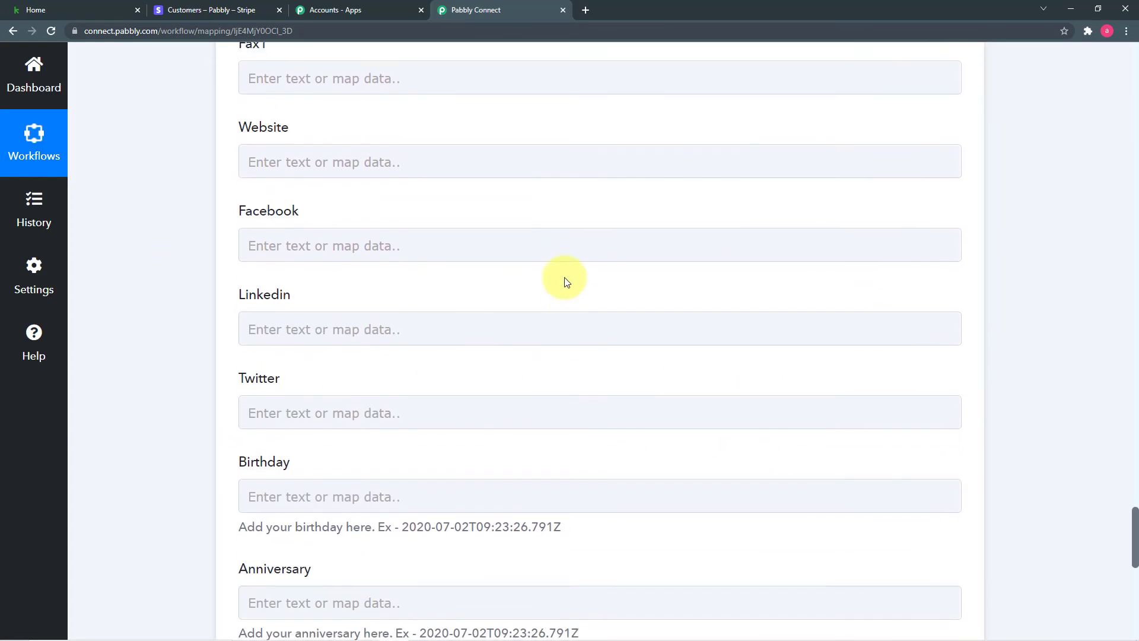
scroll(565, 276, up, 13)
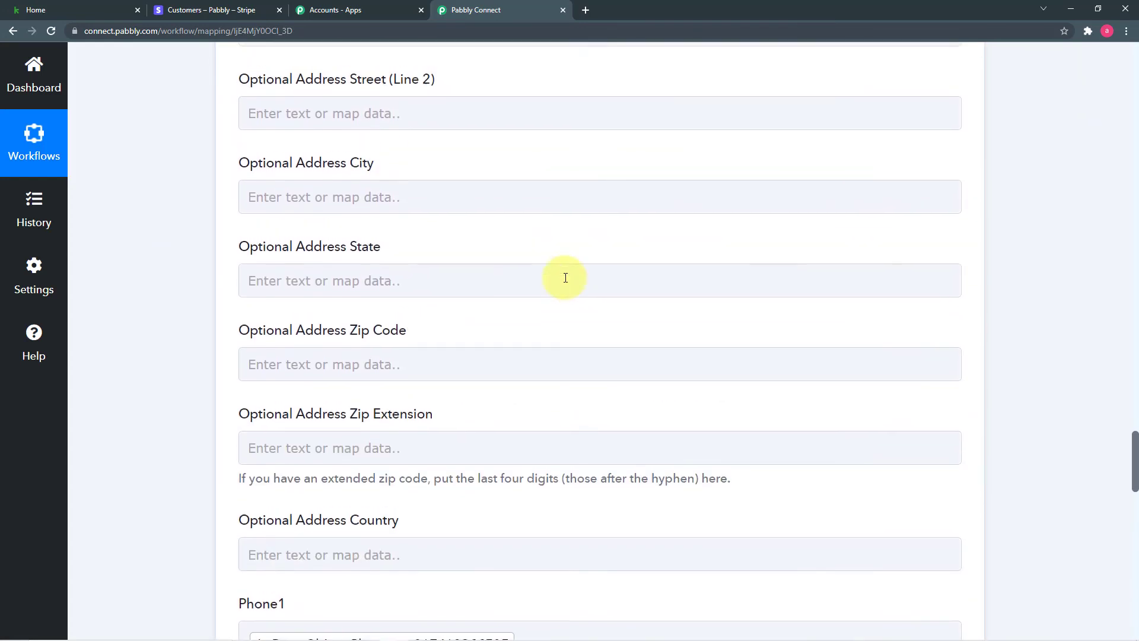
scroll(566, 277, up, 7)
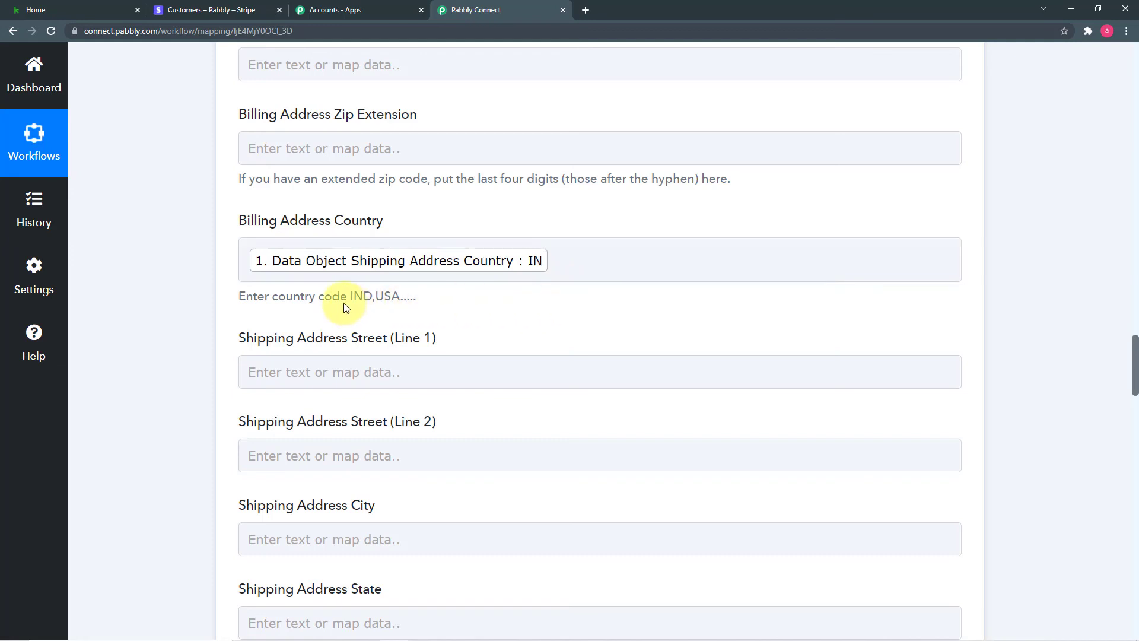
click(579, 269)
key(BackSpace)
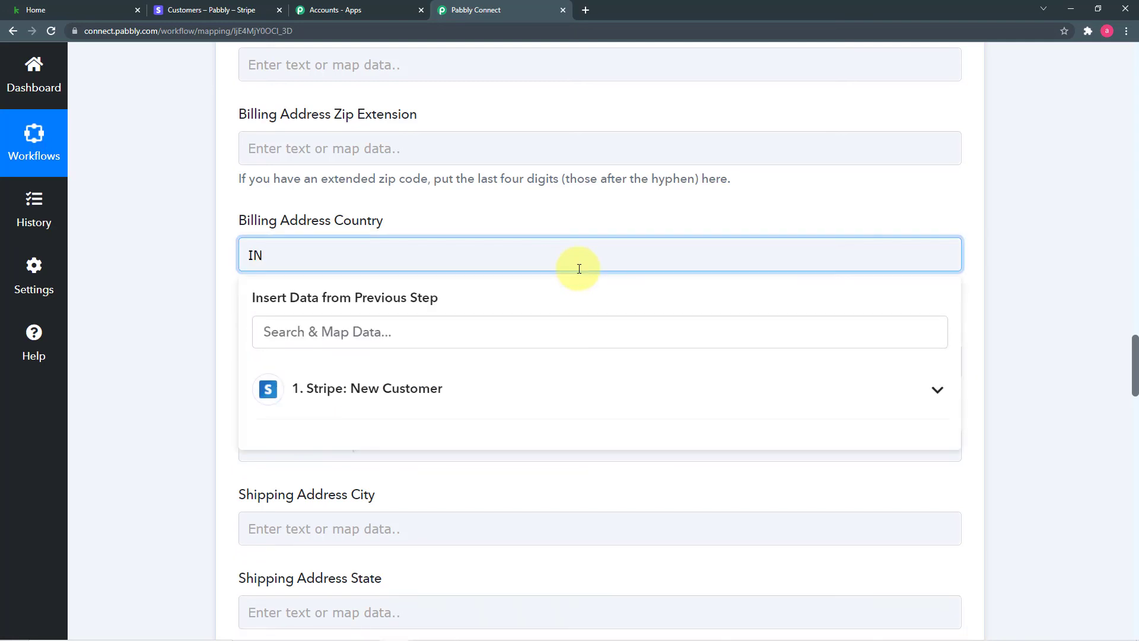
click(169, 263)
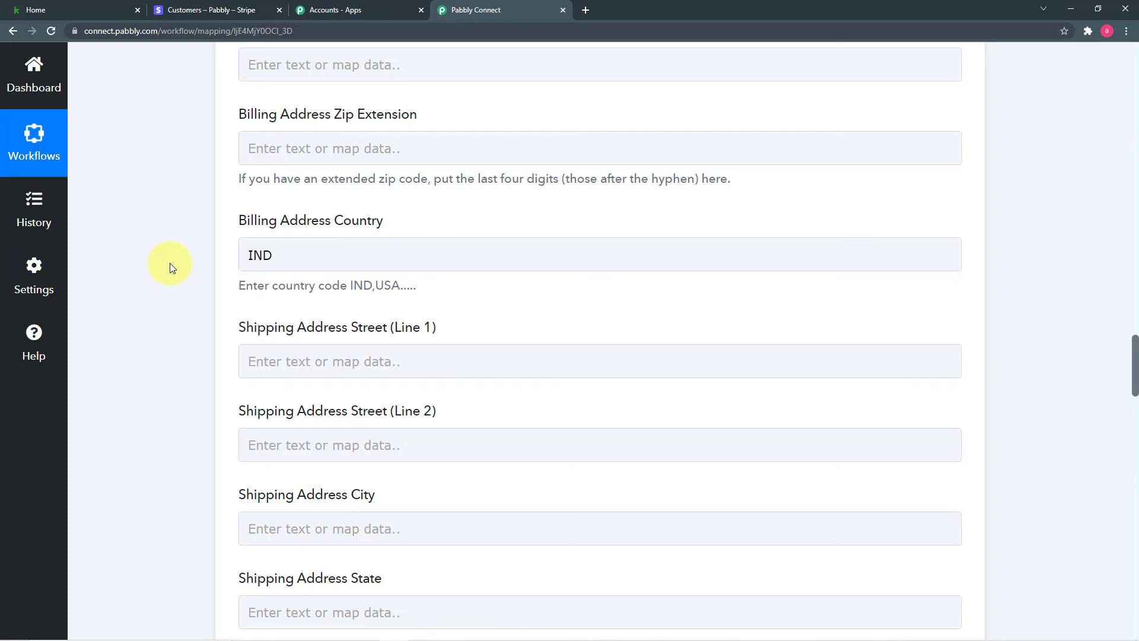
scroll(170, 263, down, 2)
scroll(383, 227, down, 20)
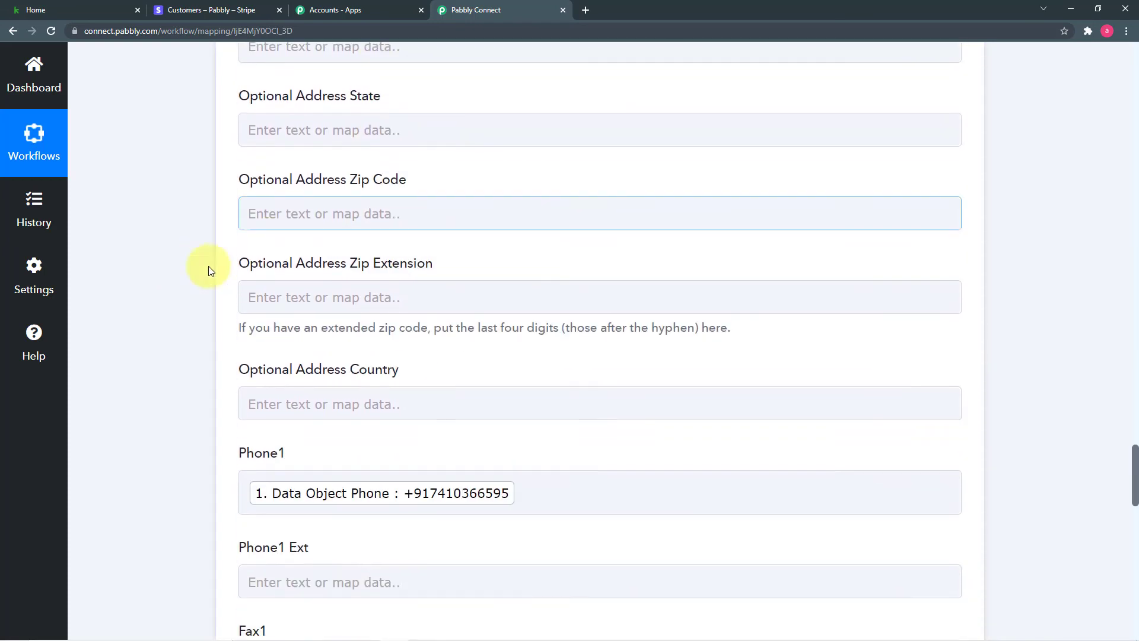
scroll(187, 273, down, 5)
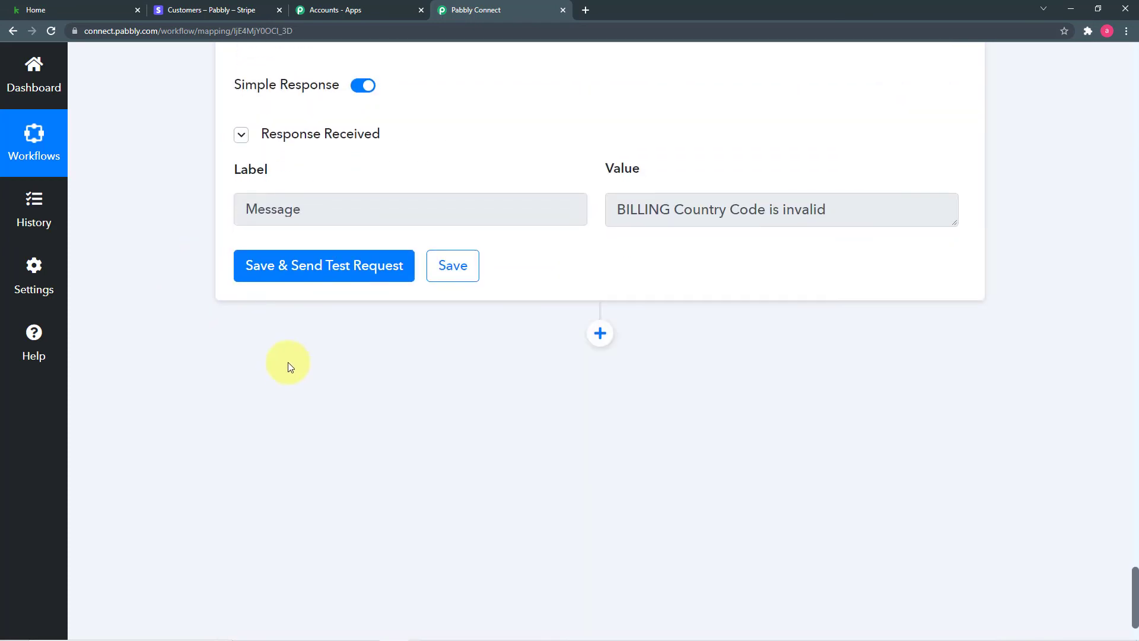
Resend the test so Keap returns contact Id 128 with country code IND and company ABCL Ltd.
click(331, 275)
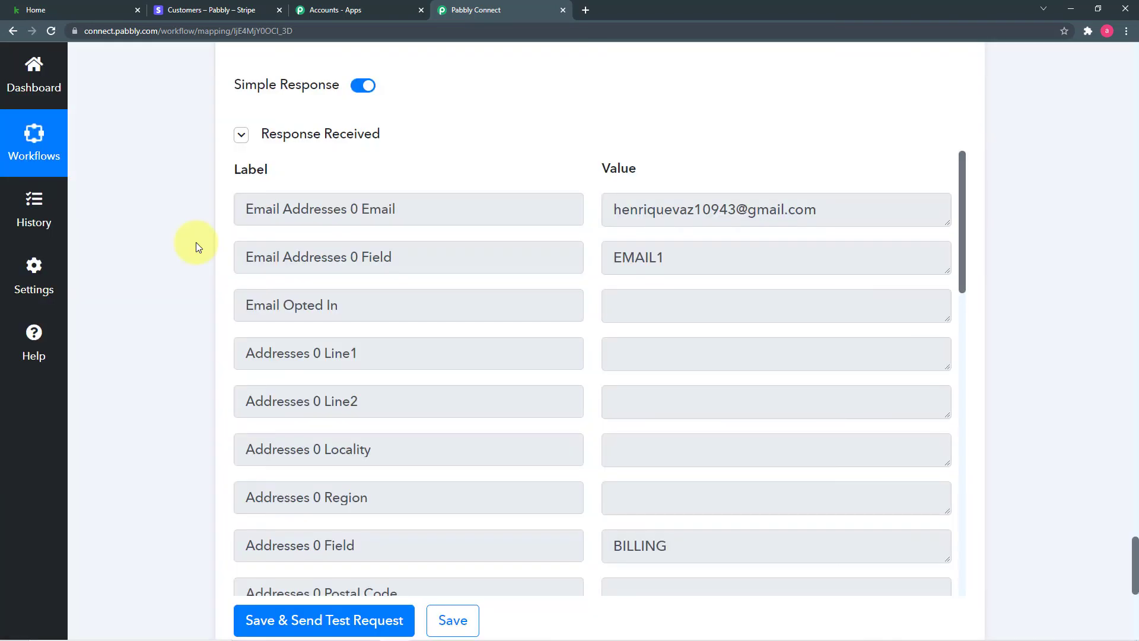
scroll(346, 280, down, 14)
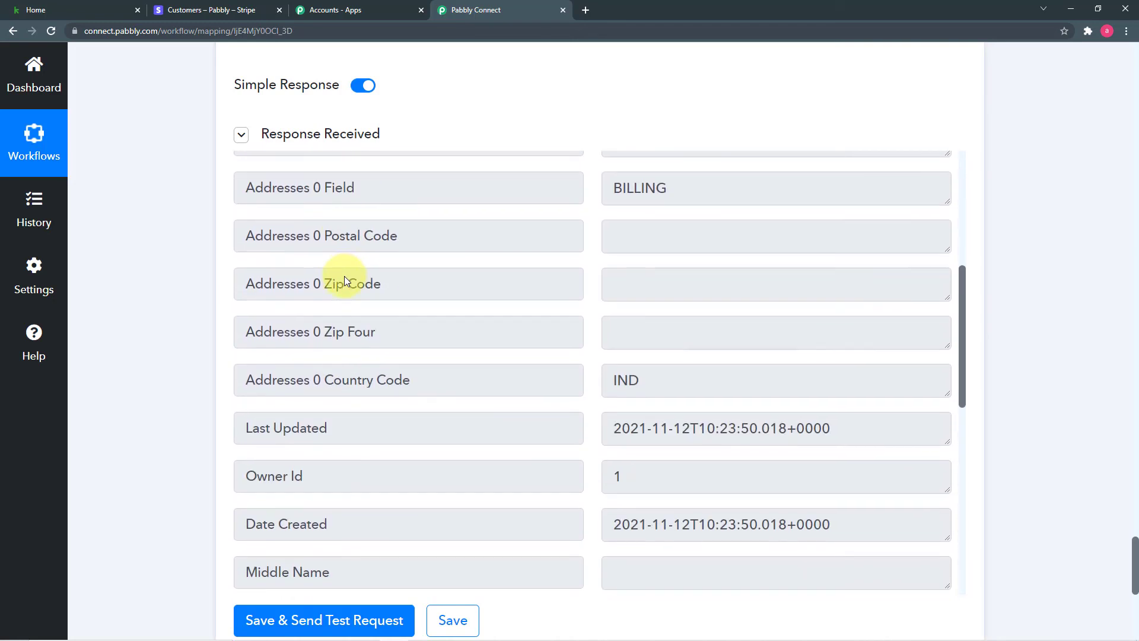
scroll(344, 280, down, 2)
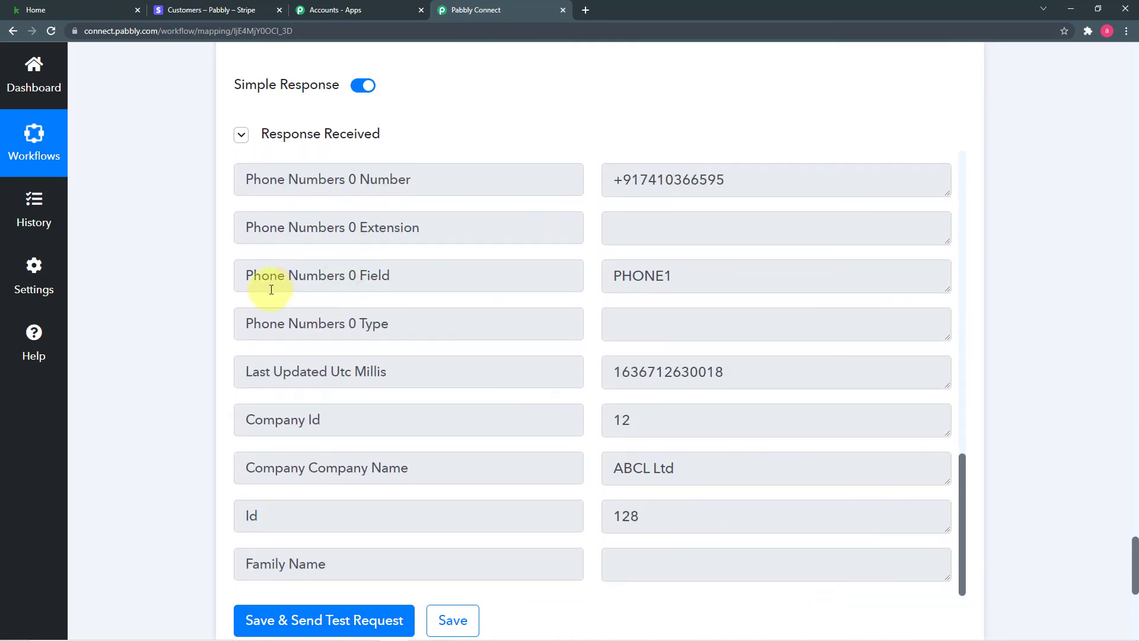
Check the new contact at the top of Keap's Contacts list, then return to the Pabbly Connect workflow.
click(73, 8)
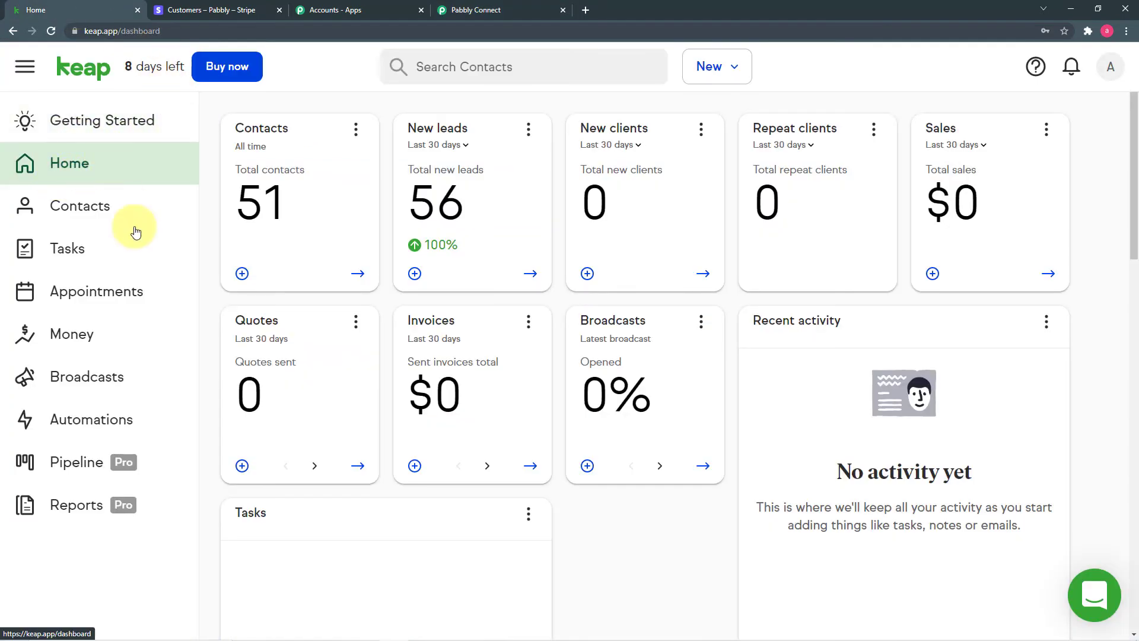
click(94, 222)
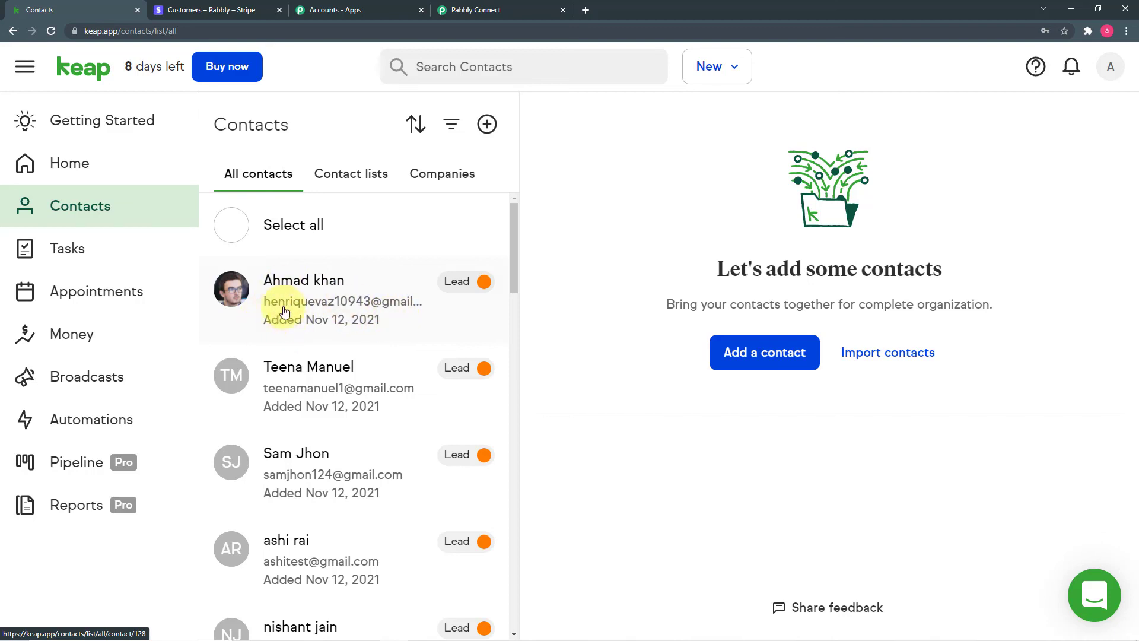
click(460, 10)
scroll(390, 253, down, 3)
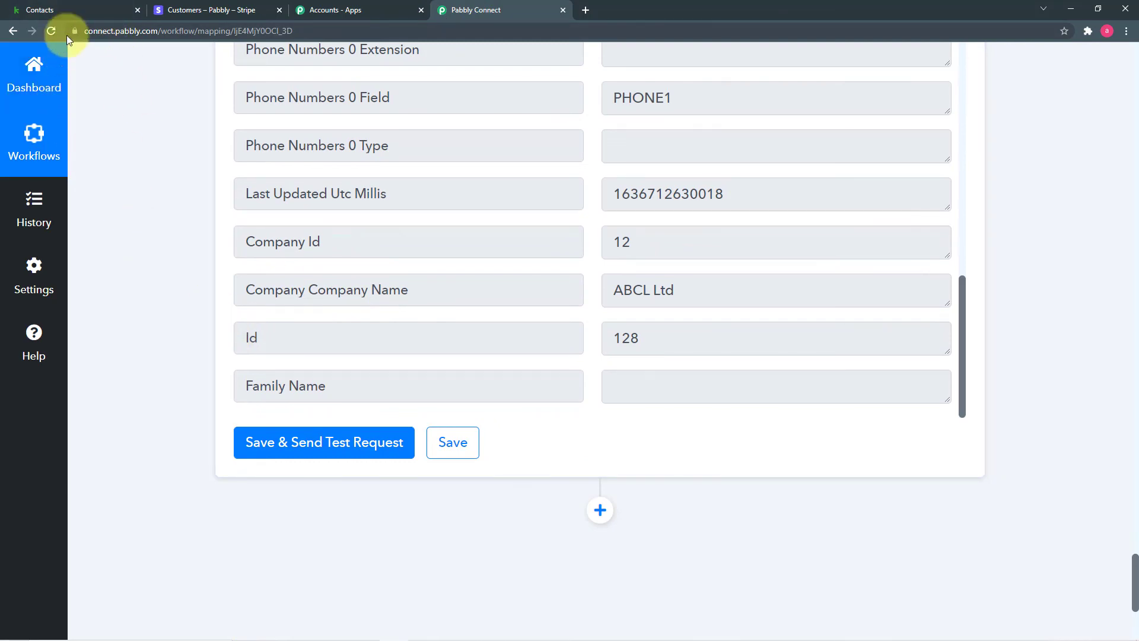
click(72, 7)
click(475, 10)
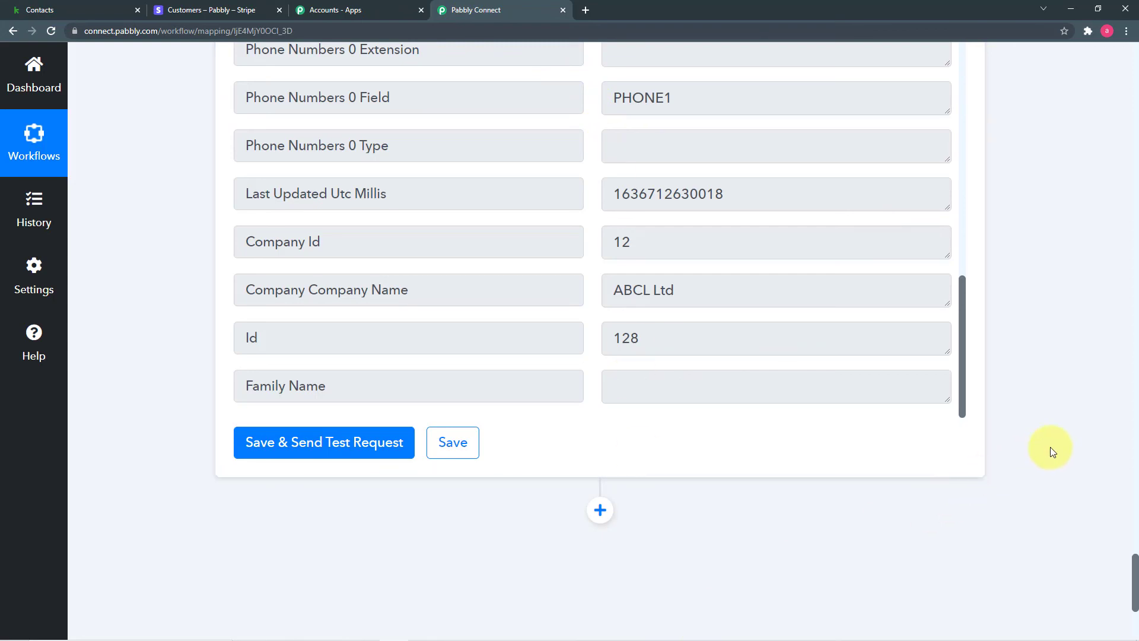
drag(1135, 584, 1135, 103)
scroll(1053, 194, up, 3)
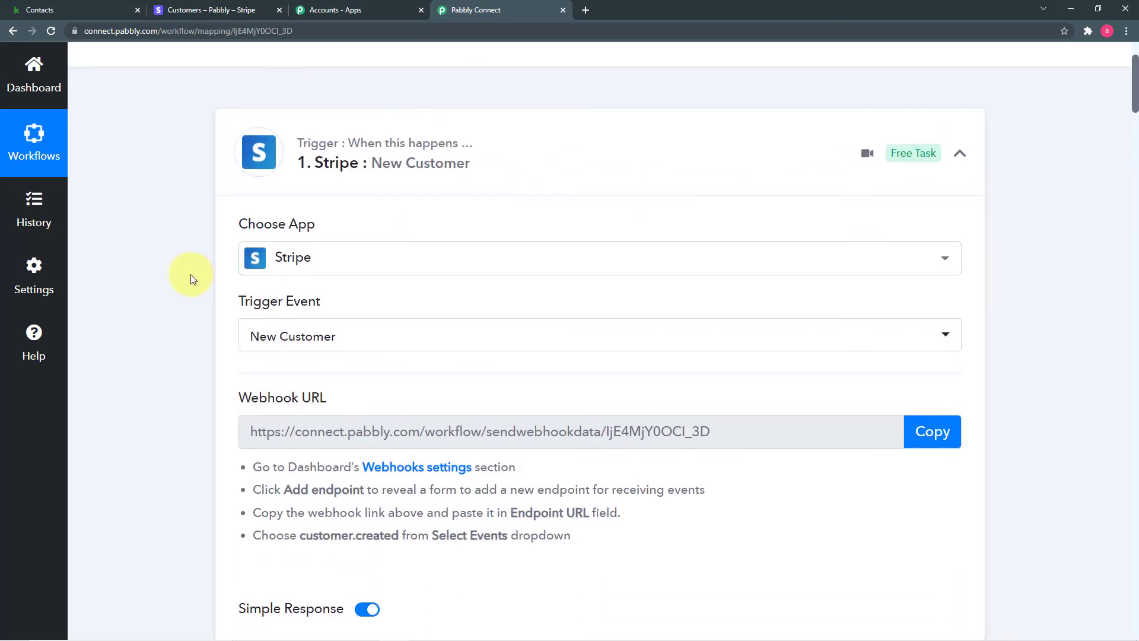
scroll(344, 294, down, 2)
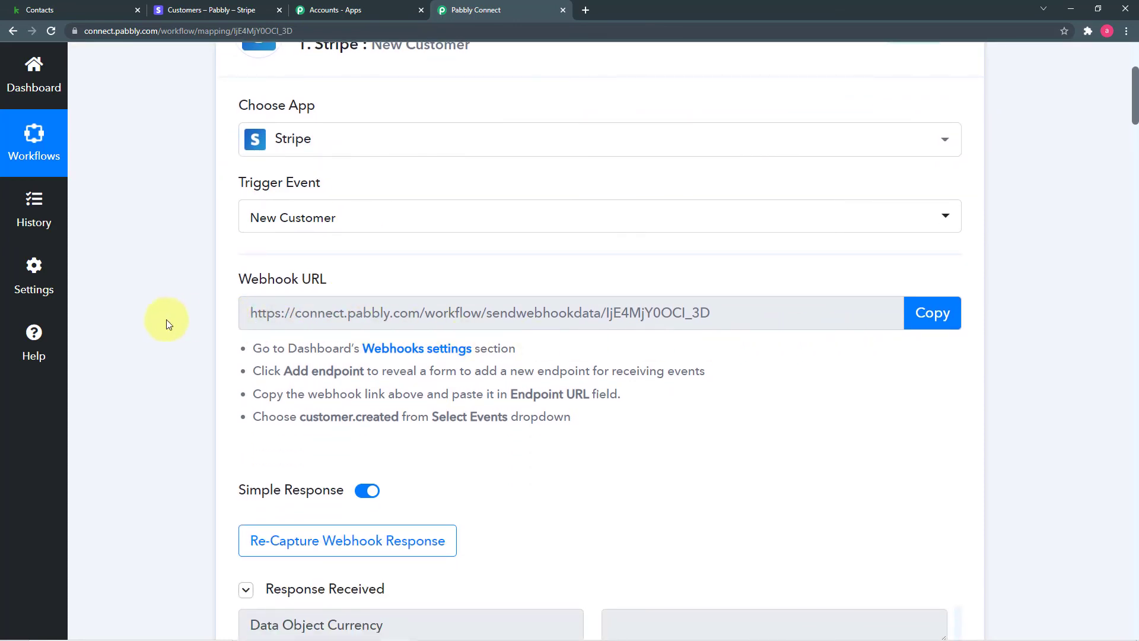
scroll(165, 319, down, 5)
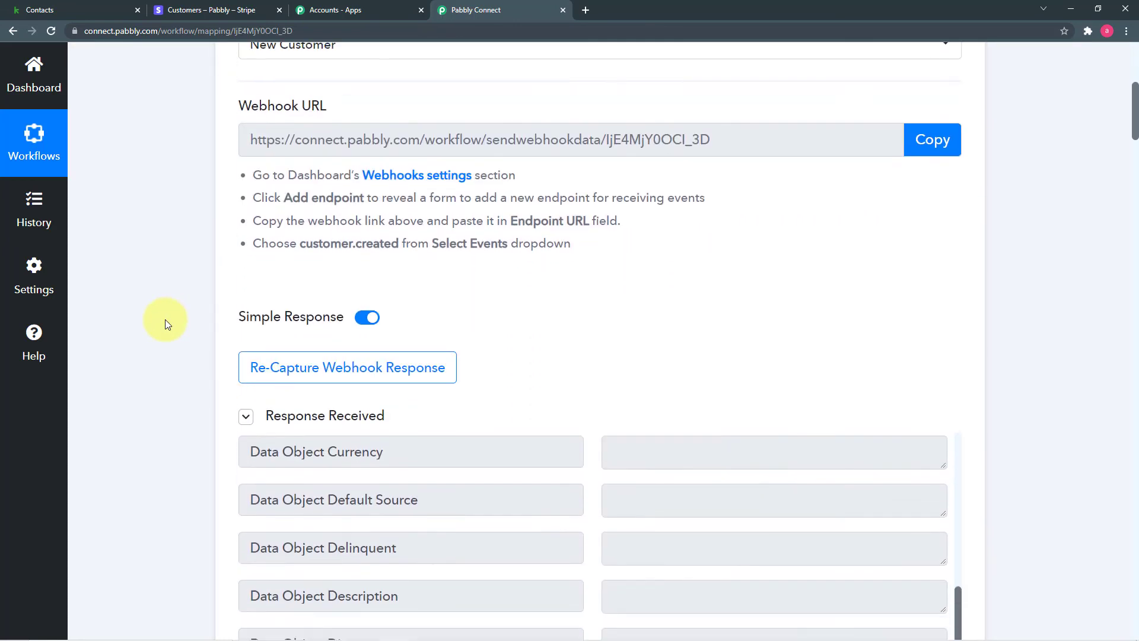
scroll(165, 320, down, 4)
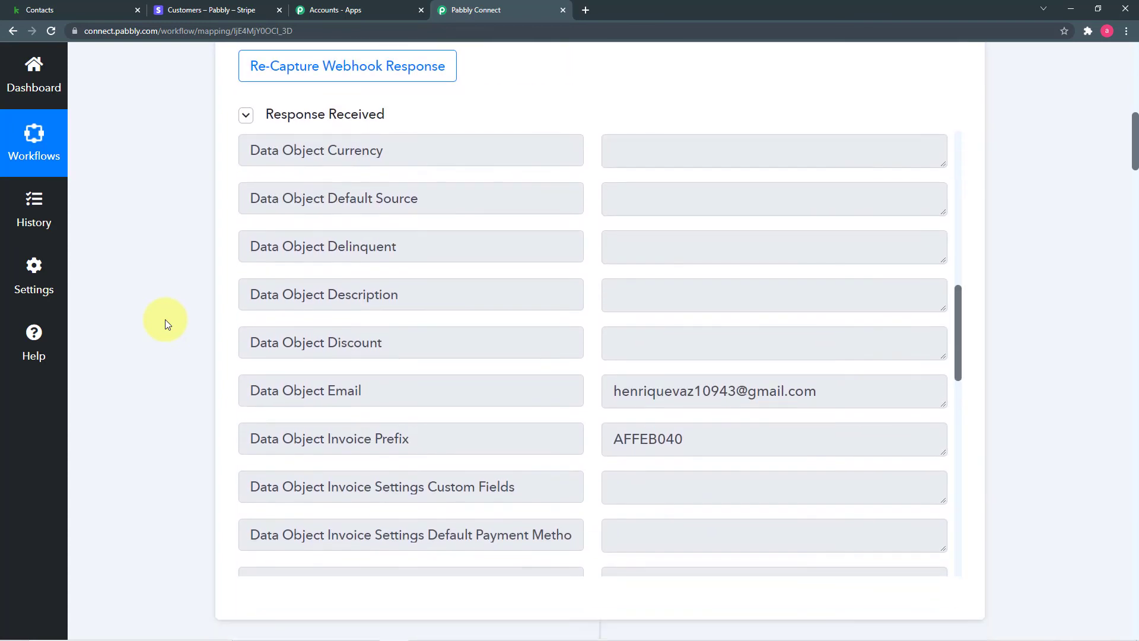
scroll(335, 300, up, 3)
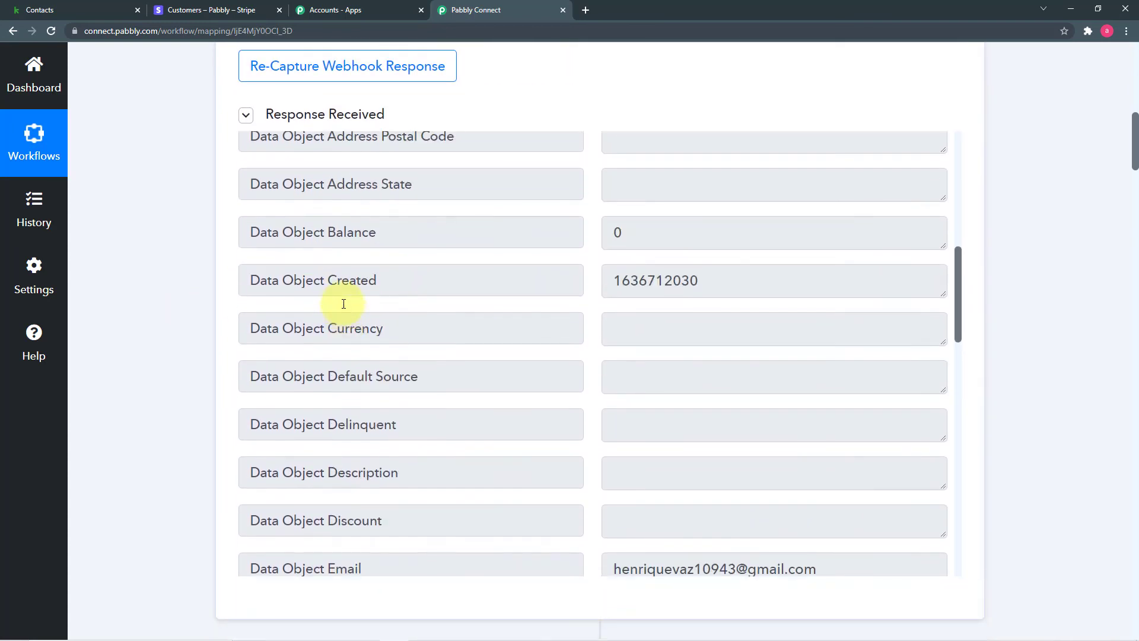
scroll(165, 280, up, 2)
scroll(158, 277, up, 1)
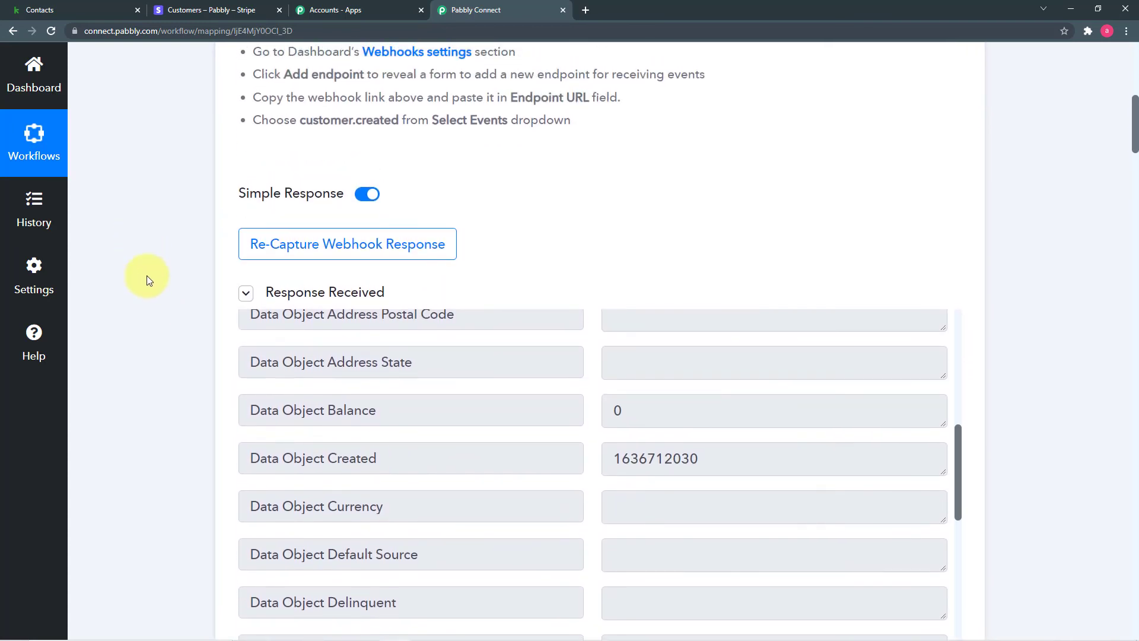
scroll(224, 330, down, 3)
scroll(415, 310, down, 10)
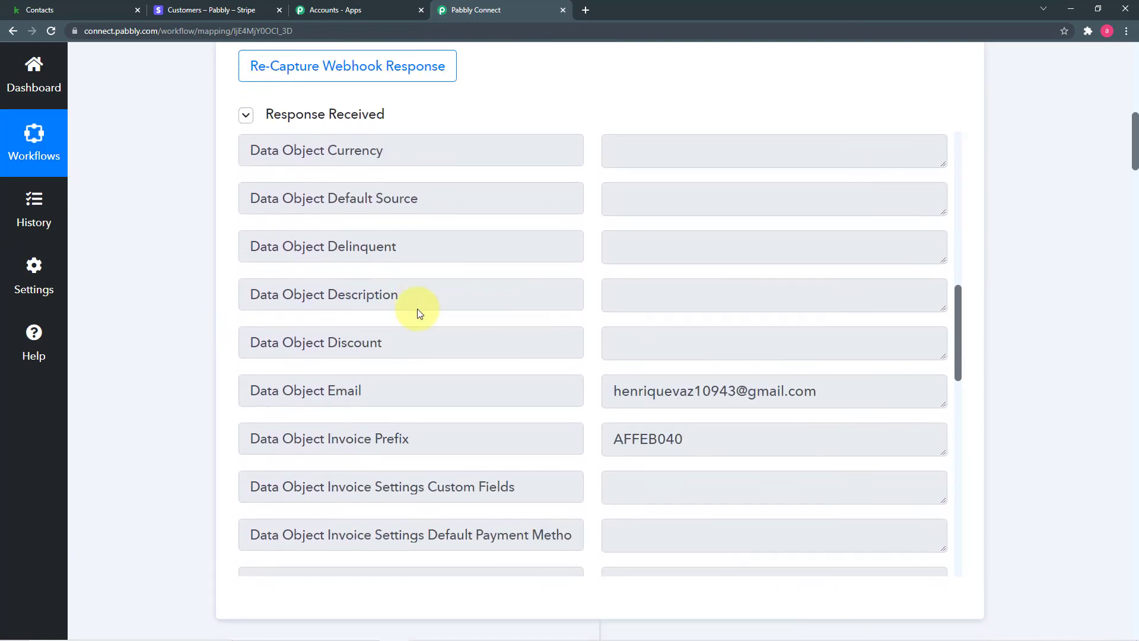
scroll(419, 309, down, 6)
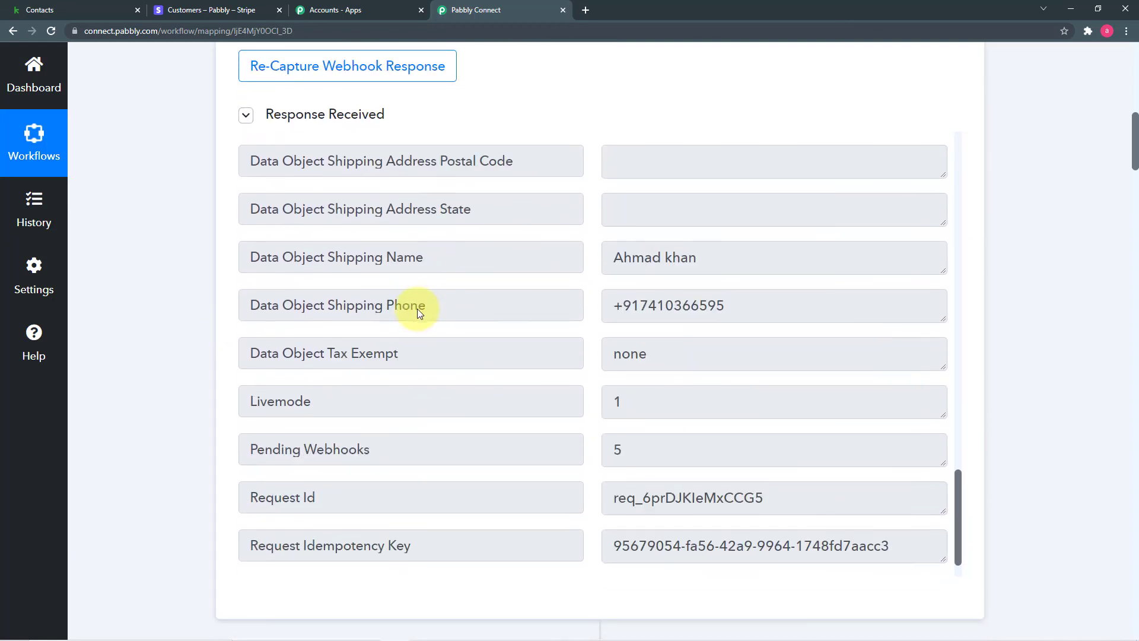
scroll(117, 301, down, 2)
scroll(114, 297, down, 6)
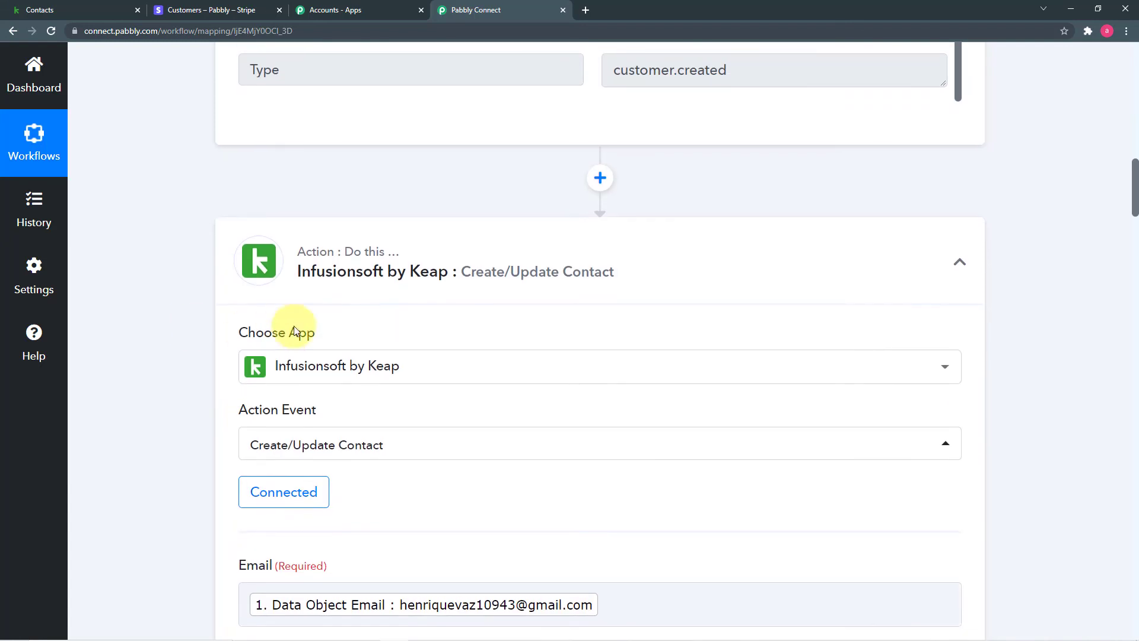
scroll(419, 293, down, 1)
scroll(420, 292, down, 1)
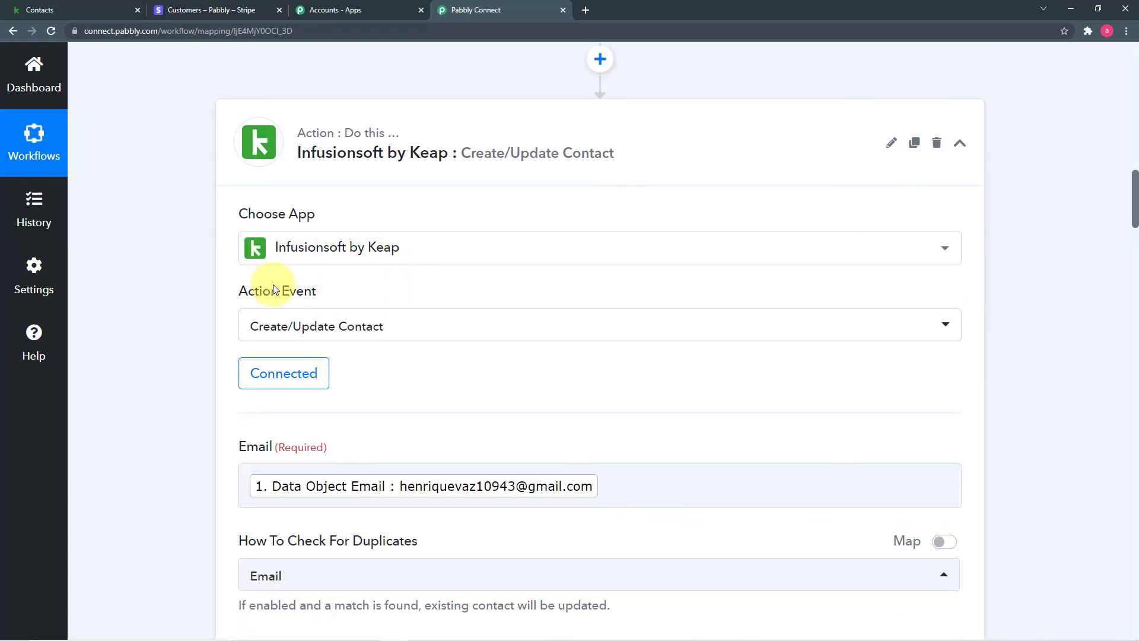
scroll(161, 285, down, 2)
scroll(162, 289, down, 2)
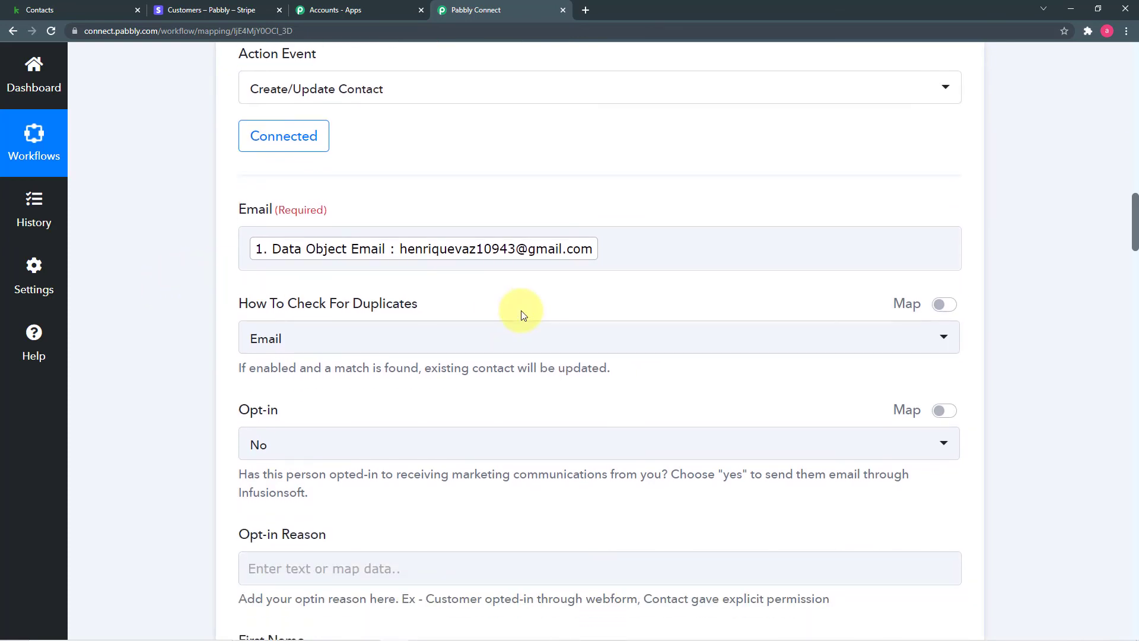
scroll(231, 296, down, 9)
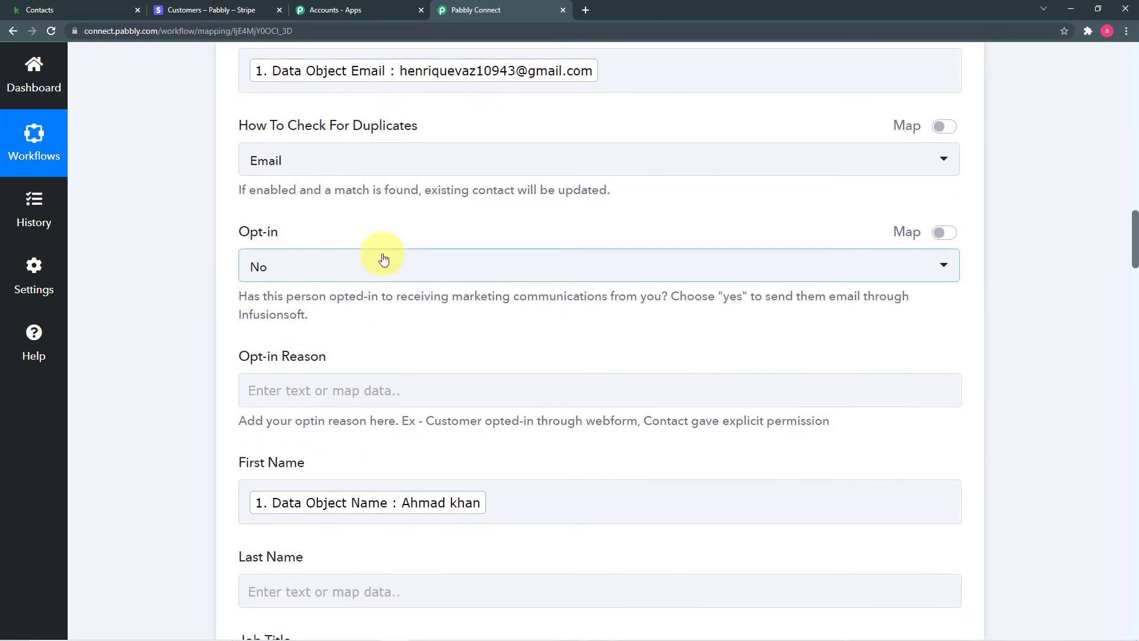
scroll(383, 260, down, 5)
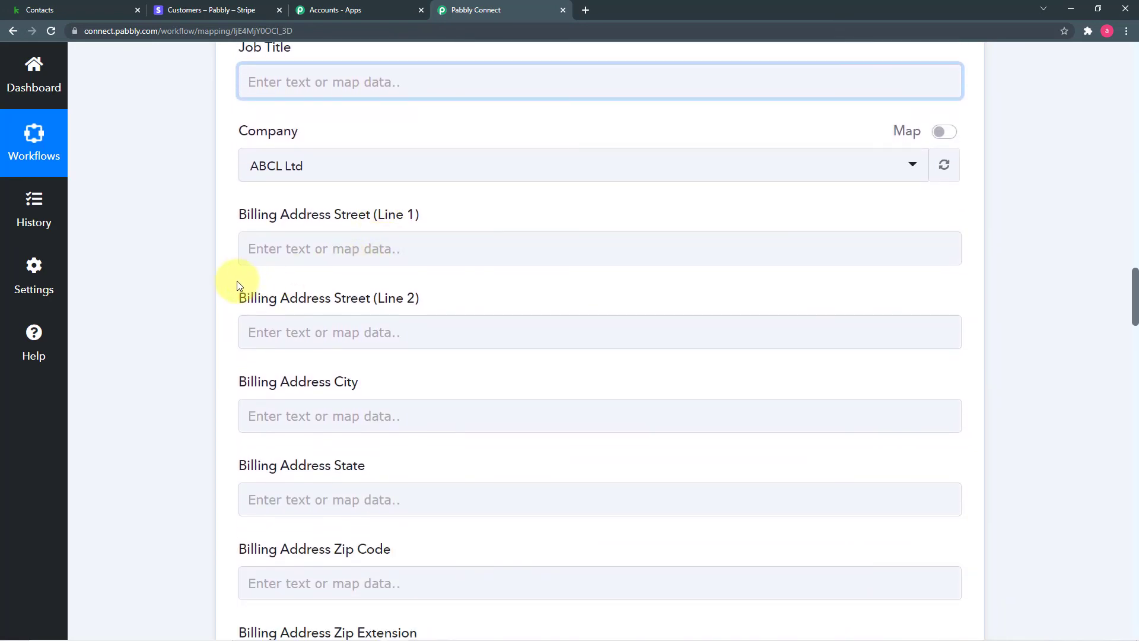
scroll(192, 283, down, 1)
scroll(191, 282, down, 10)
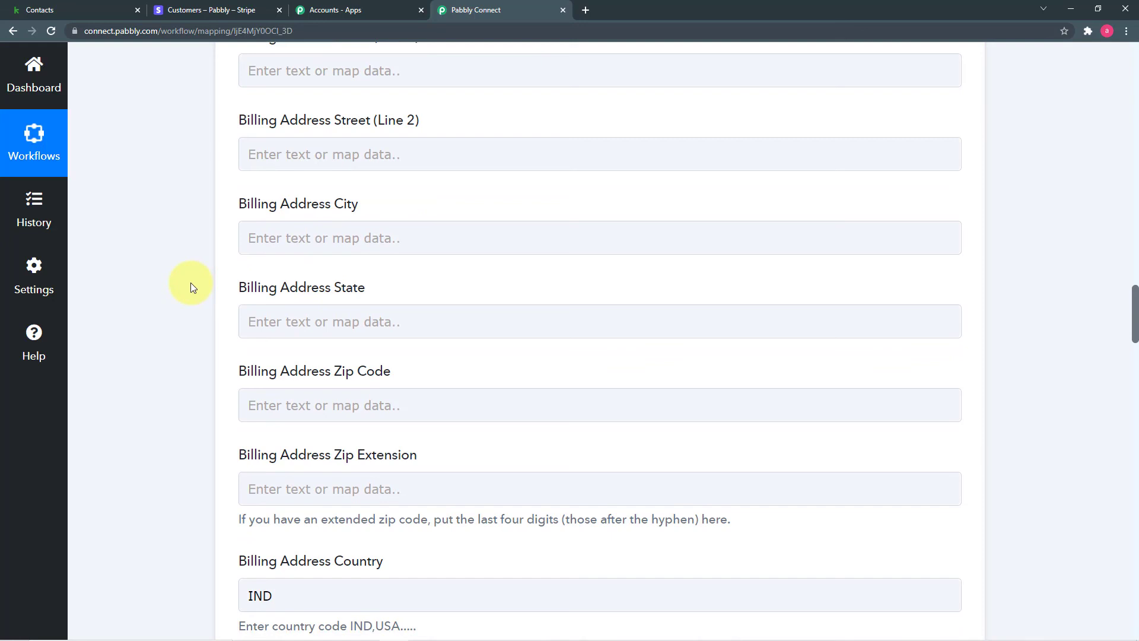
scroll(190, 282, down, 5)
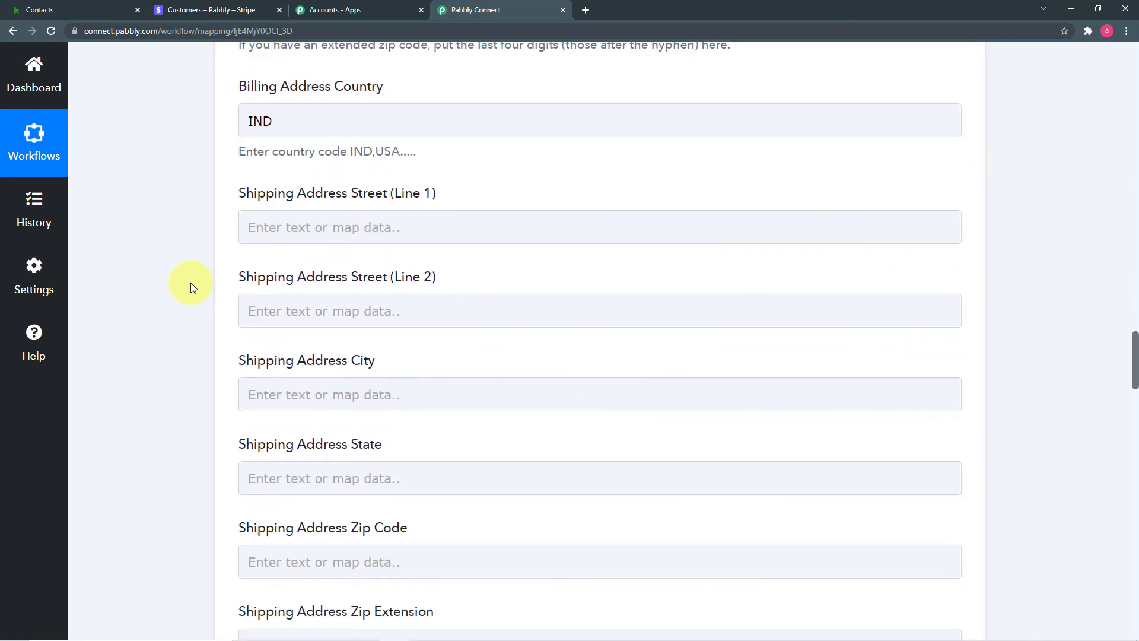
click(389, 375)
scroll(196, 318, down, 10)
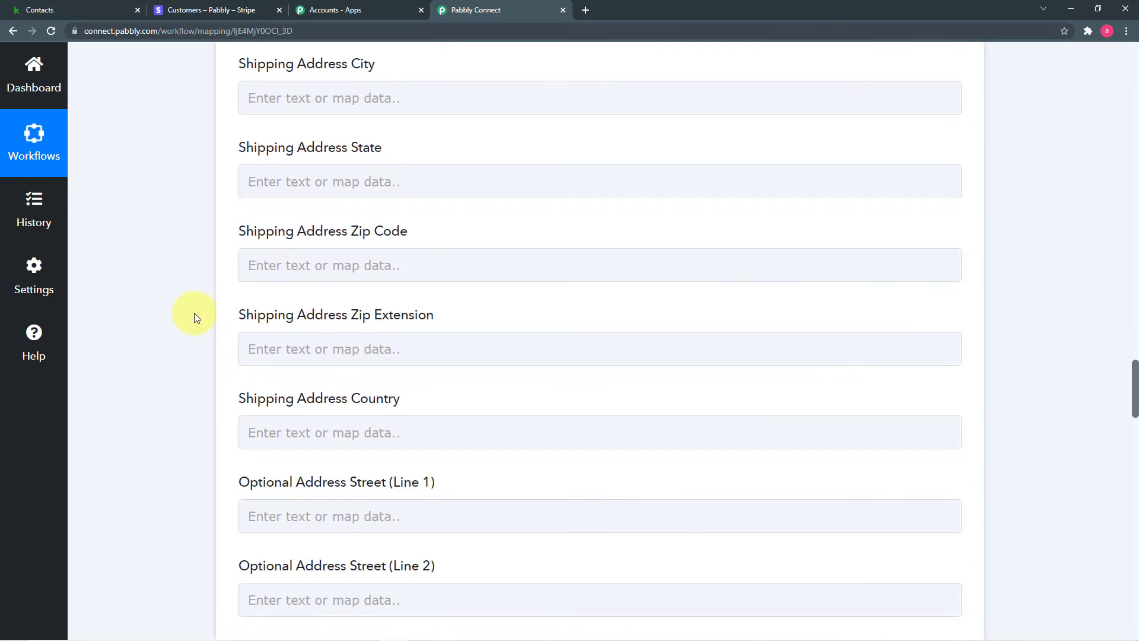
scroll(194, 312, down, 14)
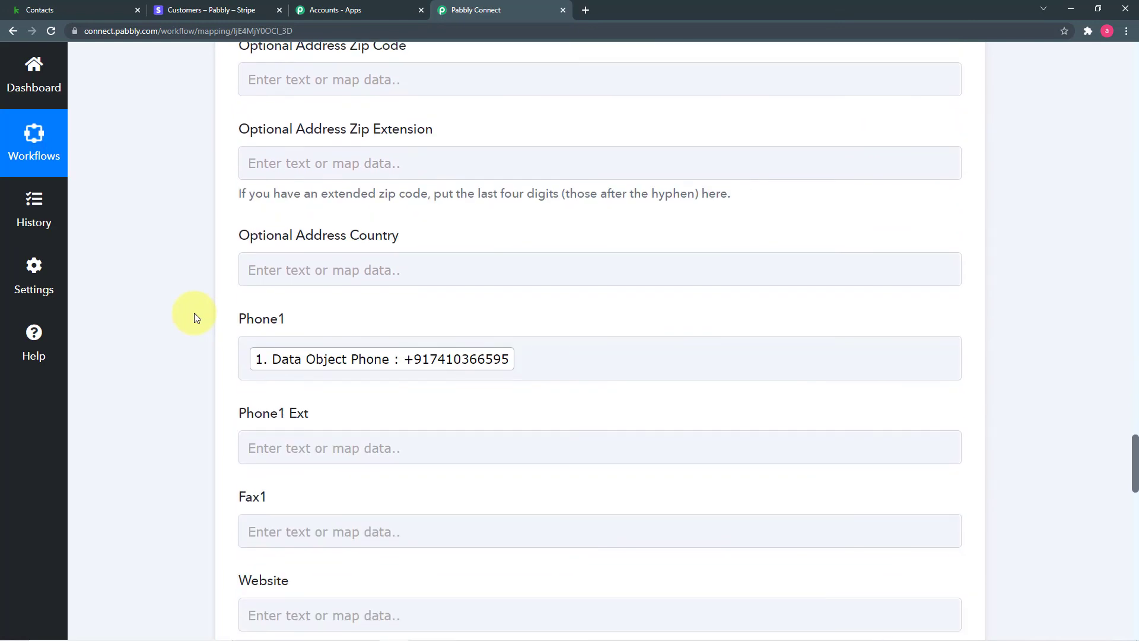
scroll(194, 312, down, 11)
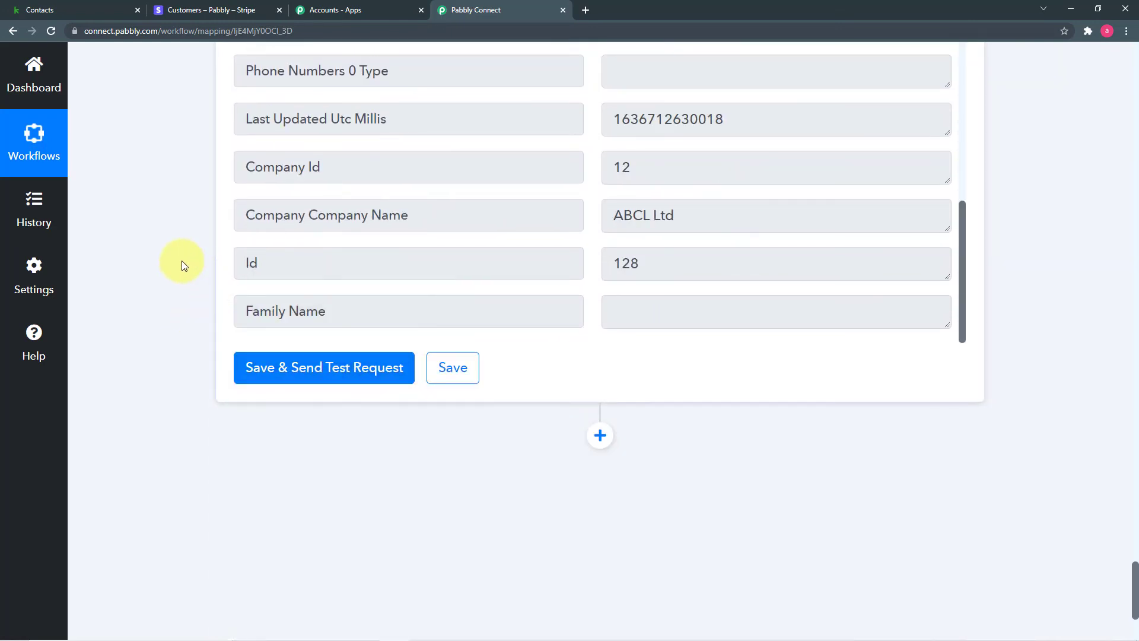
click(74, 10)
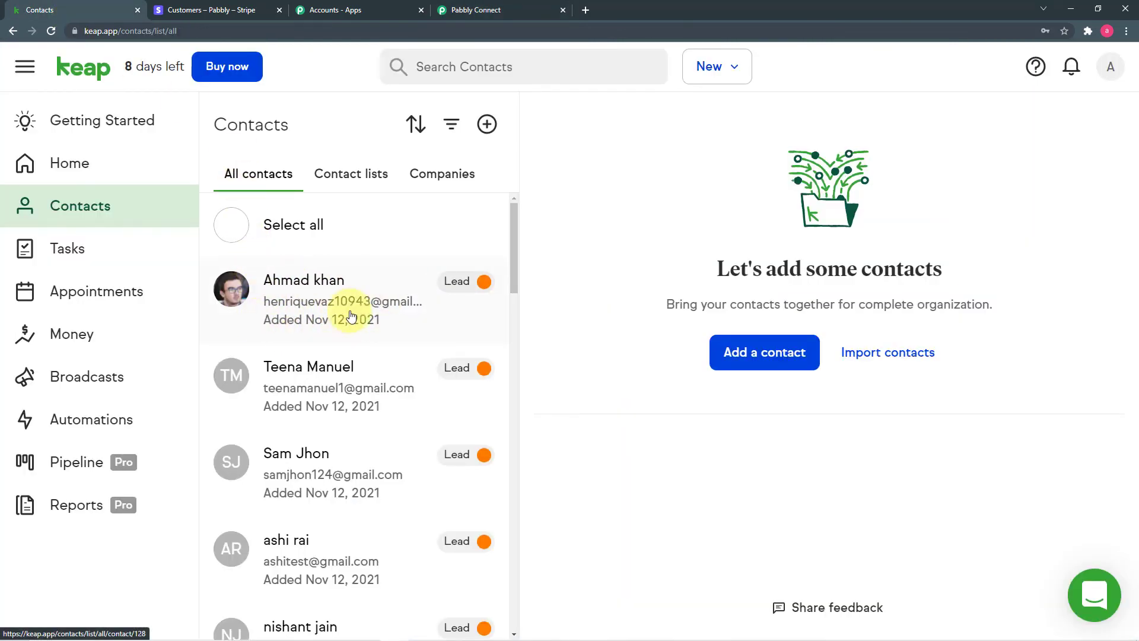
click(509, 10)
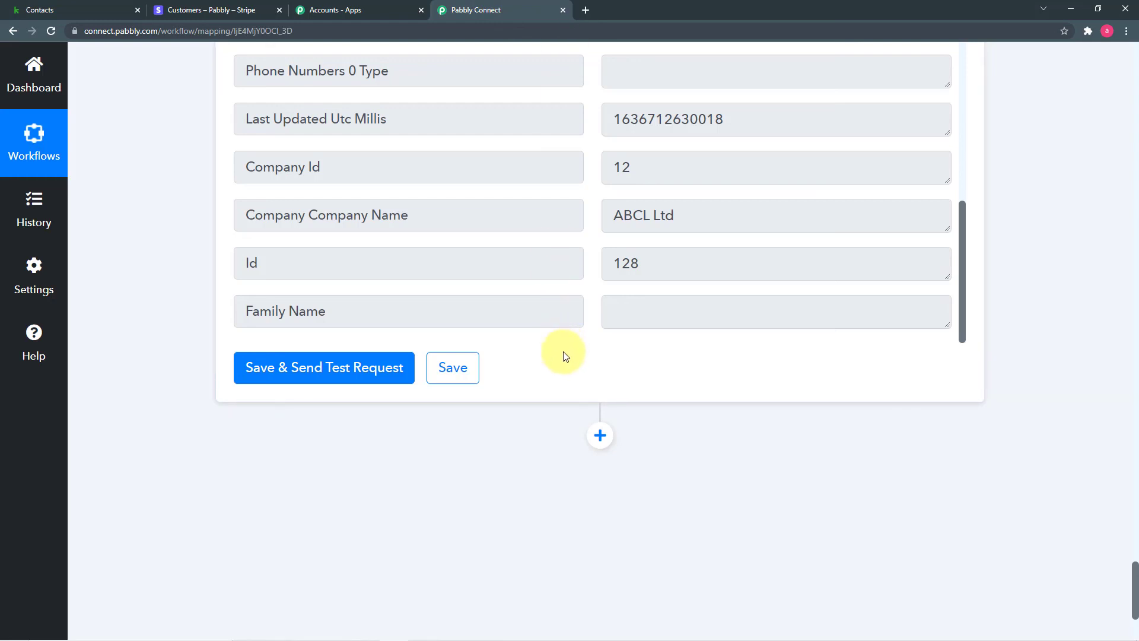
Save the Keap contact action, acknowledge 'Data Saved Successfully', and return to the workflow's top.
click(454, 370)
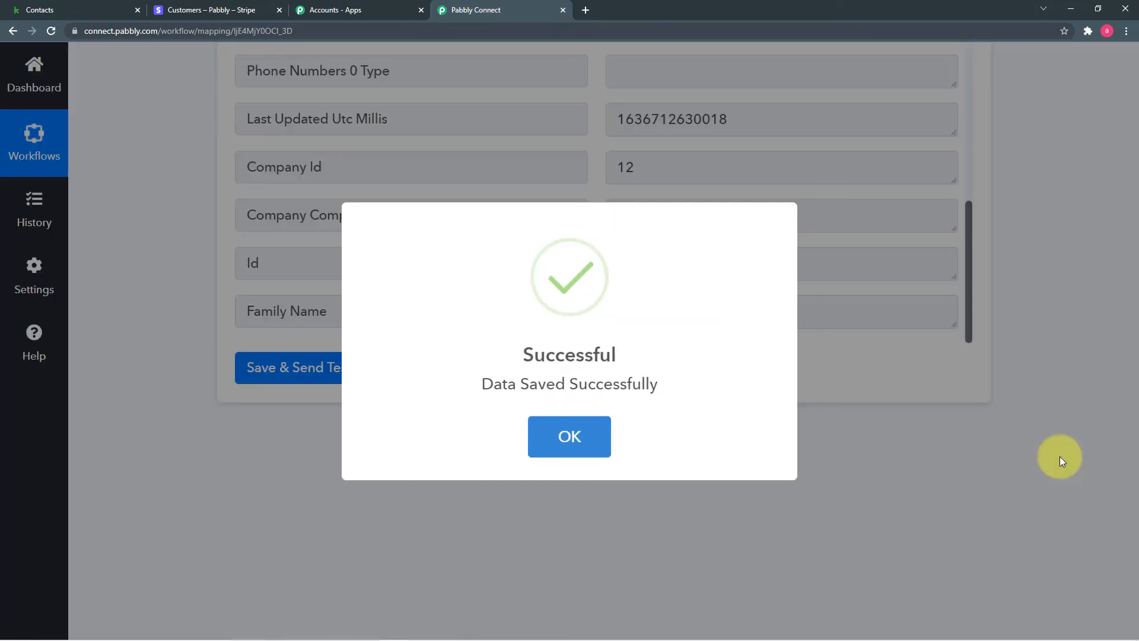
click(1059, 457)
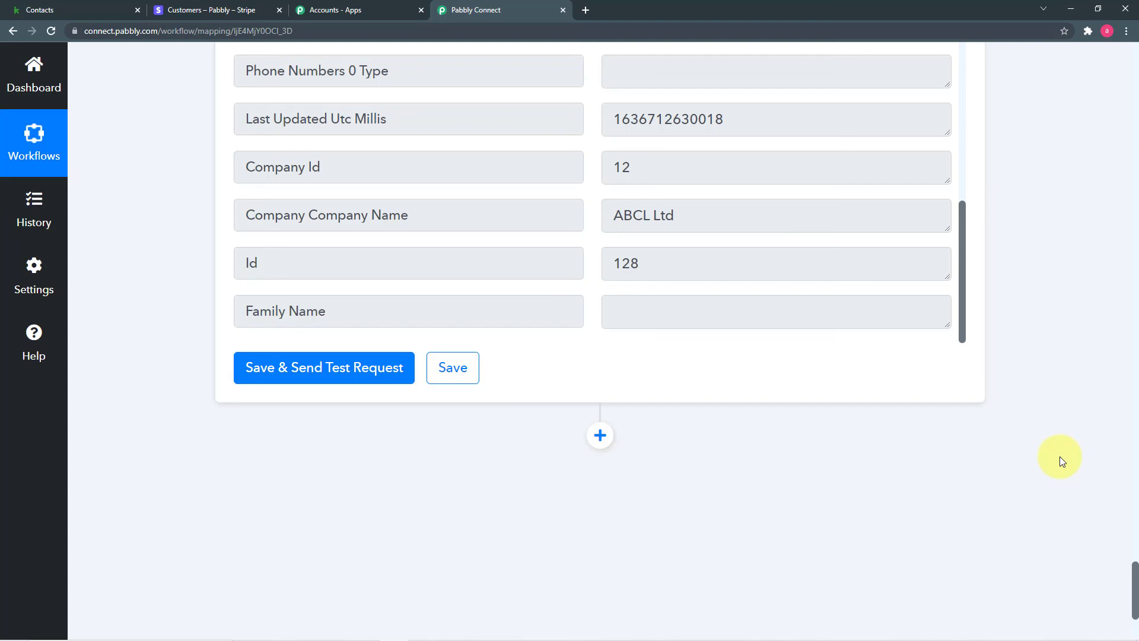
scroll(1060, 456, up, 10)
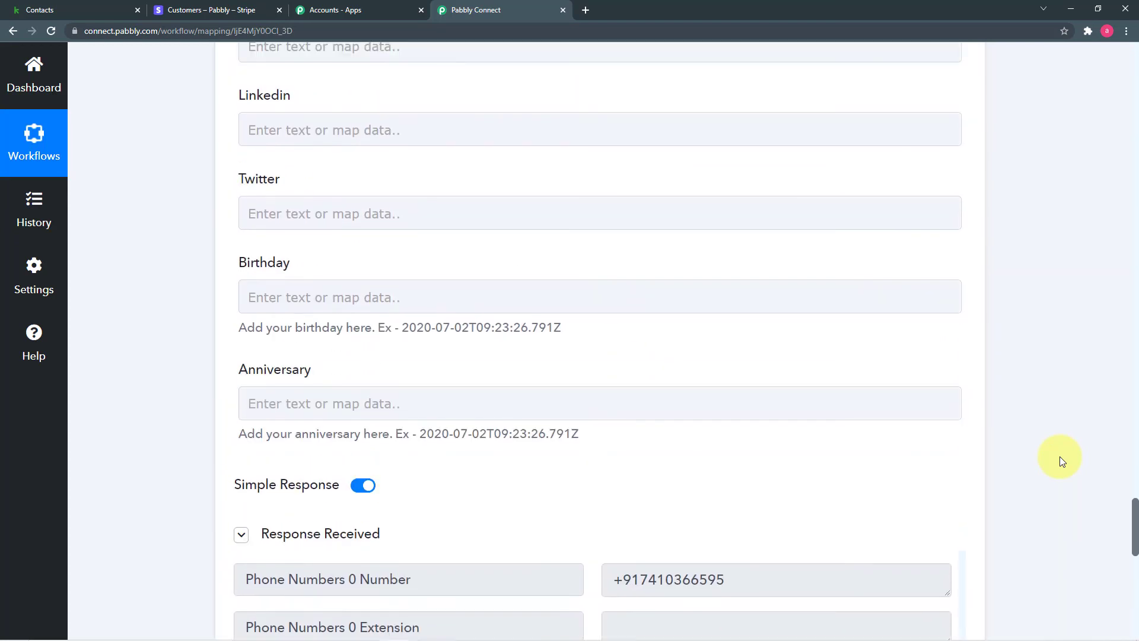
scroll(1060, 457, up, 15)
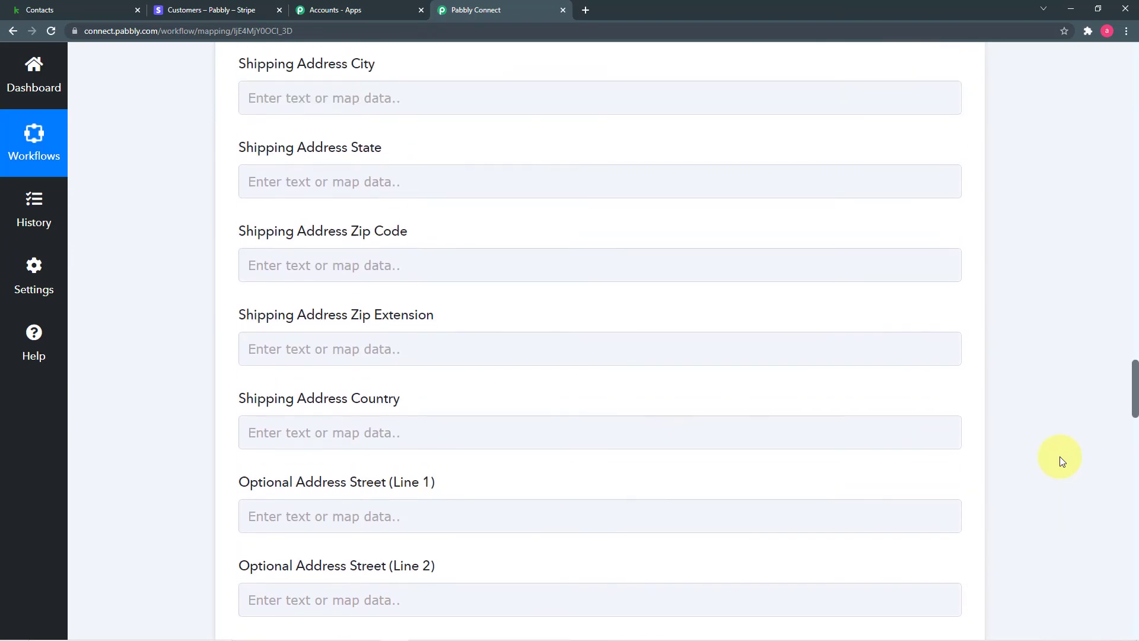
scroll(1060, 457, up, 20)
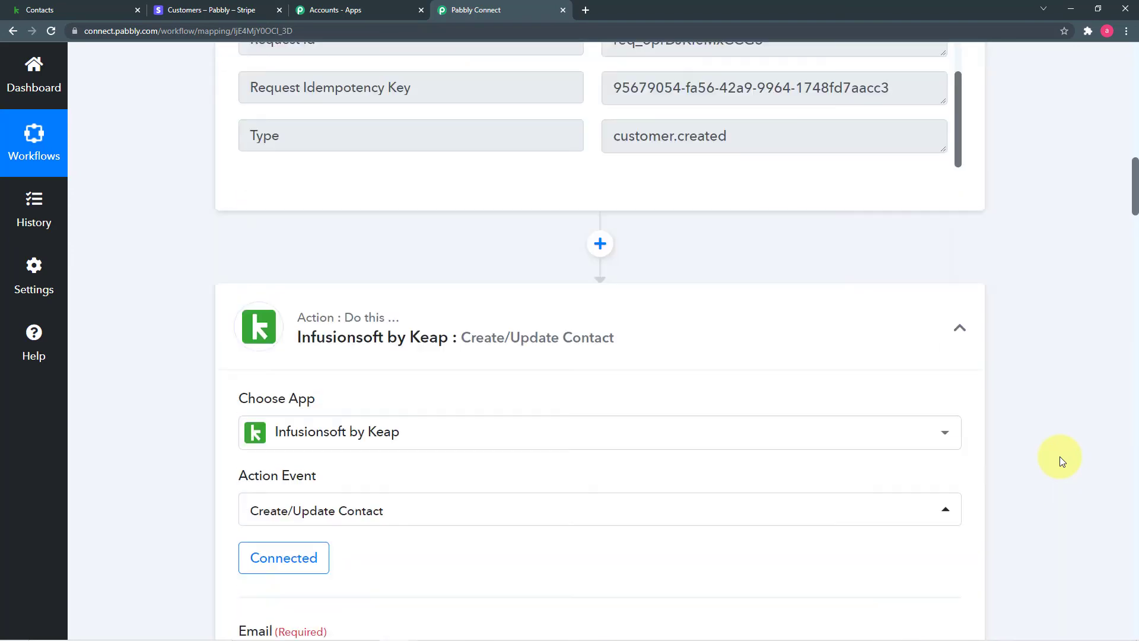
scroll(1059, 457, up, 20)
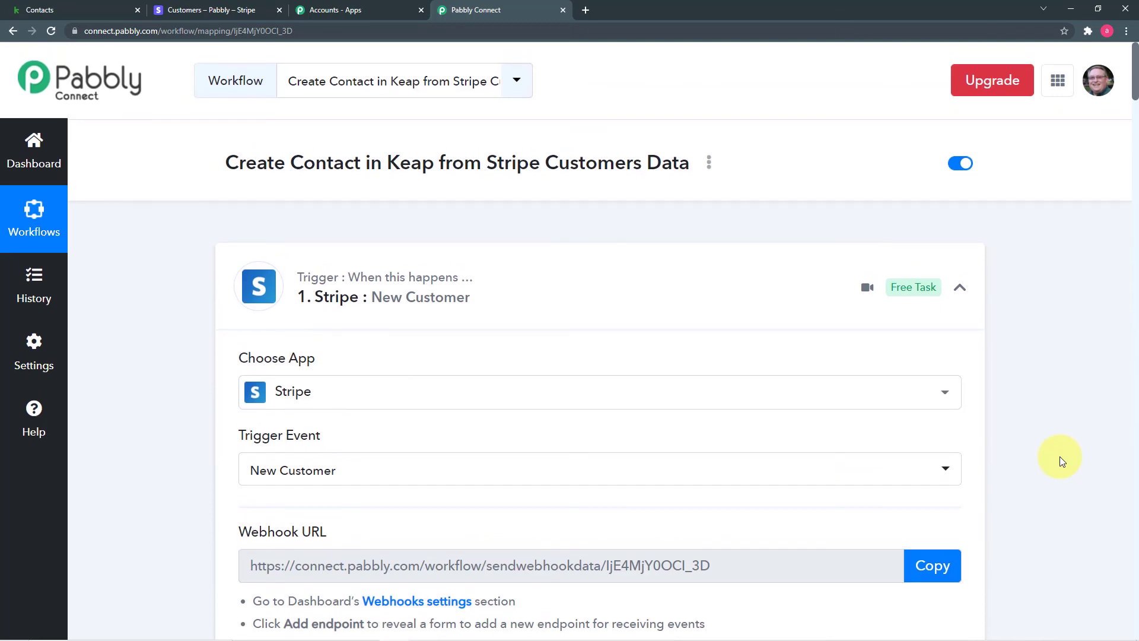